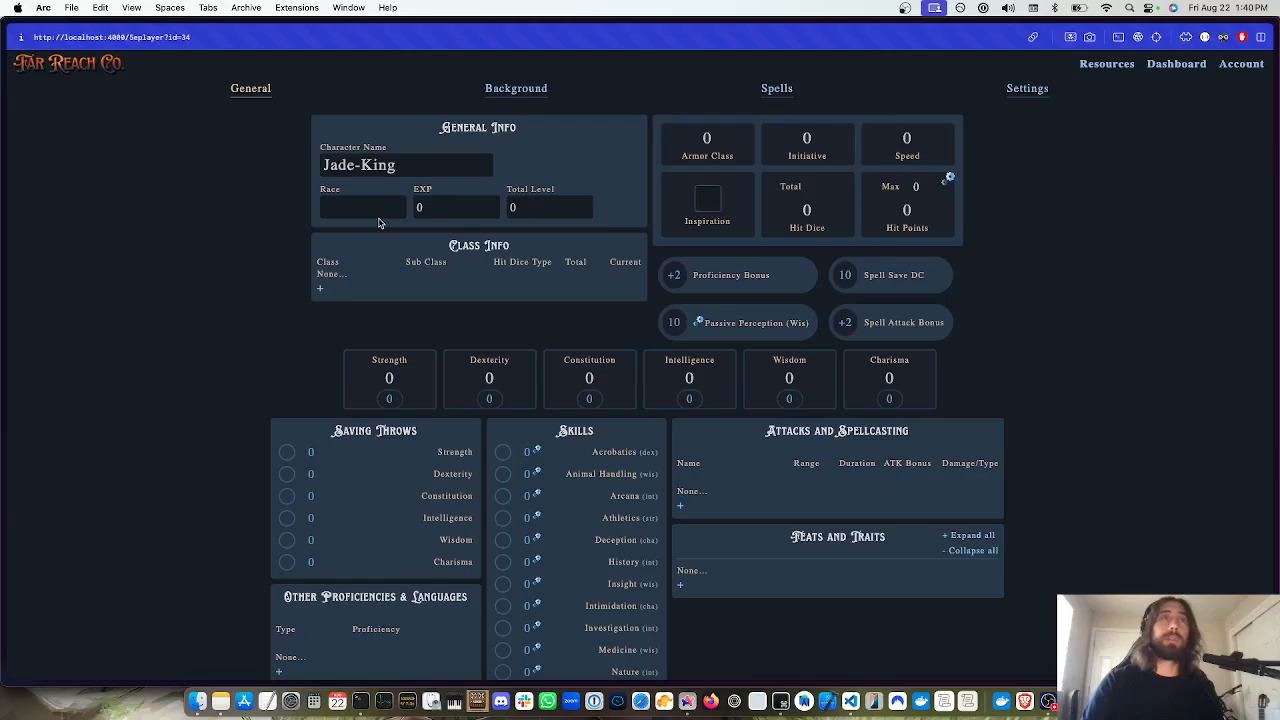
# Add a class entry with class Rogue, subclass Arcane Trickster and hit dice type D10
pyautogui.click(320, 289)
pyautogui.click(346, 286)
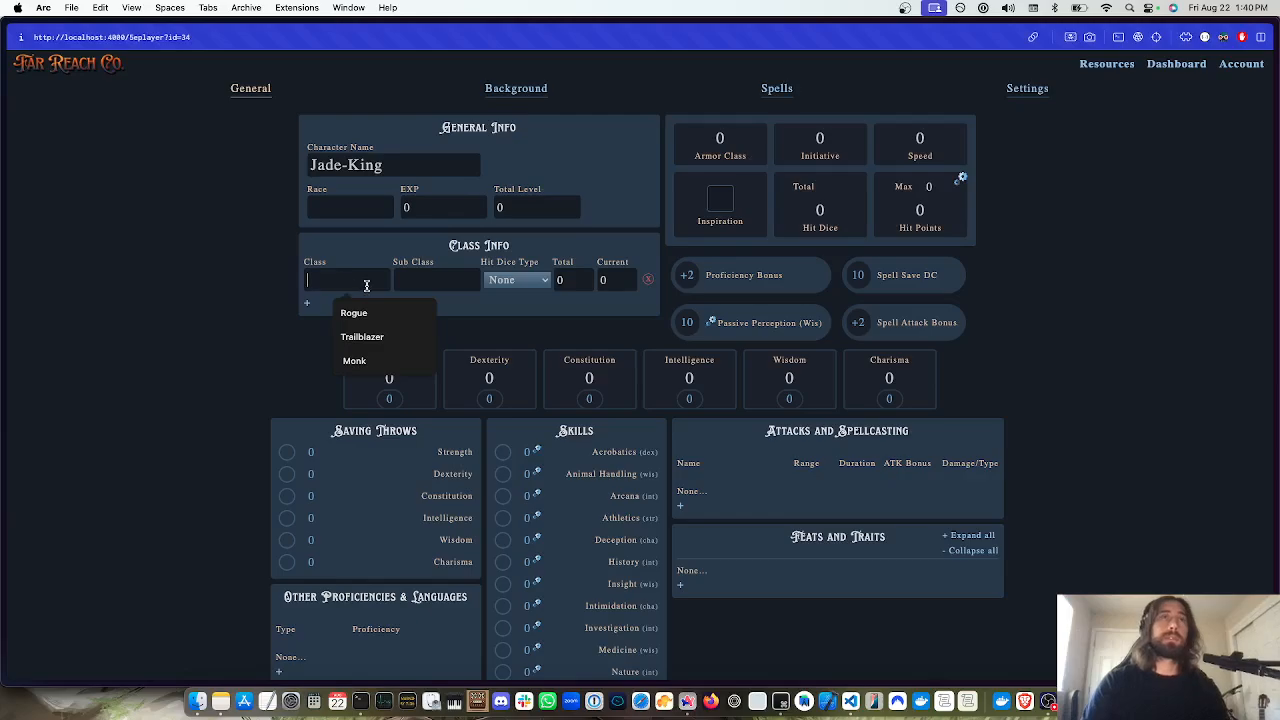
pyautogui.click(371, 309)
pyautogui.click(412, 284)
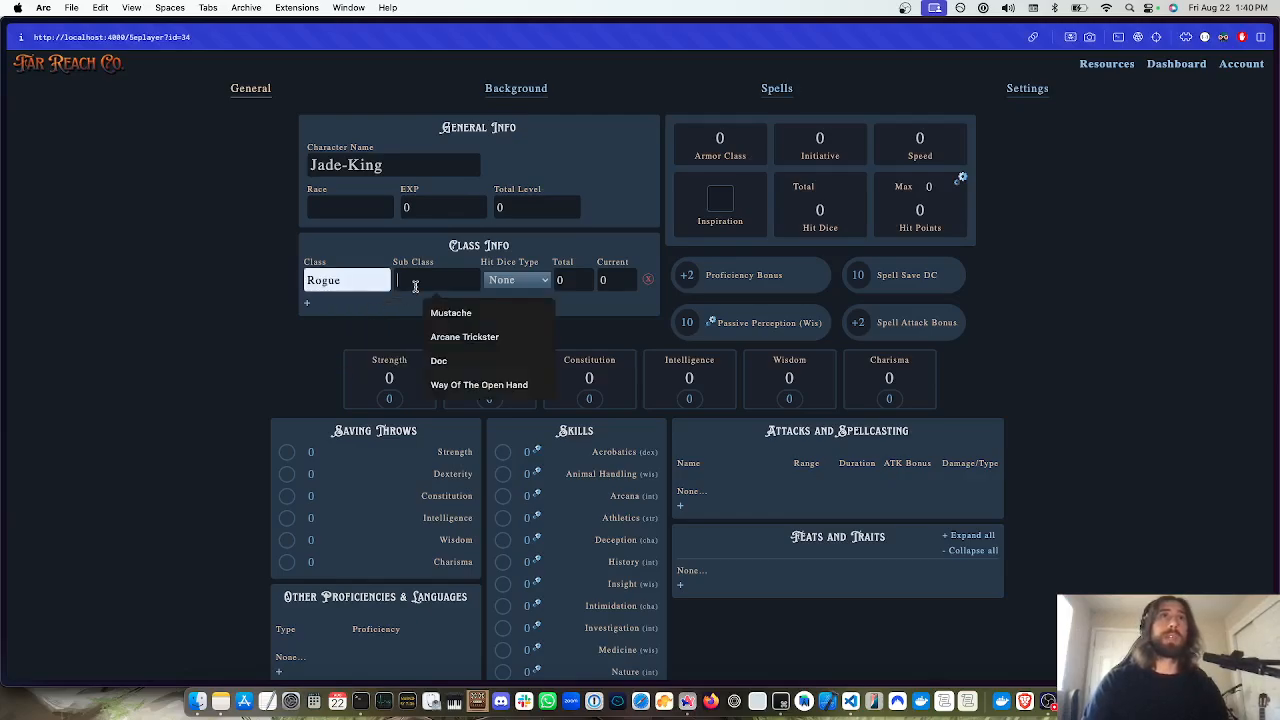
pyautogui.click(464, 337)
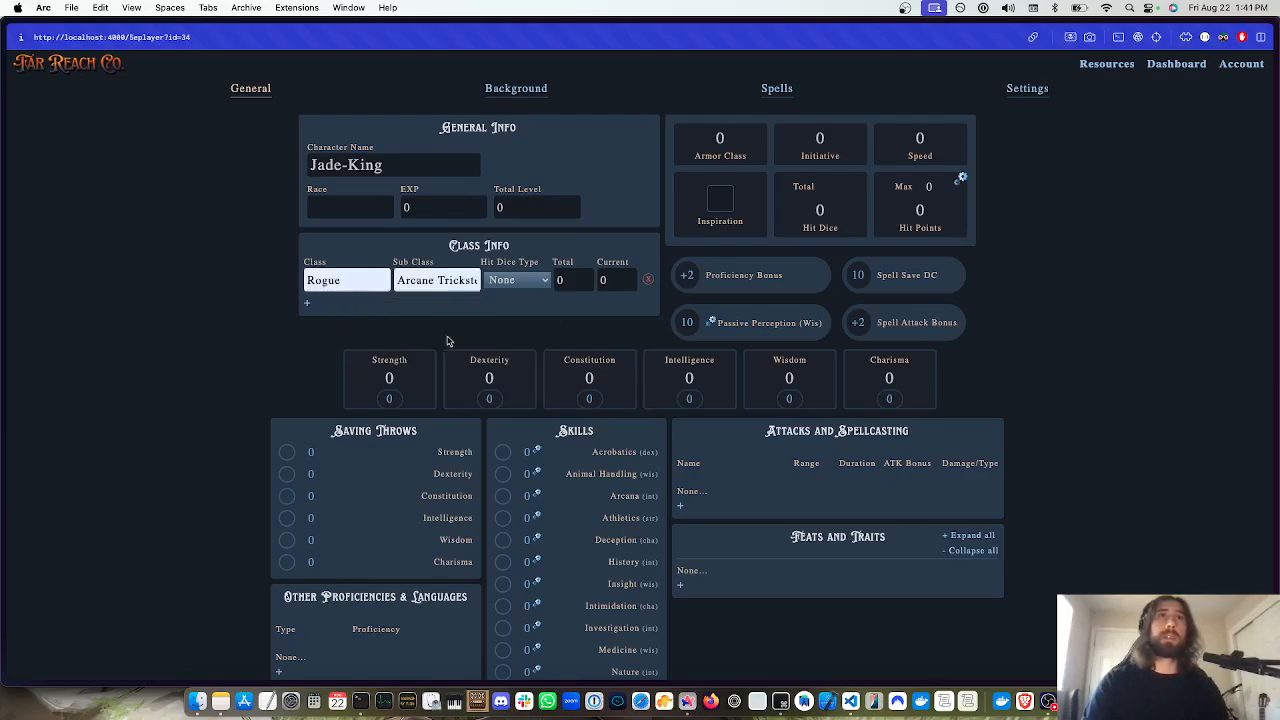
pyautogui.click(528, 280)
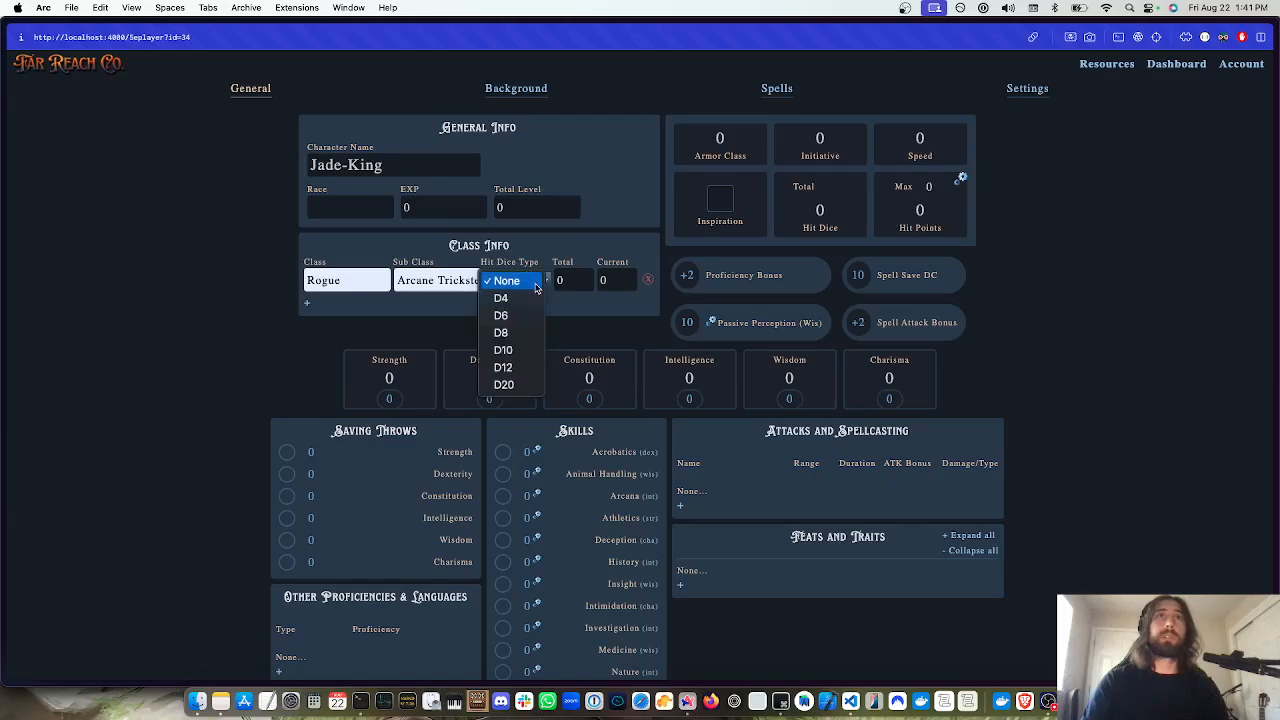
pyautogui.click(518, 352)
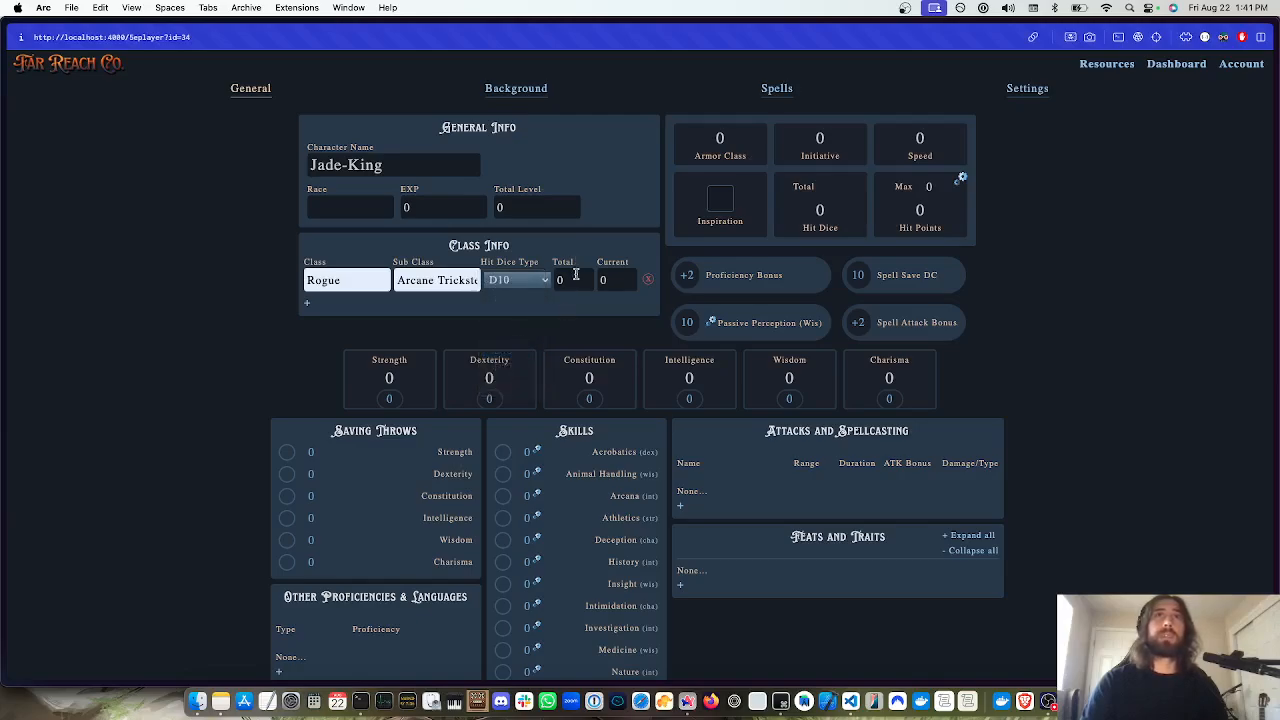
# Set the Rogue class's total and current hit dice both to 10
pyautogui.press('BackSpace')
pyautogui.write('10')
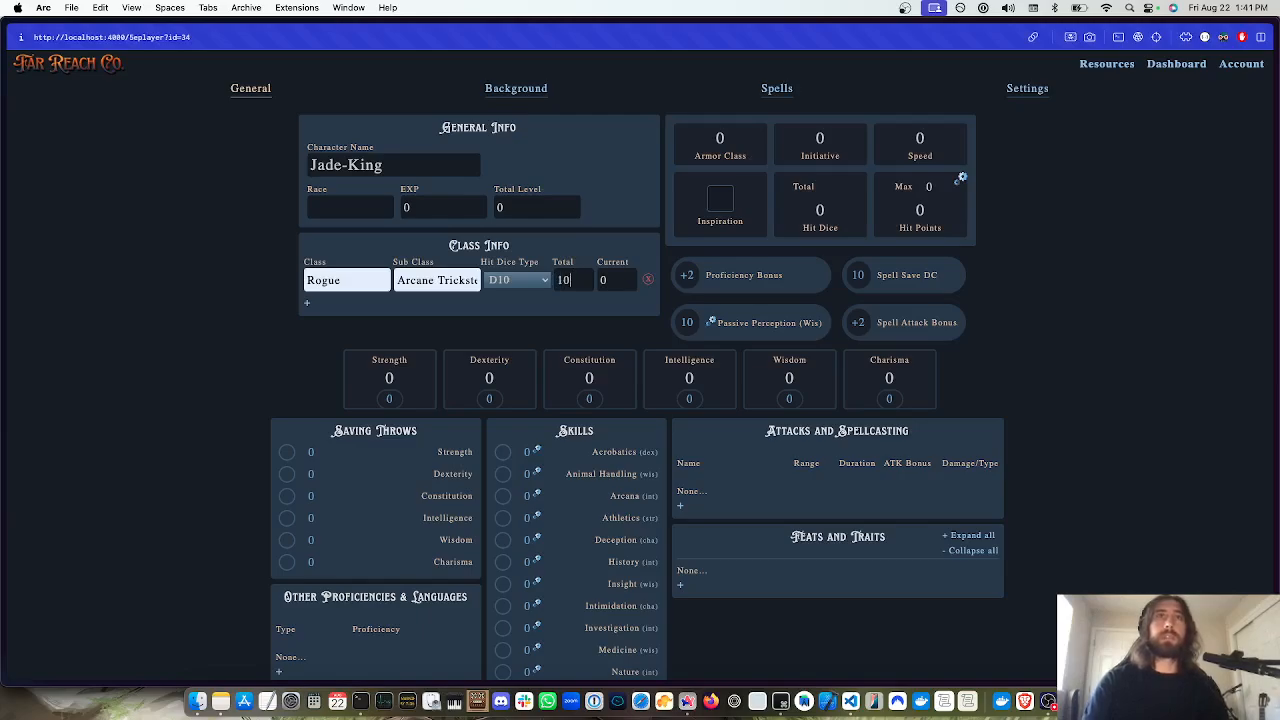
pyautogui.click(603, 278)
pyautogui.press('BackSpace')
pyautogui.write('10')
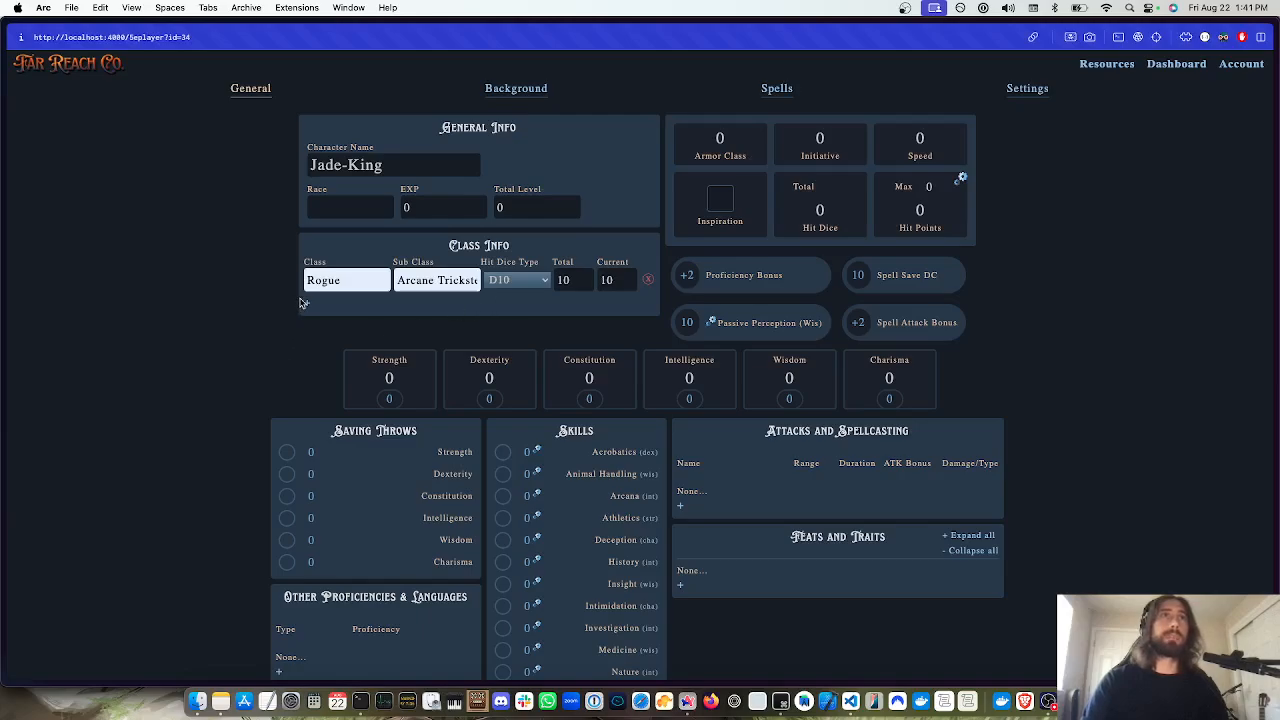
# Set the character's race to Elf and the total level to 8
pyautogui.click(365, 206)
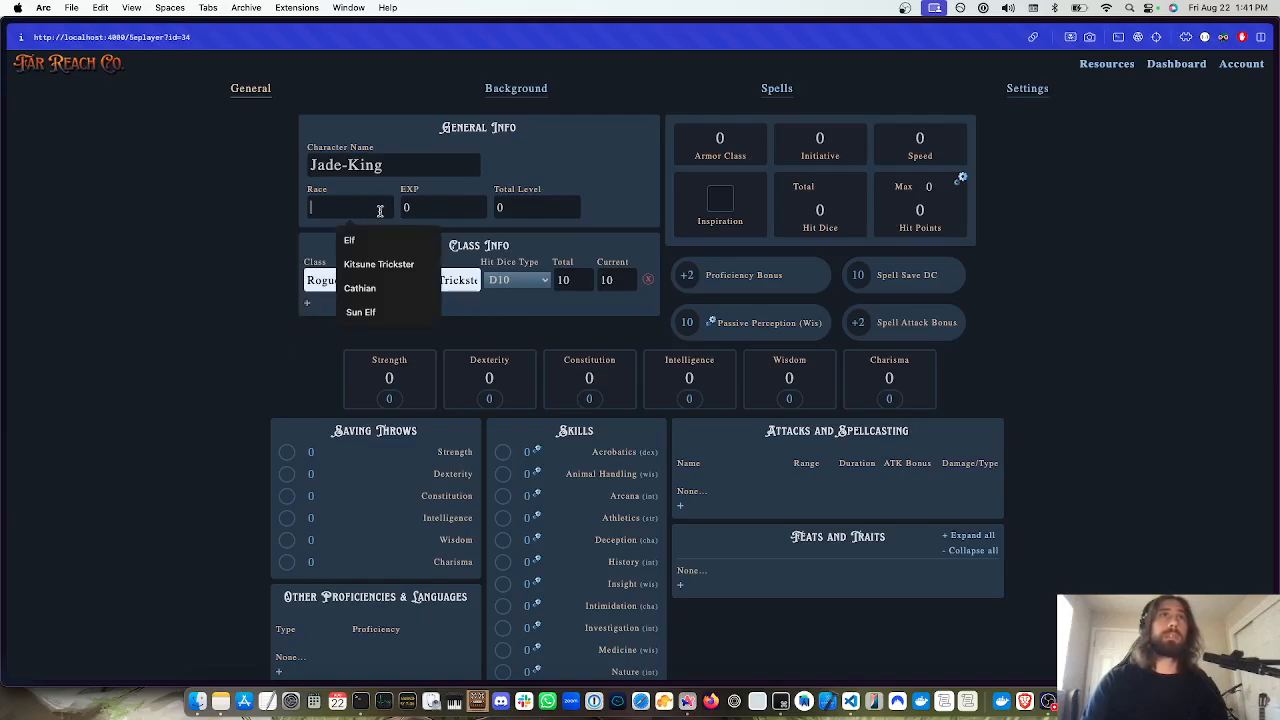
pyautogui.click(381, 247)
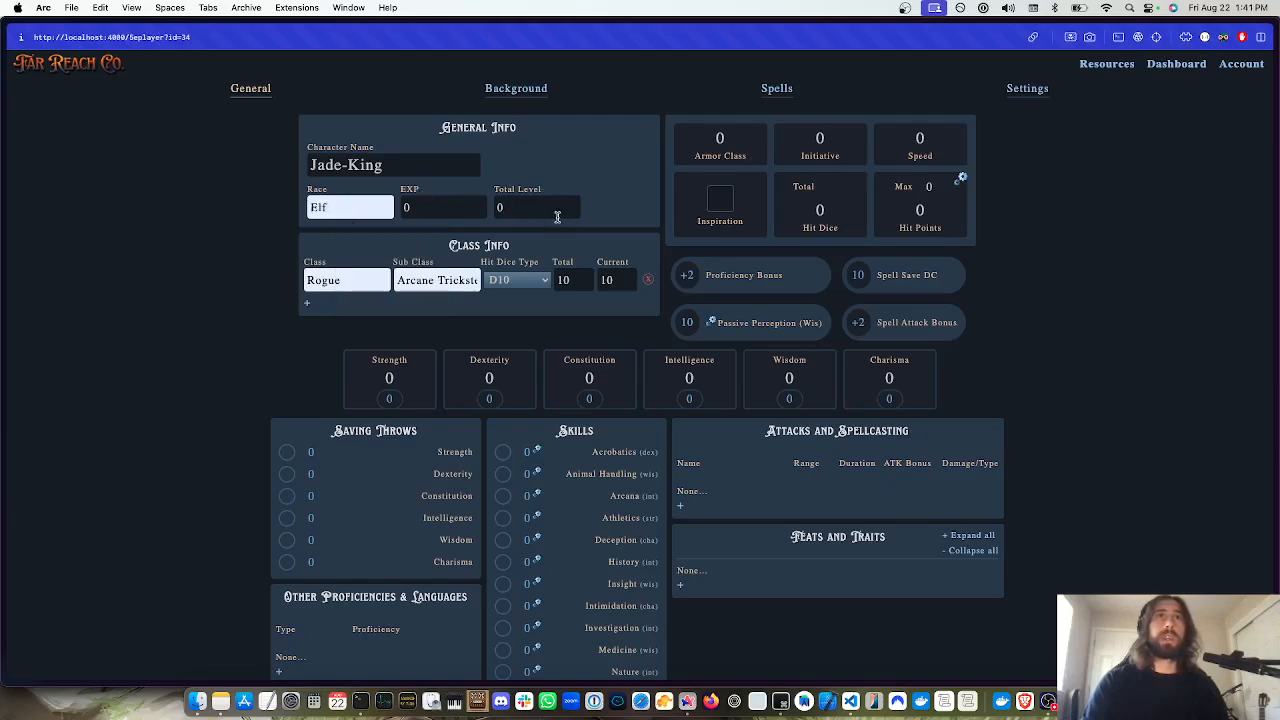
pyautogui.press('BackSpace')
pyautogui.write('3')
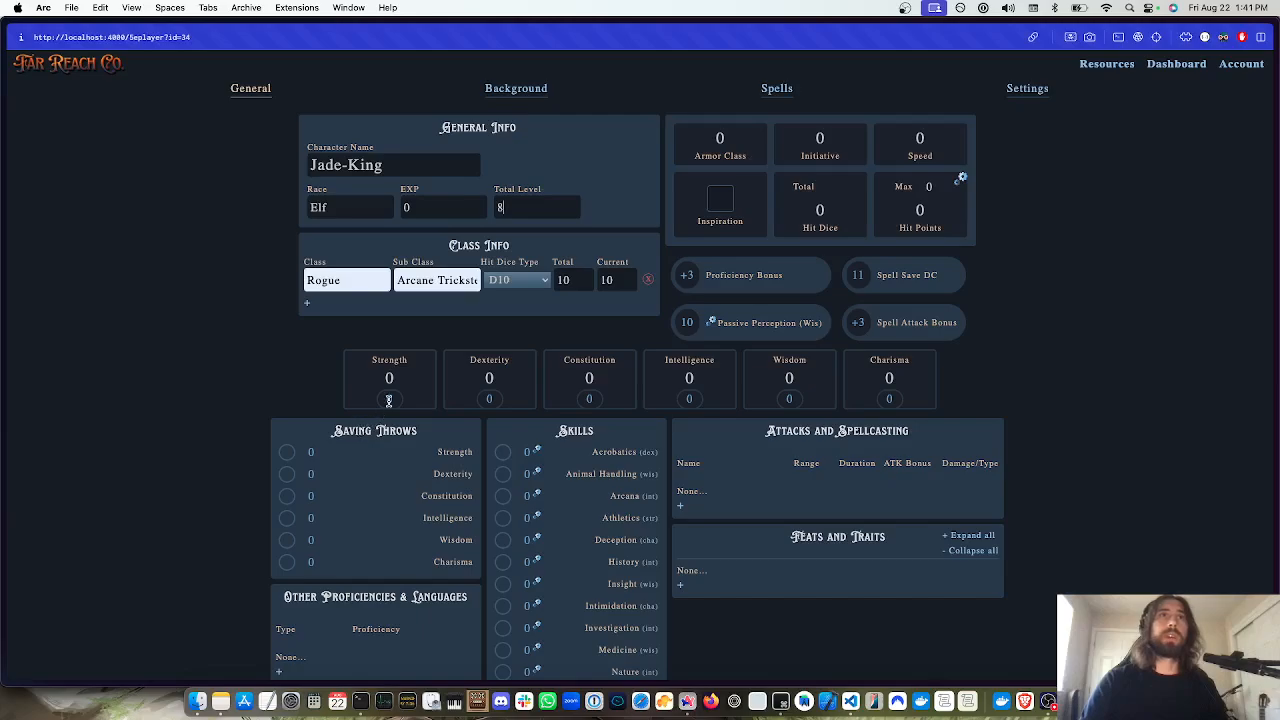
# Set the Dexterity score to 15 and the Intelligence score to 14
pyautogui.click(491, 379)
pyautogui.press('BackSpace')
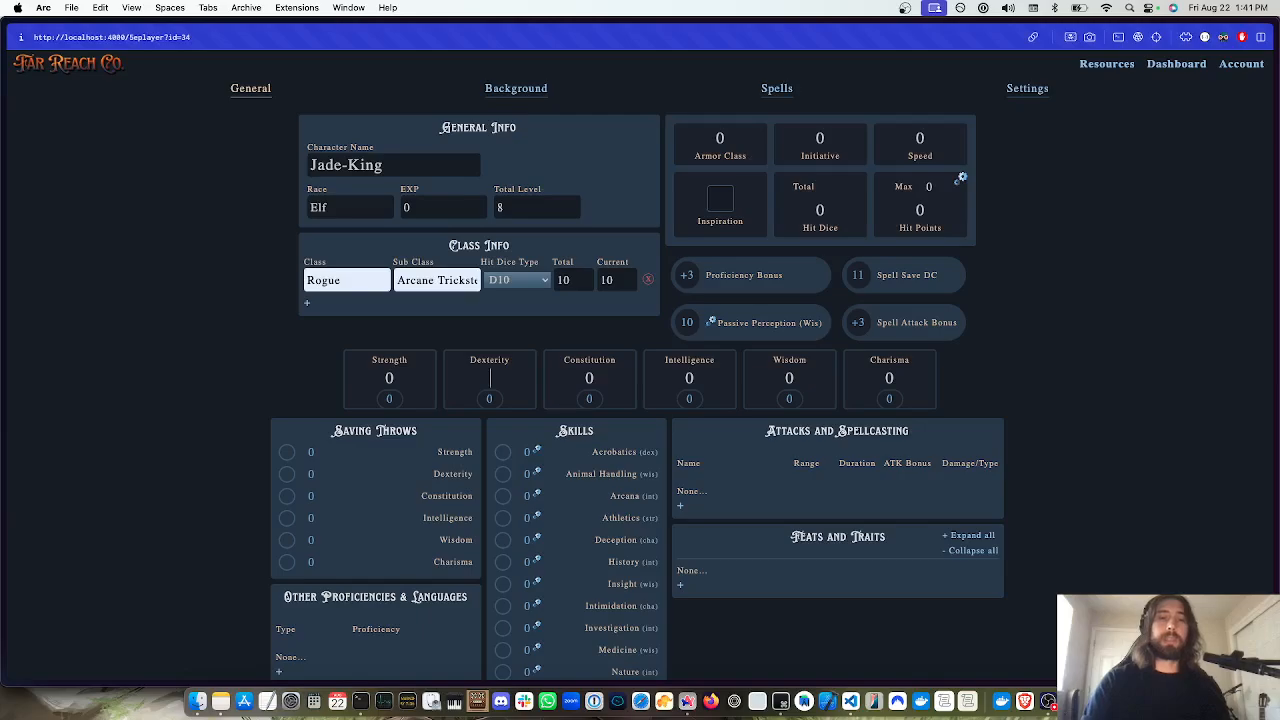
pyautogui.write('15')
pyautogui.click(697, 378)
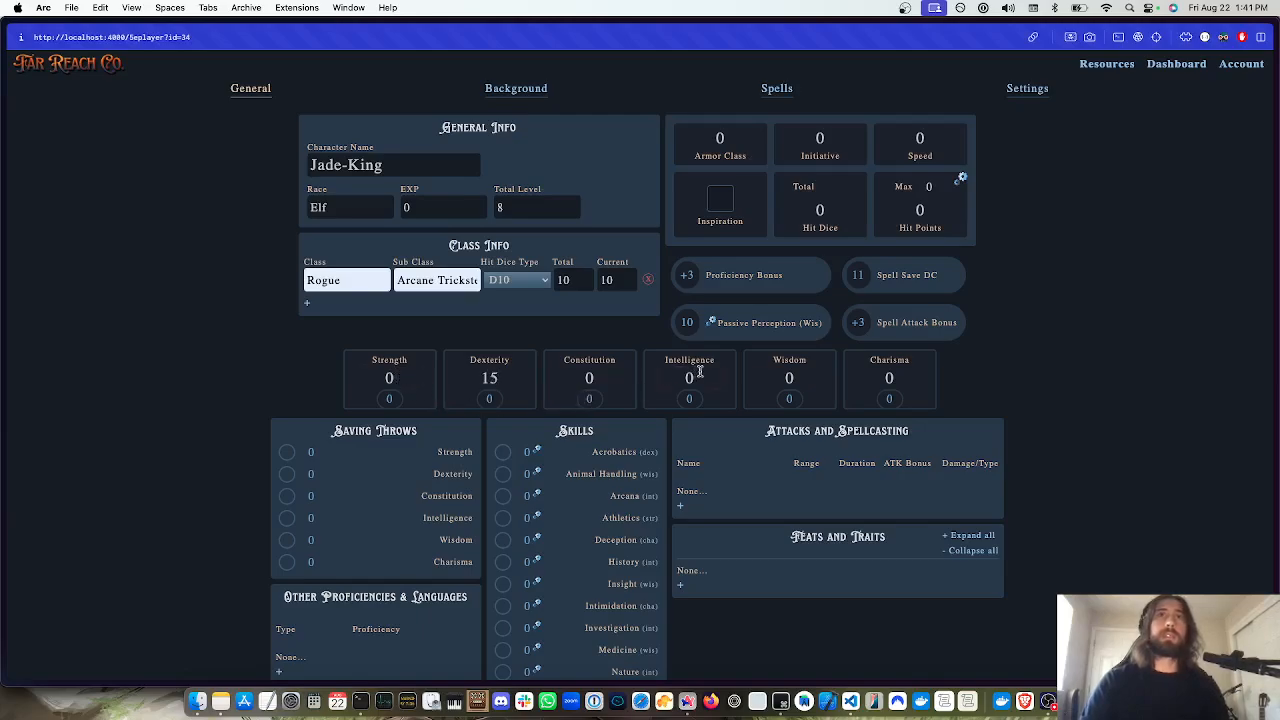
pyautogui.press('BackSpace')
pyautogui.write('14')
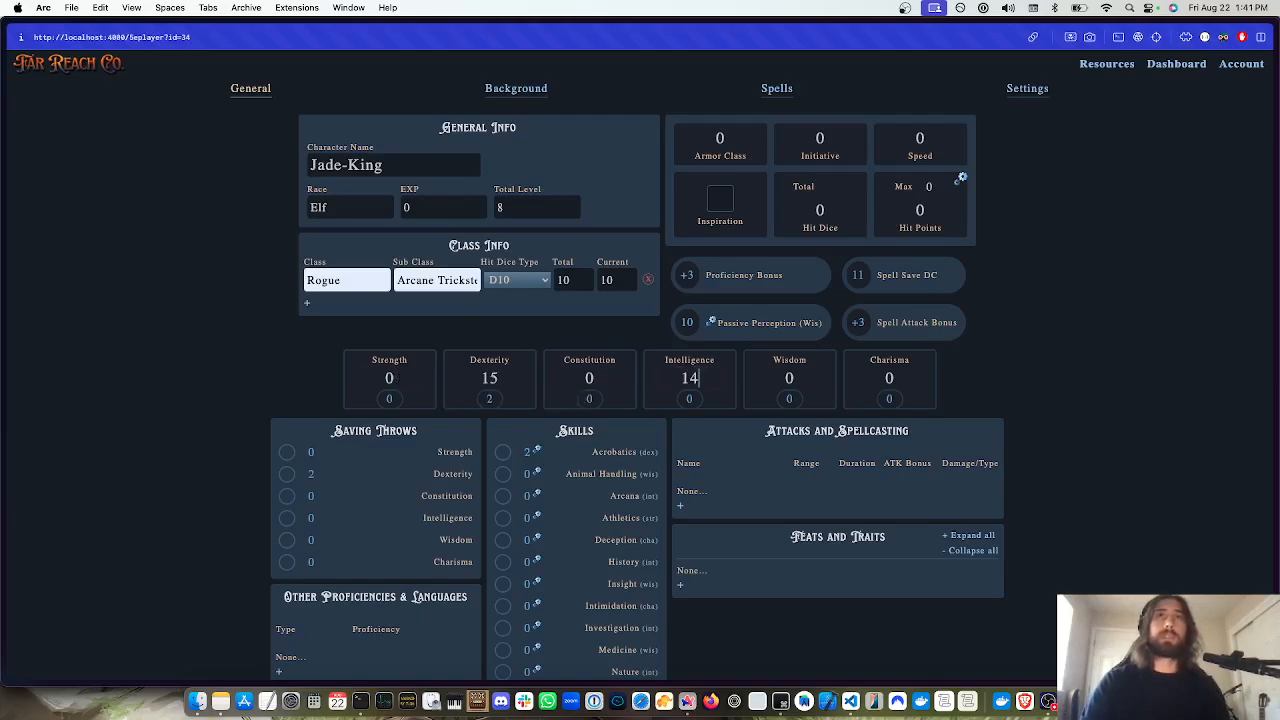
# Set the Wisdom score to 13 and the Charisma score to 12
pyautogui.click(777, 383)
pyautogui.press('BackSpace')
pyautogui.write('13')
pyautogui.click(893, 381)
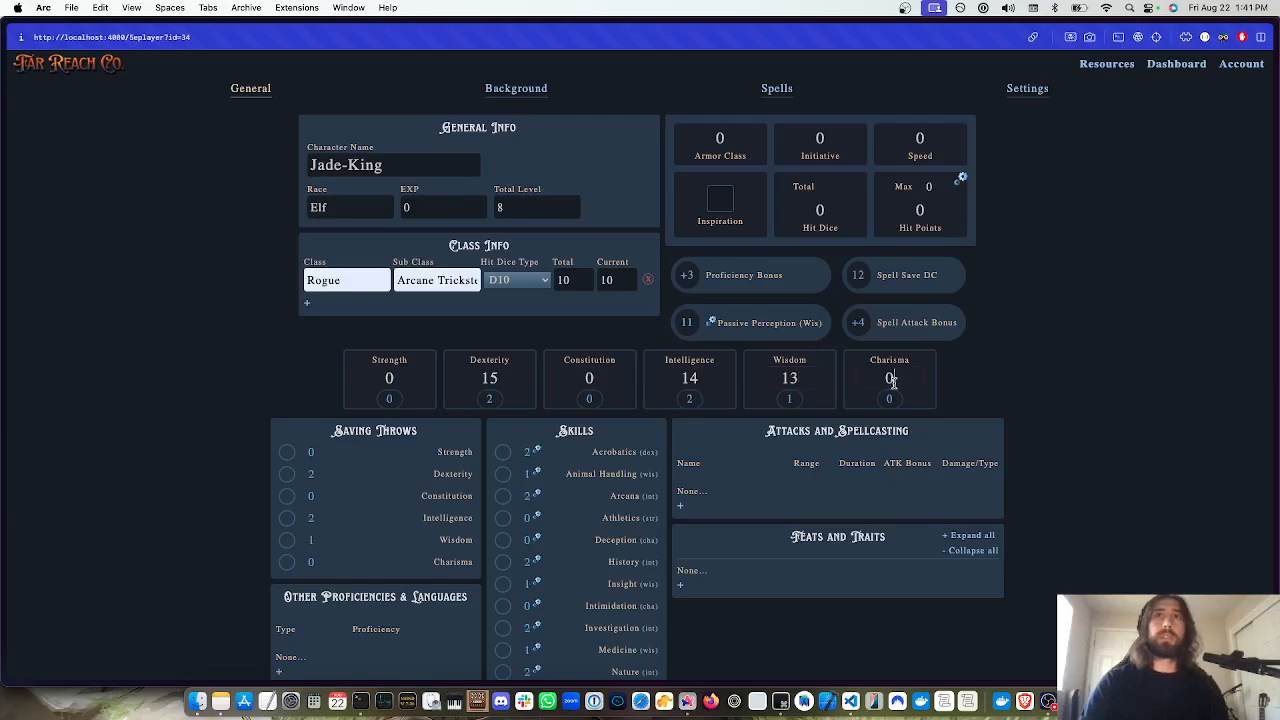
pyautogui.press('BackSpace')
pyautogui.write('12')
# Set the Constitution score to 10 and the Strength score to 8
pyautogui.click(587, 380)
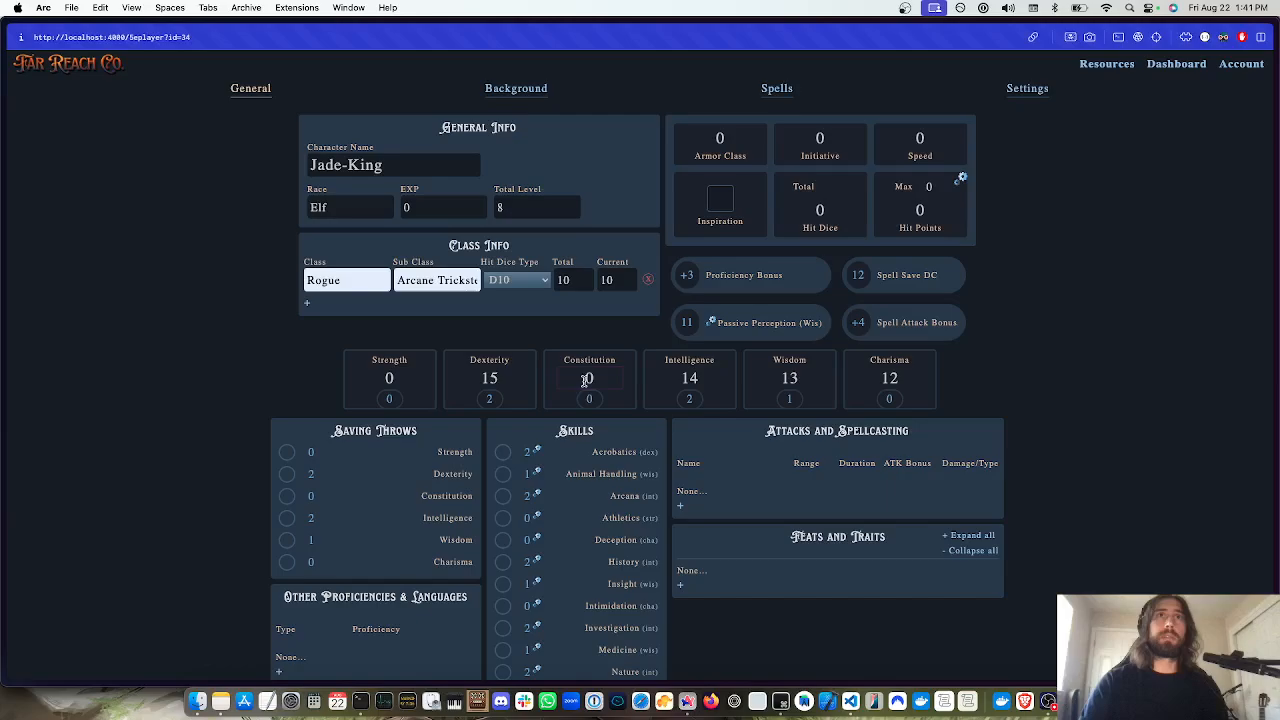
pyautogui.doubleClick(589, 378)
pyautogui.write('10')
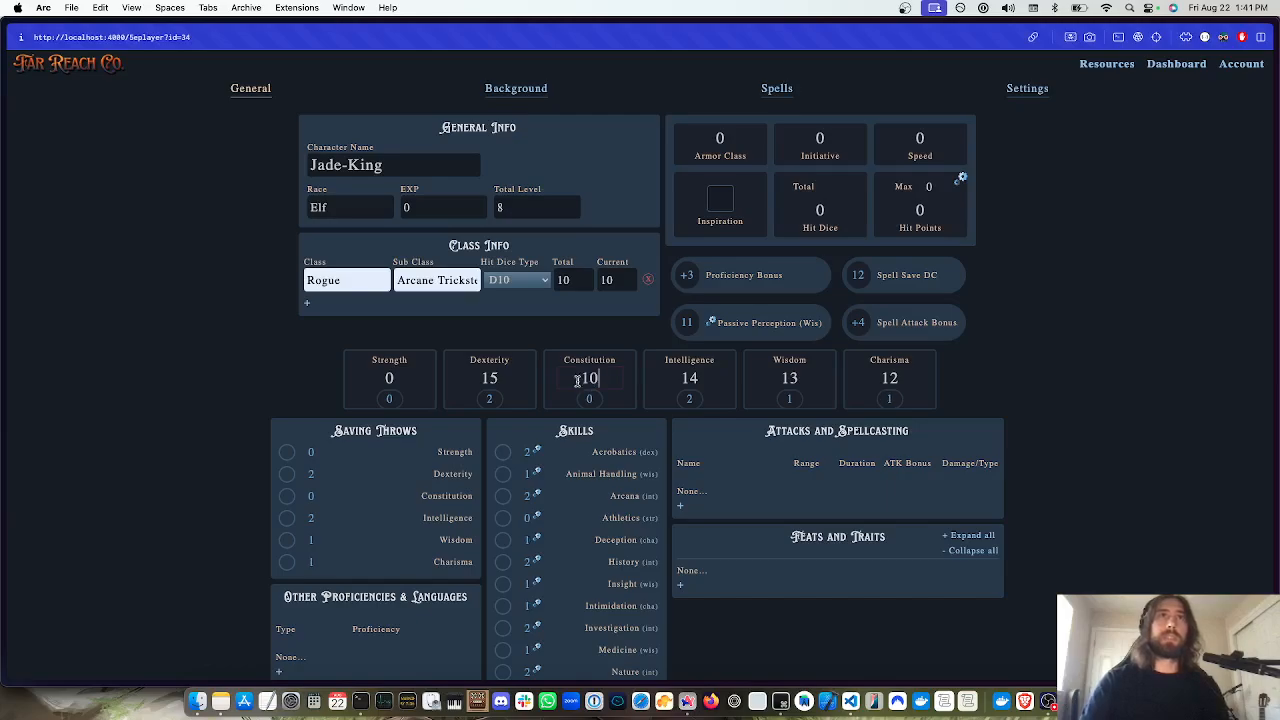
pyautogui.doubleClick(387, 377)
pyautogui.write('8')
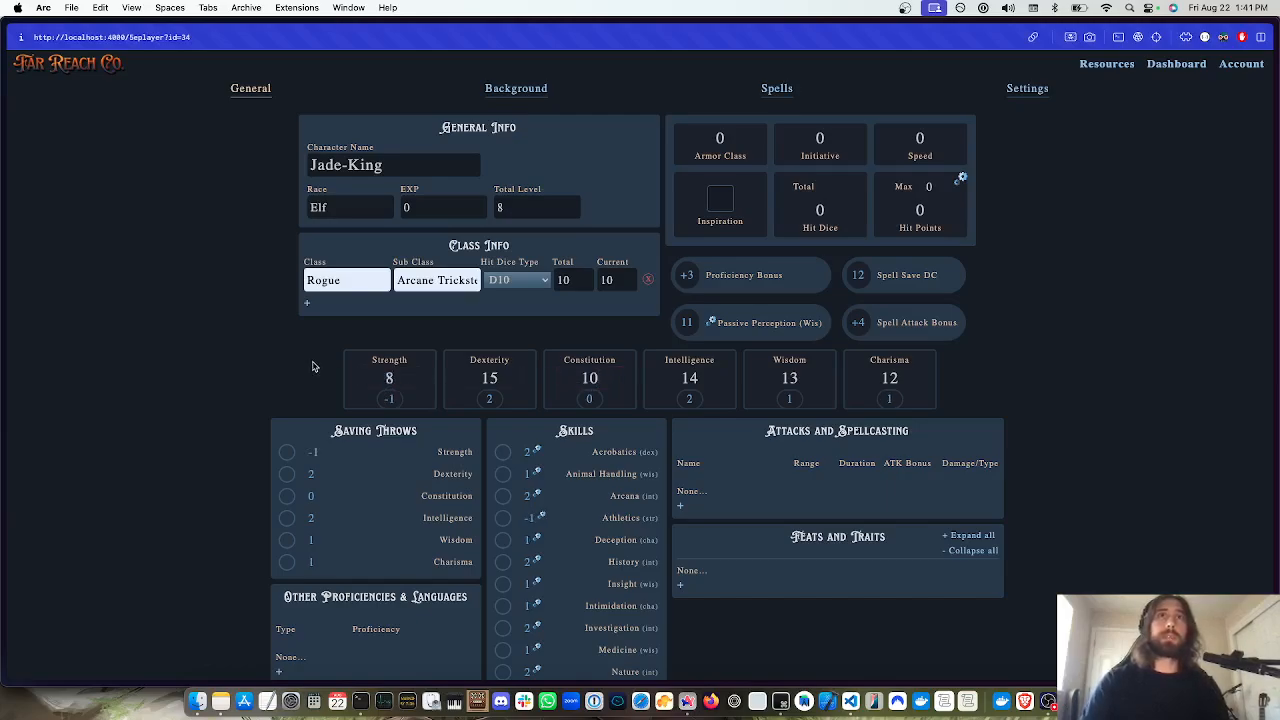
# Mark the character as proficient in the Performance, Deception and Animal Handling skills
pyautogui.scroll(-2, 551, 496)
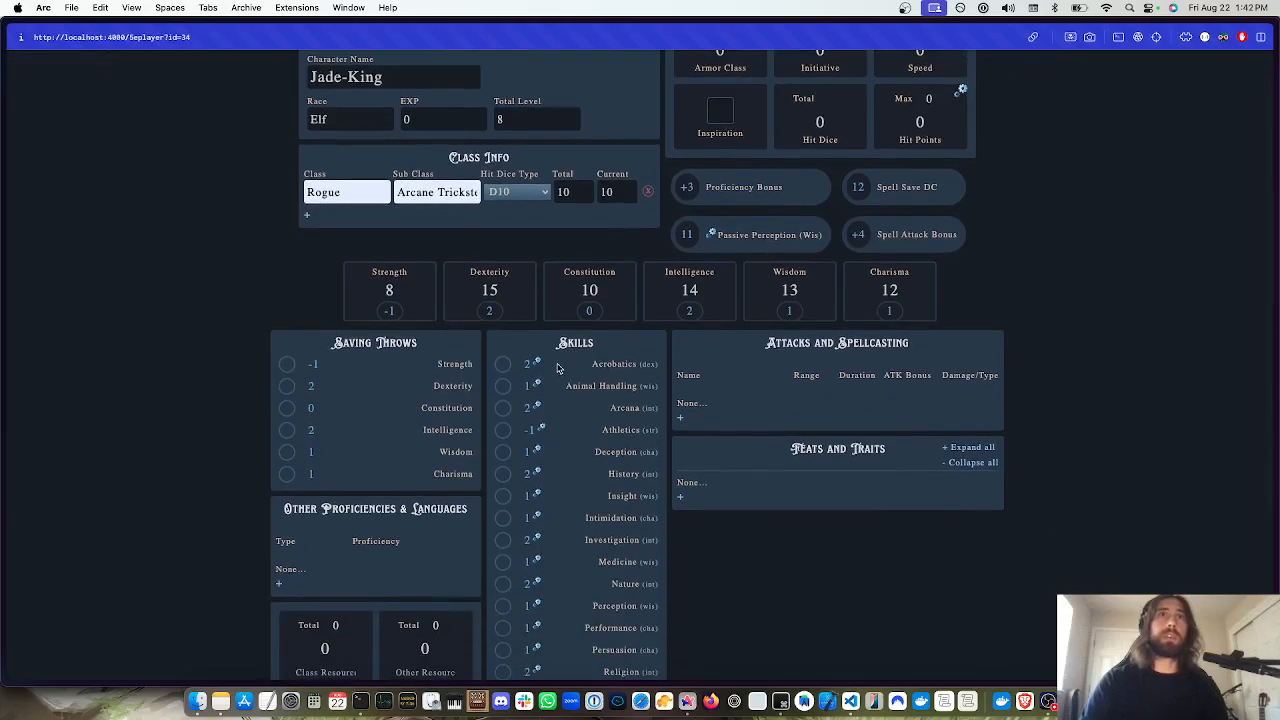
pyautogui.scroll(-3, 553, 371)
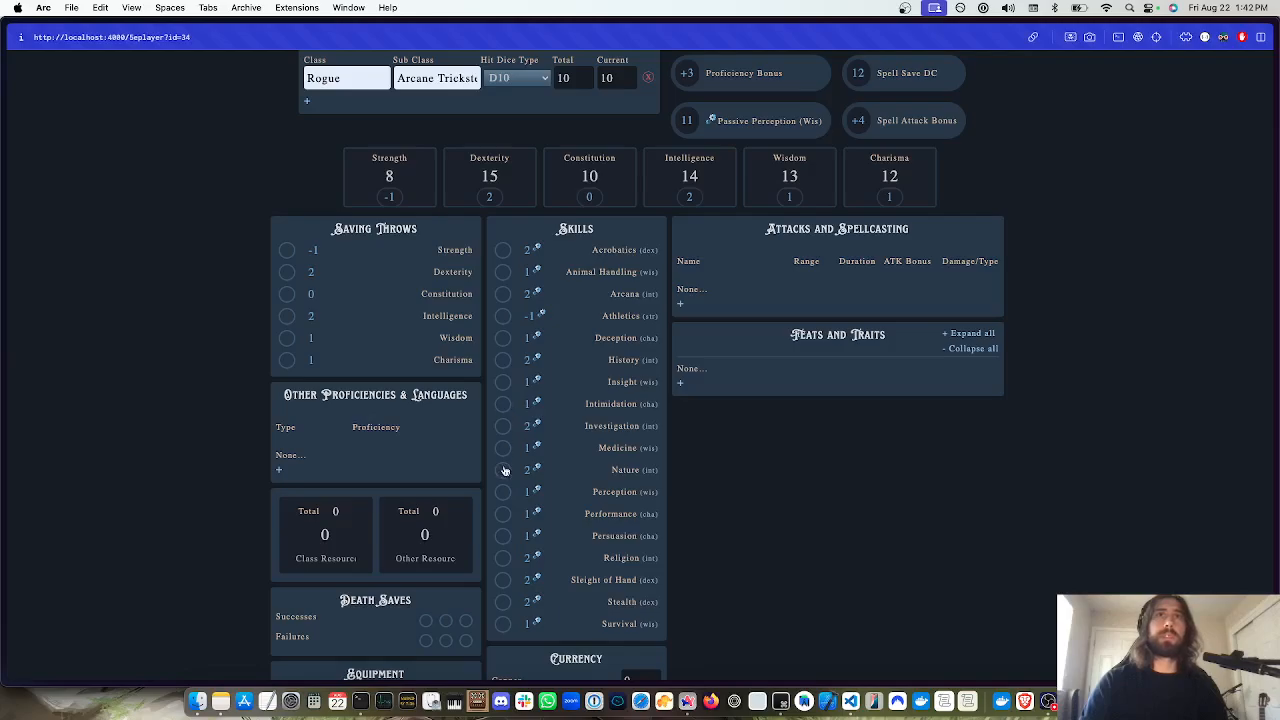
pyautogui.click(503, 513)
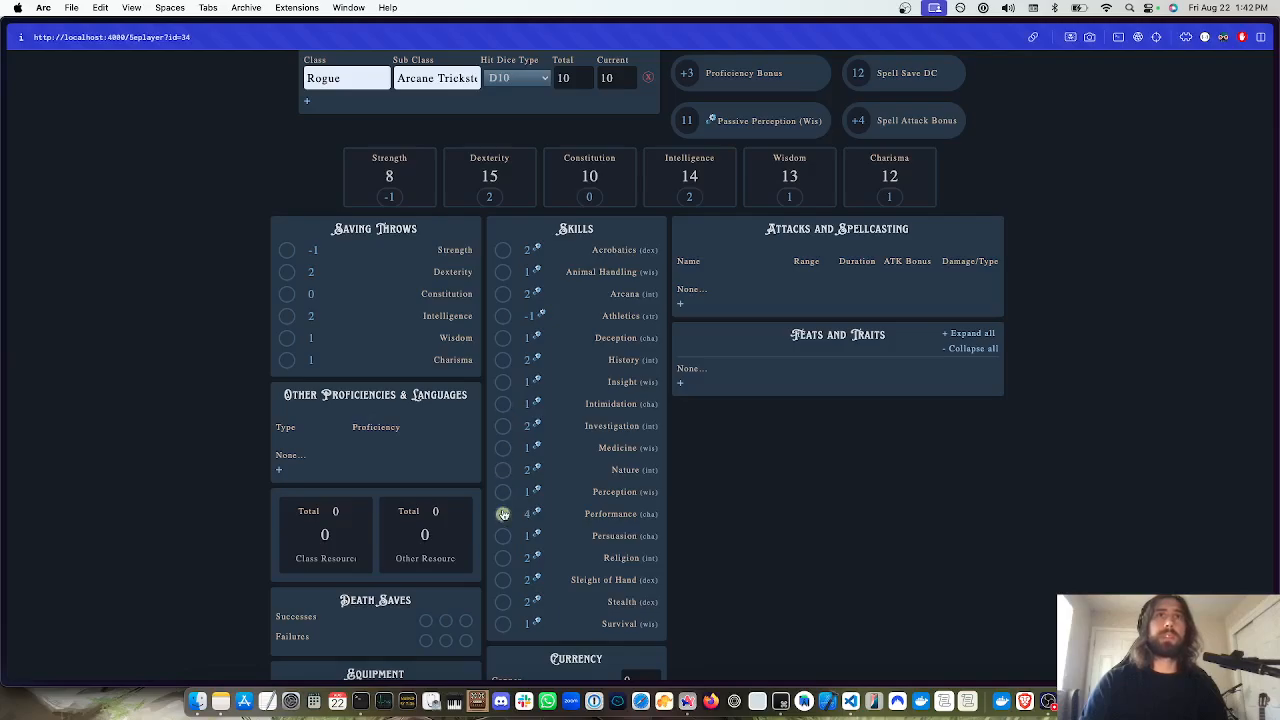
pyautogui.click(503, 339)
pyautogui.click(502, 272)
# Enter an extra modifier for the Animal Handling skill and return to its normal display
pyautogui.click(533, 272)
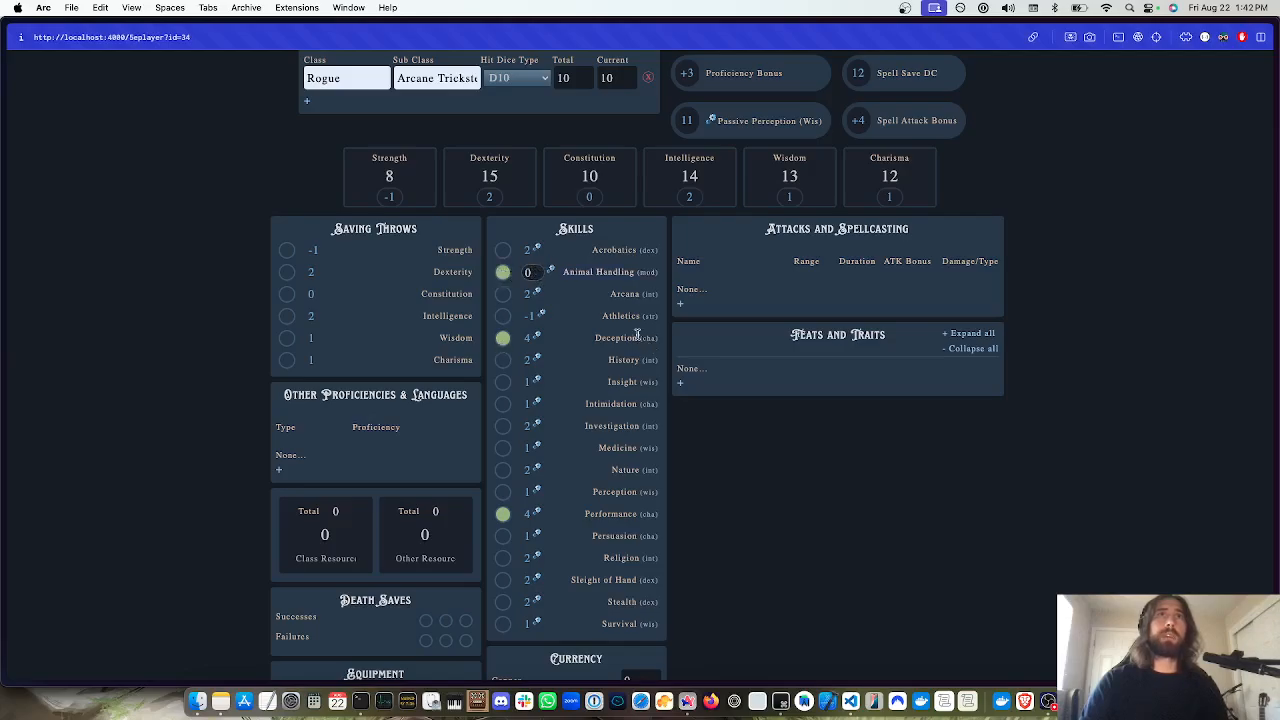
pyautogui.press('BackSpace')
pyautogui.write('1')
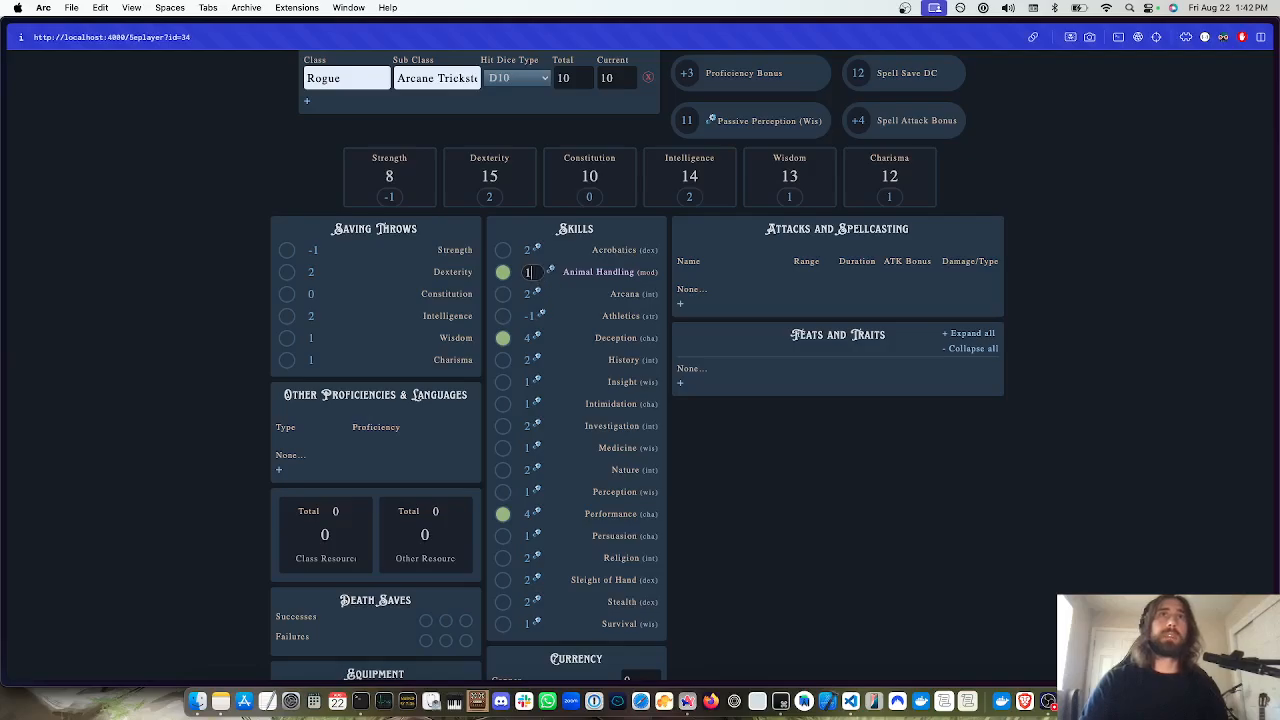
pyautogui.click(551, 273)
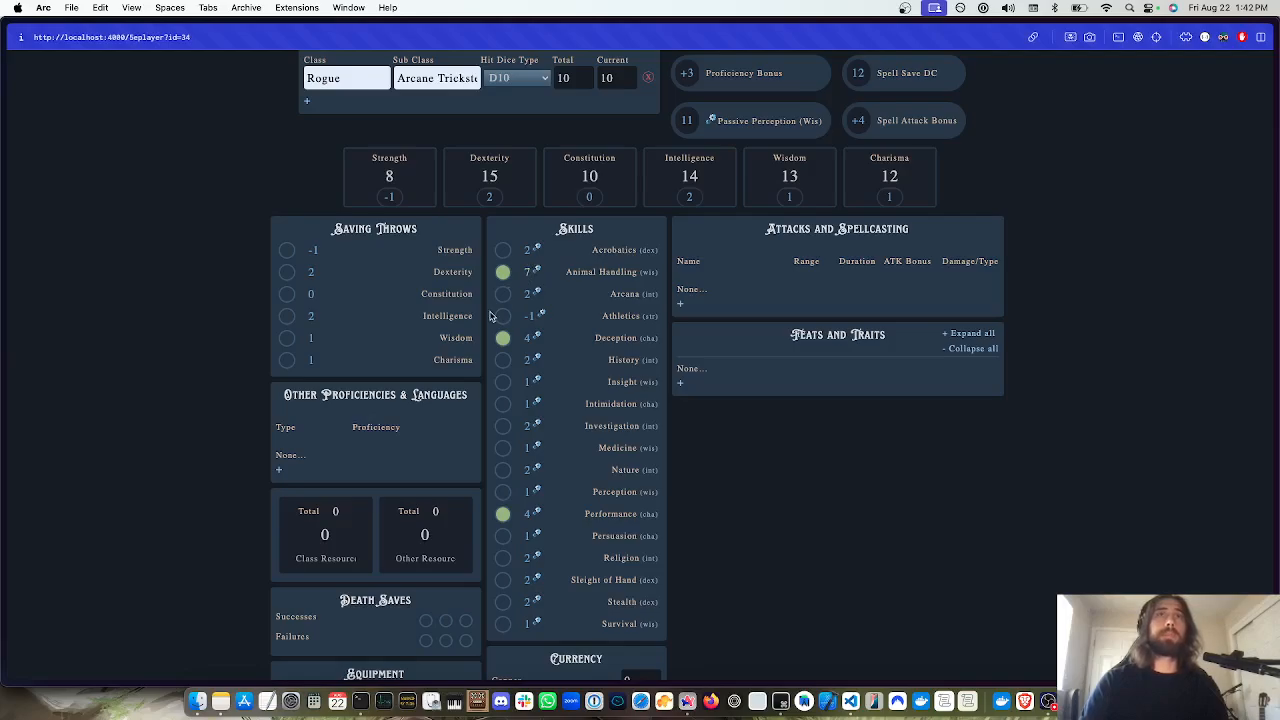
# Set the character's current hit points to 30
pyautogui.scroll(3, 589, 276)
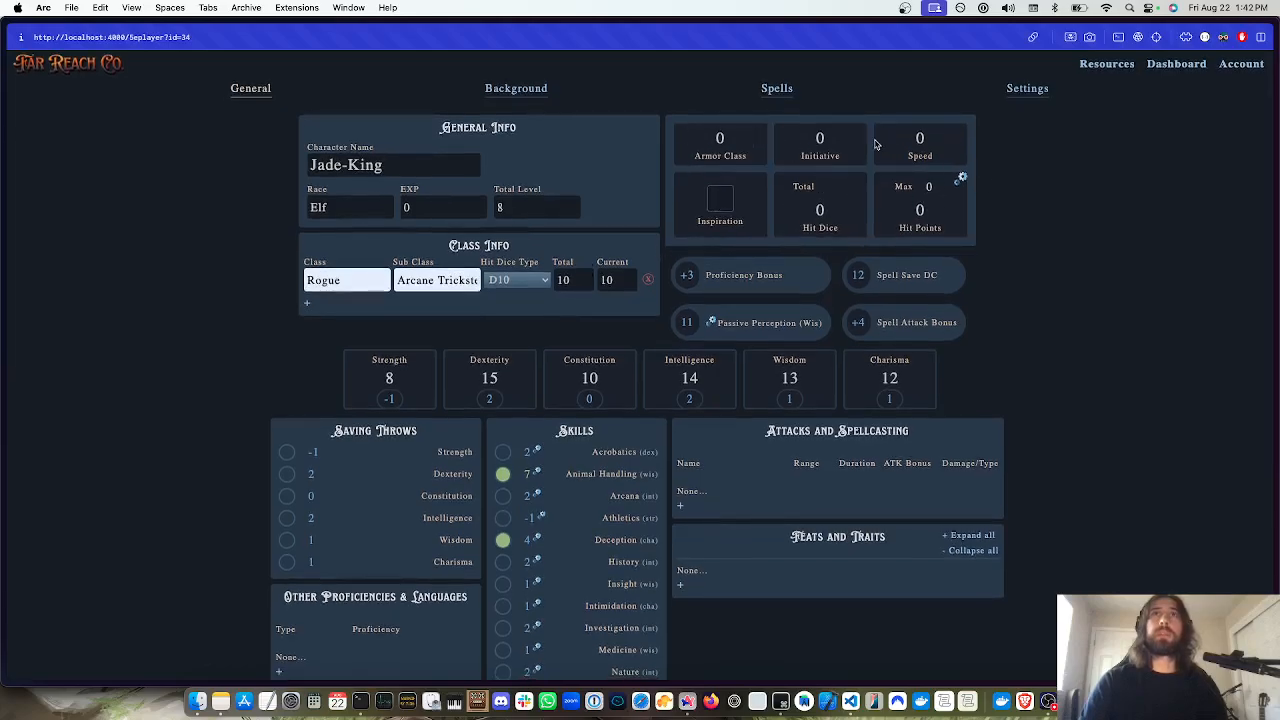
pyautogui.click(940, 207)
pyautogui.press('BackSpace')
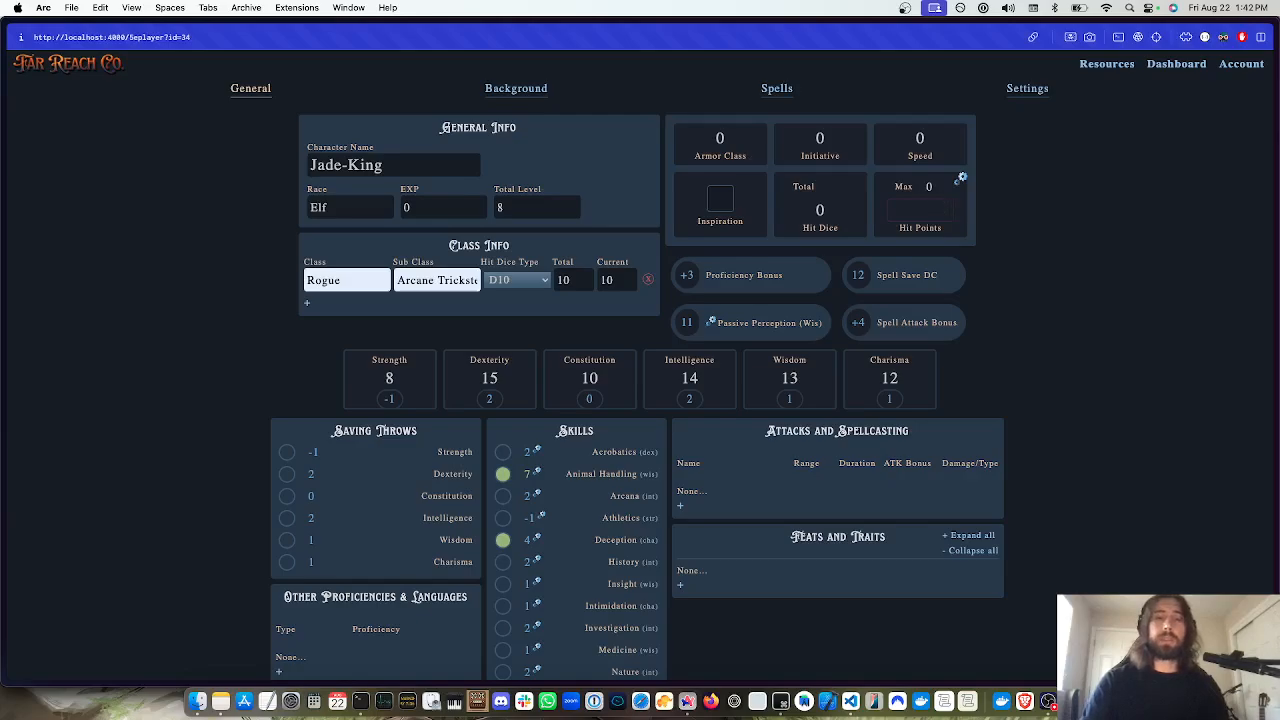
pyautogui.write('30')
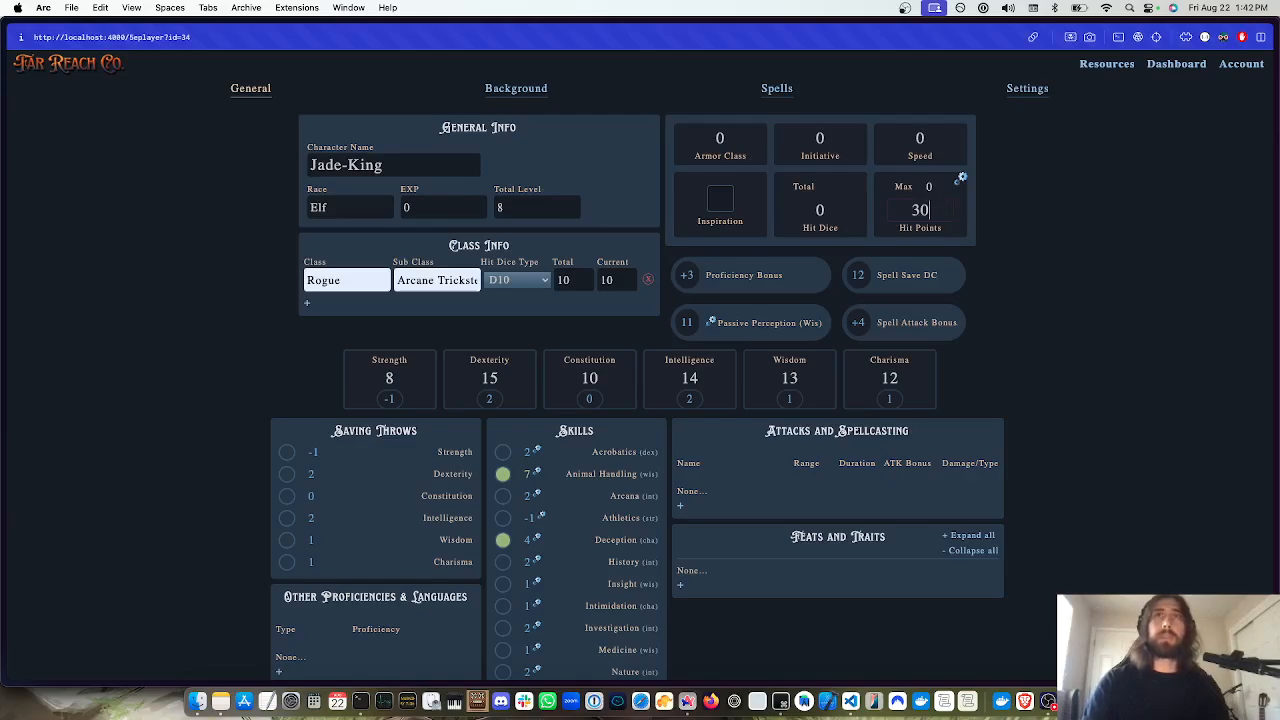
# Set the temporary HP to 6 and return to the hit points display
pyautogui.click(961, 180)
pyautogui.click(924, 187)
pyautogui.press('BackSpace')
pyautogui.write('2')
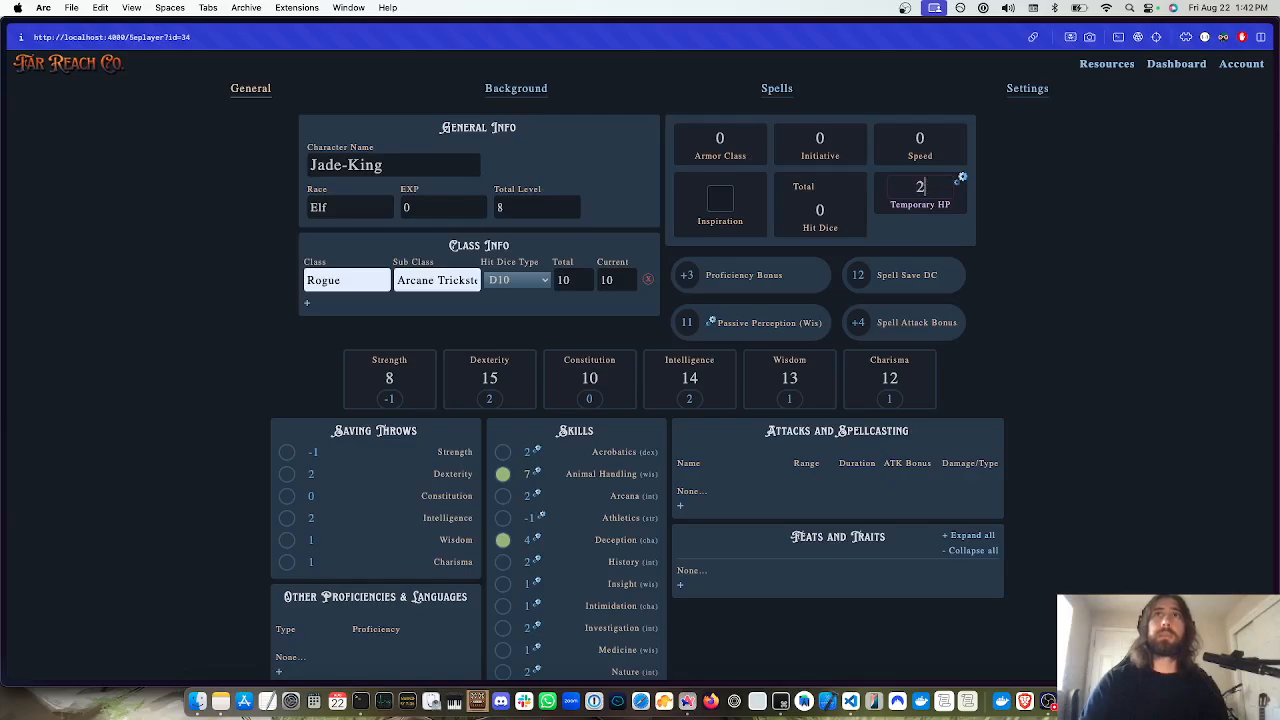
pyautogui.click(961, 180)
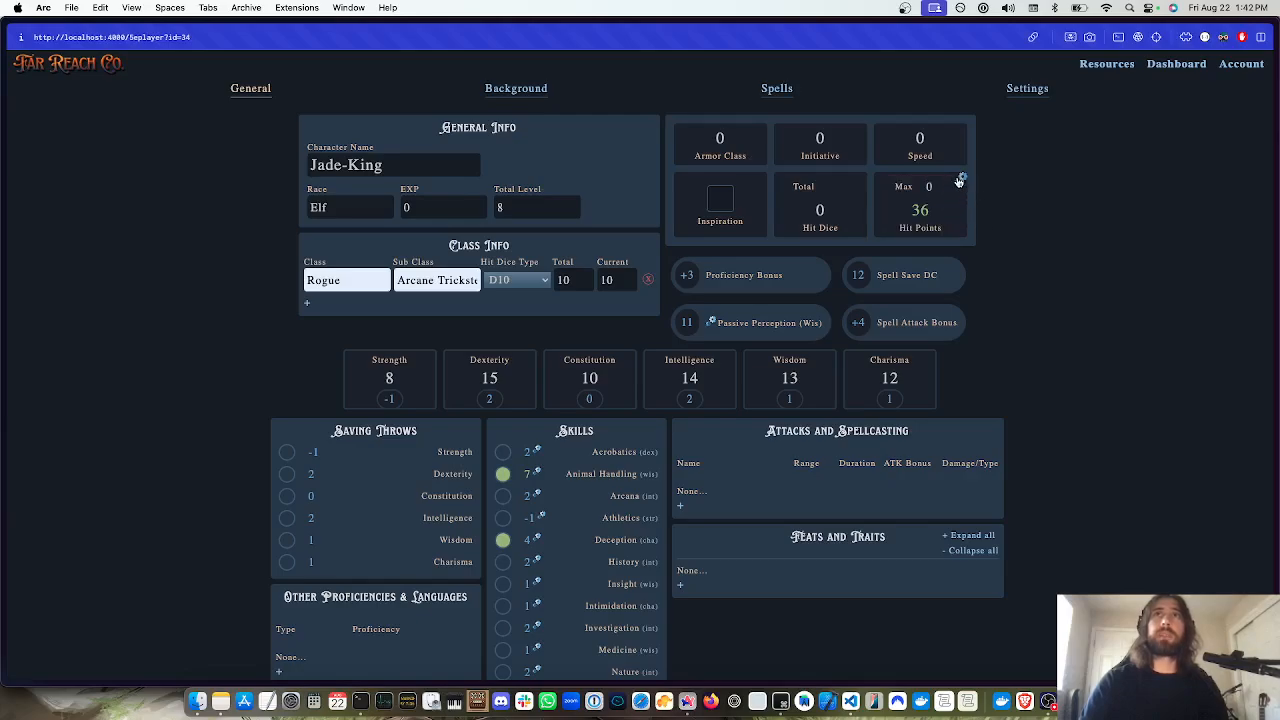
# Change the temporary HP to -4 and return to the hit points display
pyautogui.click(961, 180)
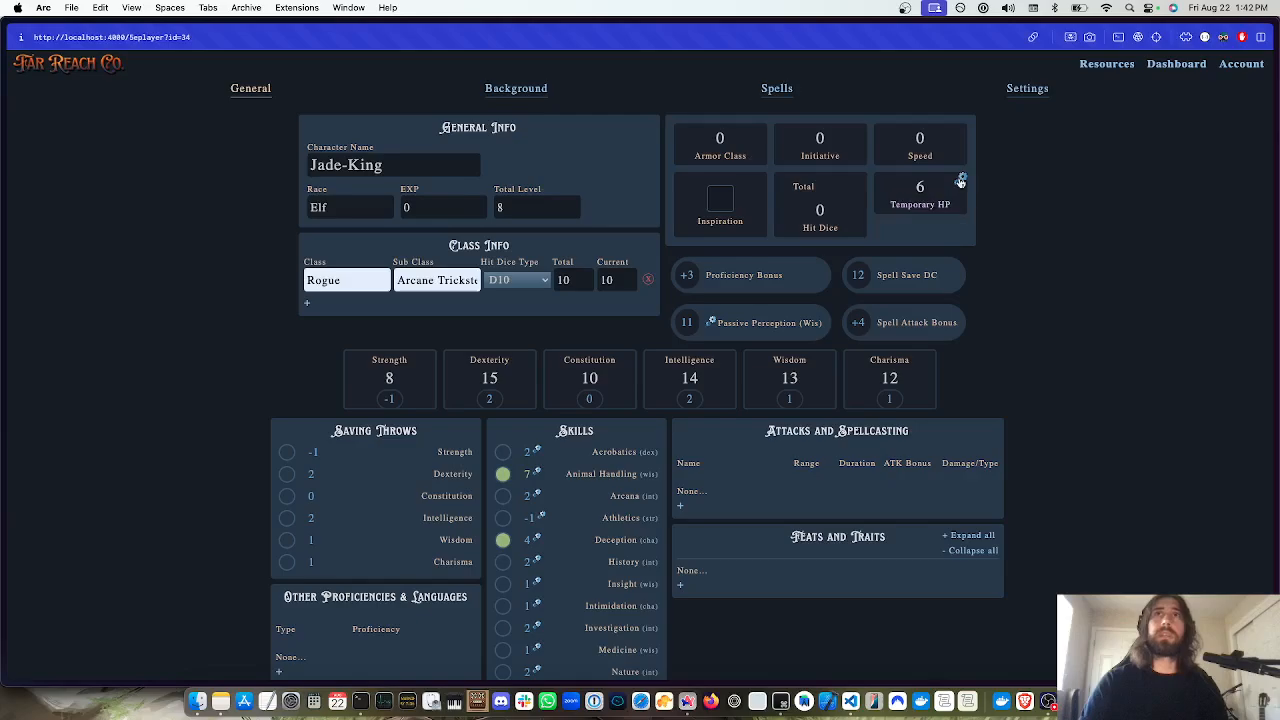
pyautogui.press('BackSpace')
pyautogui.write('-3')
pyautogui.click(961, 180)
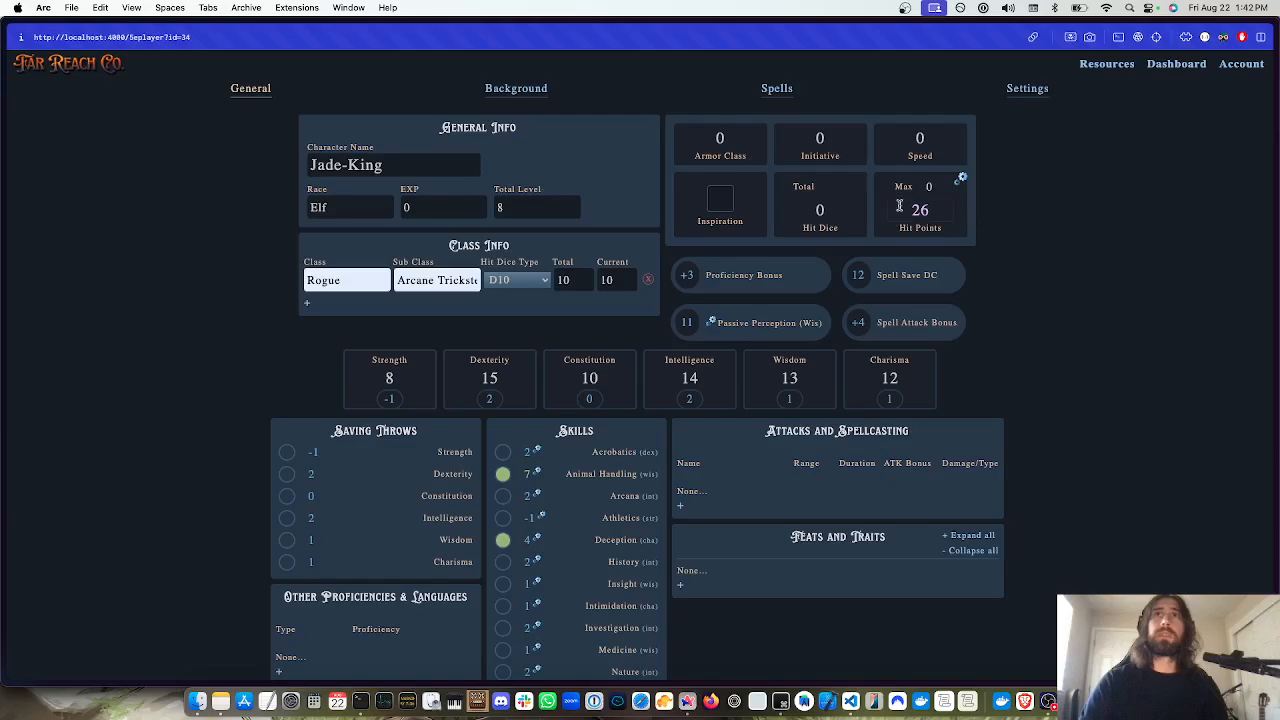
# Reset the temporary HP to 0 and return to the hit points display
pyautogui.click(961, 179)
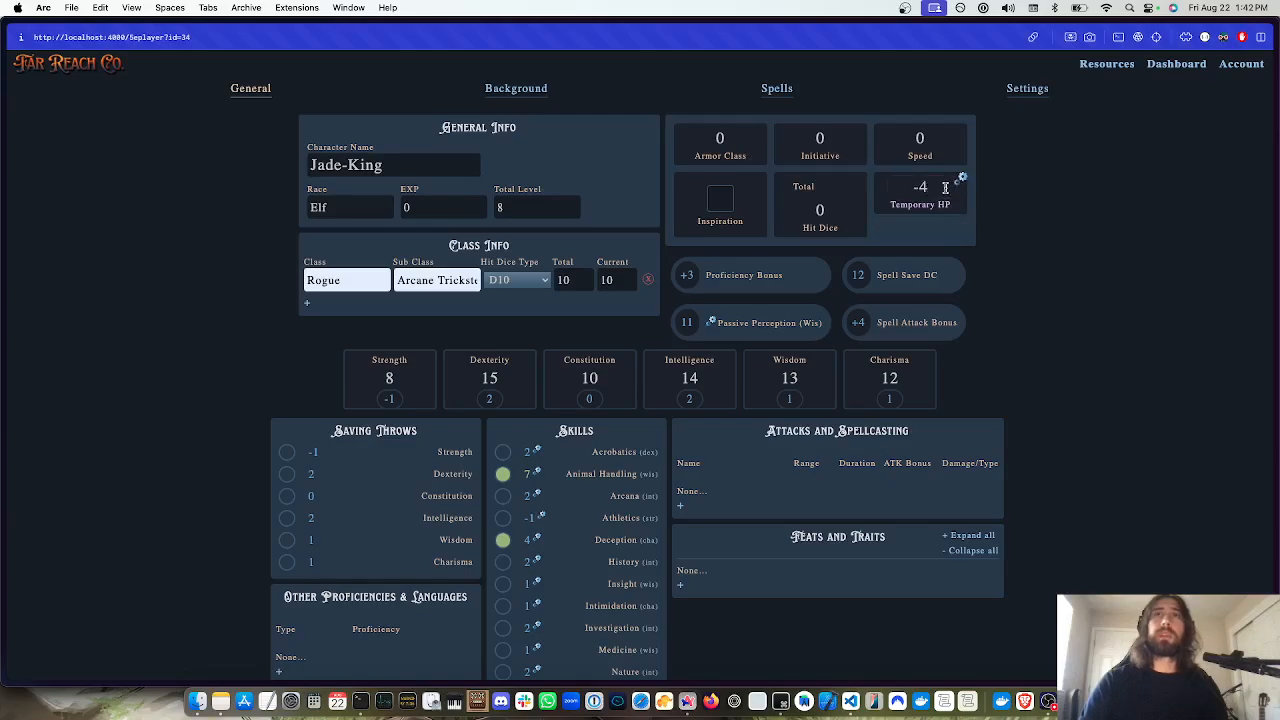
pyautogui.click(935, 186)
pyautogui.press('BackSpace')
pyautogui.press('BackSpace')
pyautogui.write('0')
pyautogui.click(961, 179)
# Set the character's current hit points to 28
pyautogui.click(939, 210)
pyautogui.press('BackSpace')
pyautogui.write('1')
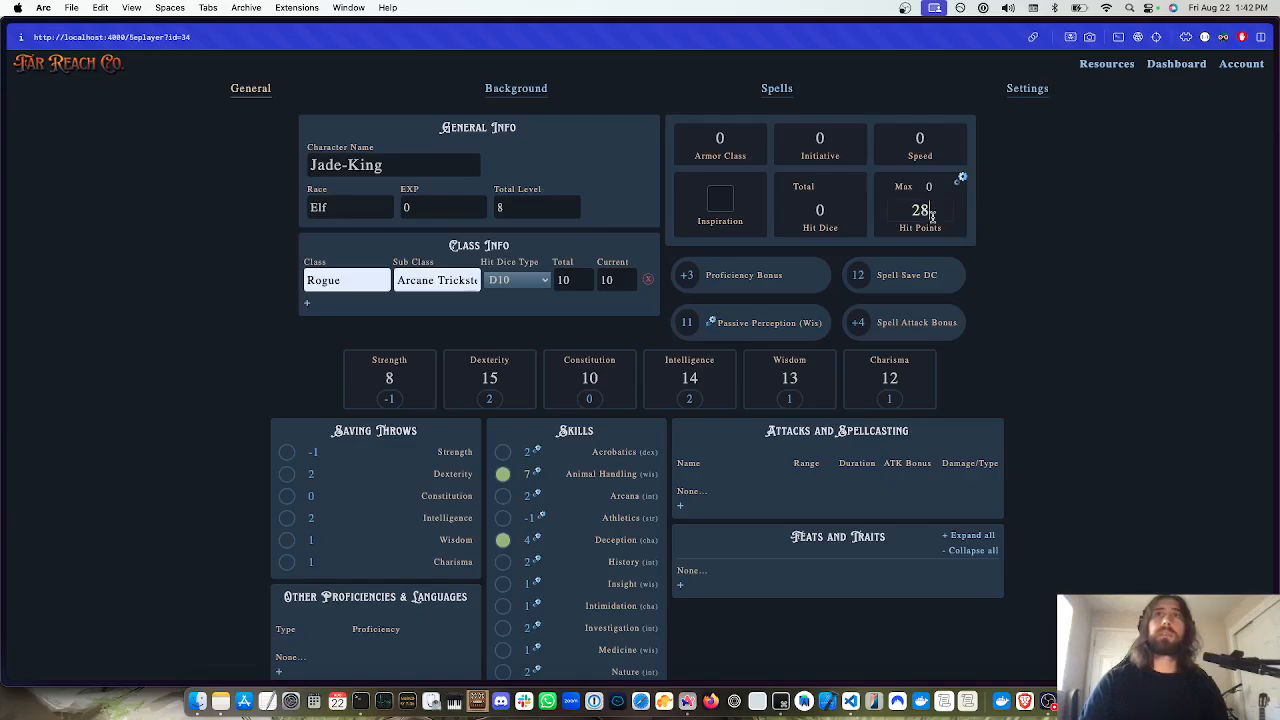
pyautogui.click(936, 218)
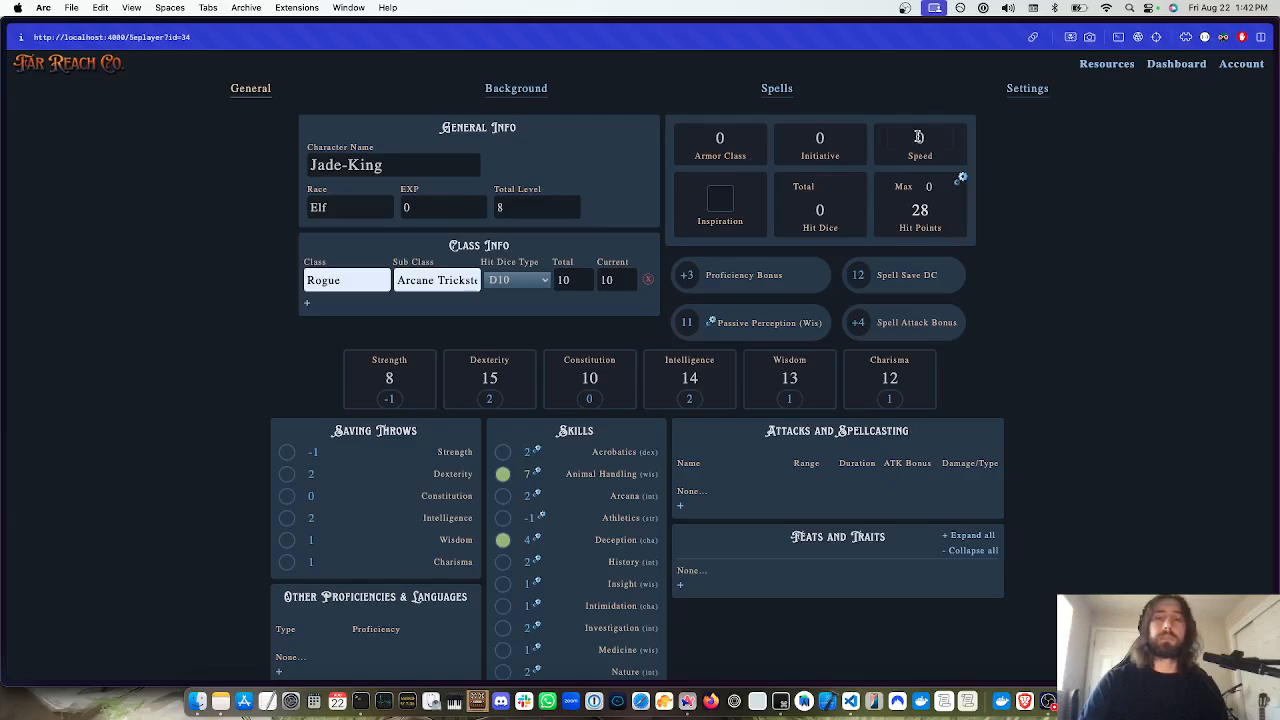
# Set the character's speed to 30
pyautogui.click(918, 137)
pyautogui.write('2')
pyautogui.press('BackSpace')
pyautogui.write('3')
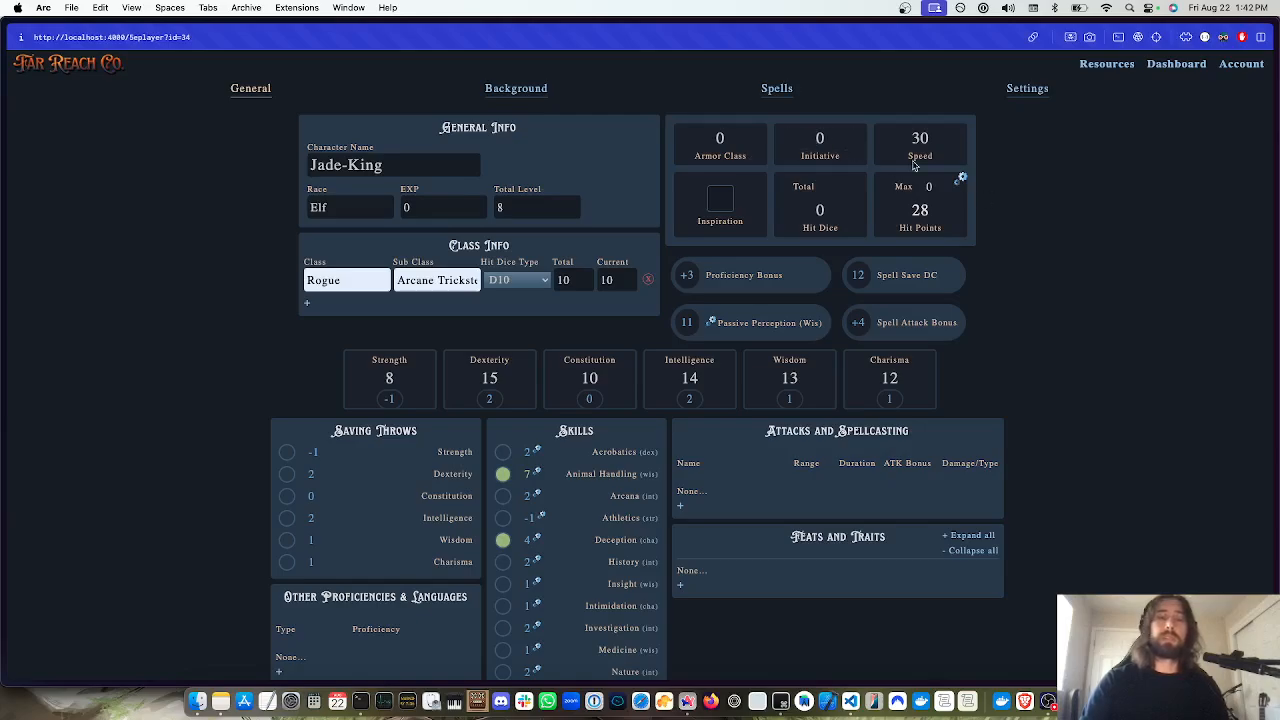
# Set the character's initiative to 8
pyautogui.press('Right')
pyautogui.press('BackSpace')
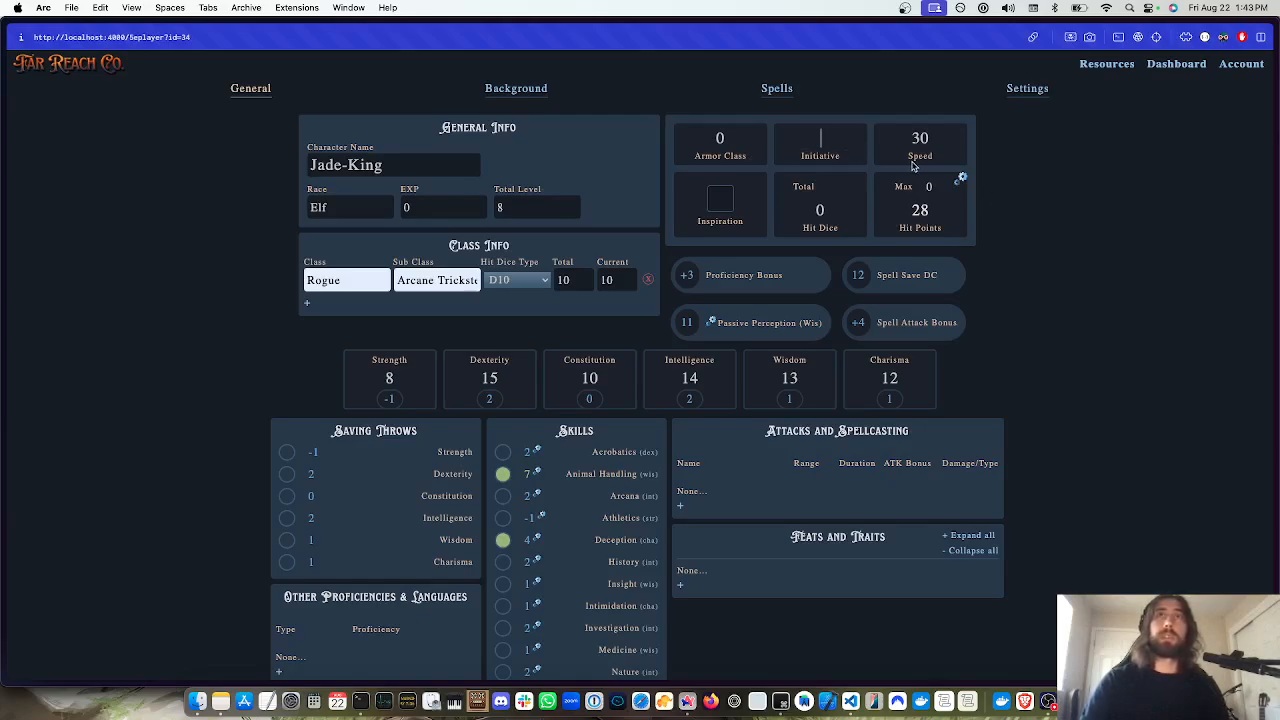
pyautogui.write('8')
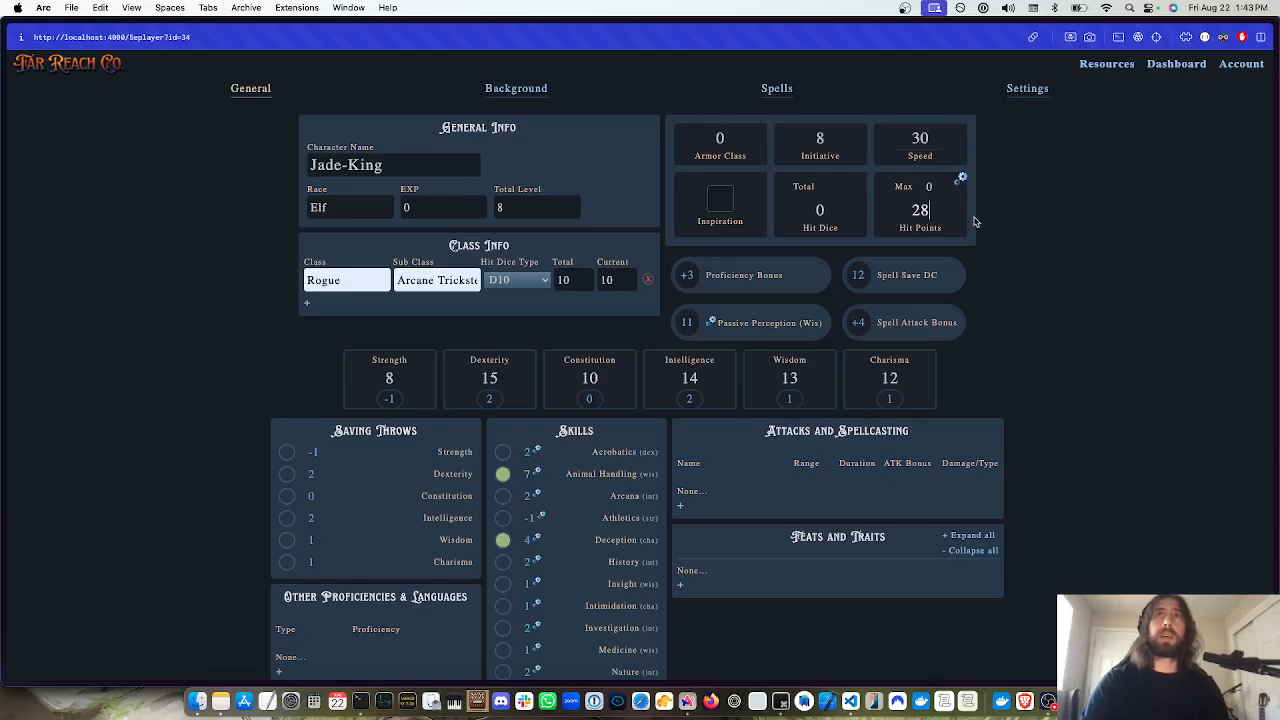
# Set both the total and the current hit dice in the combat stats to 10
pyautogui.click(818, 190)
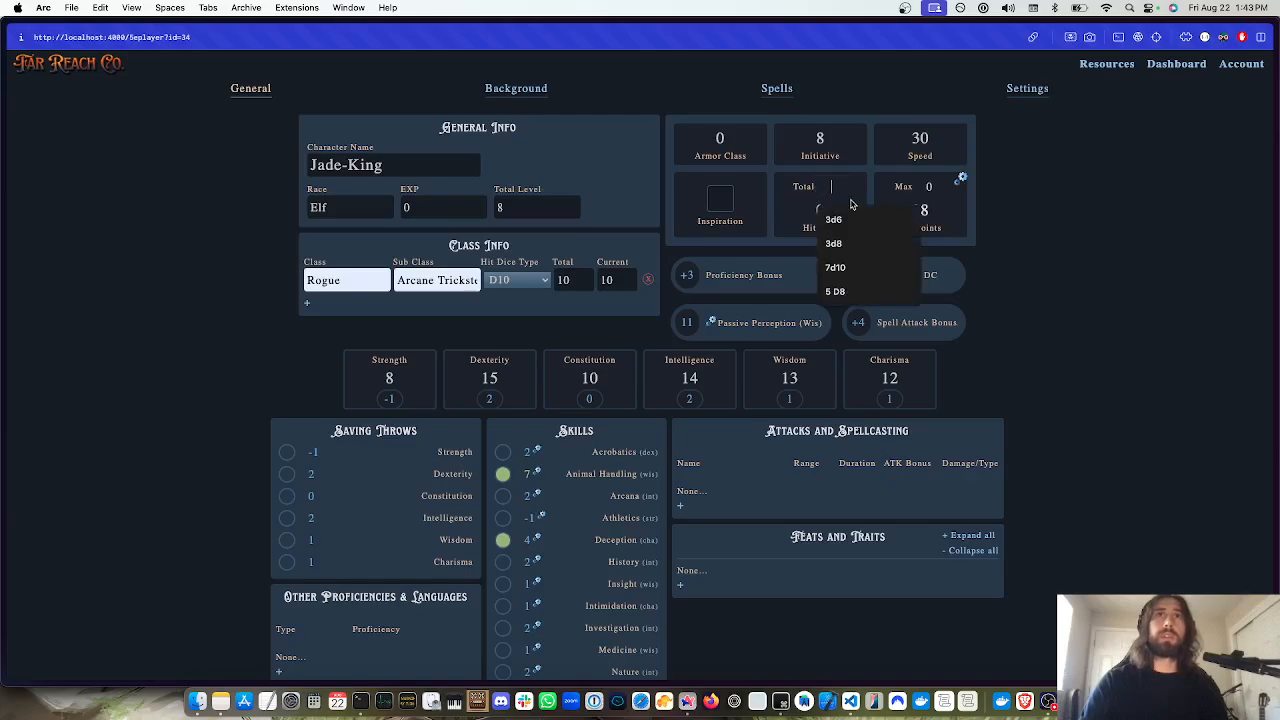
pyautogui.write('10')
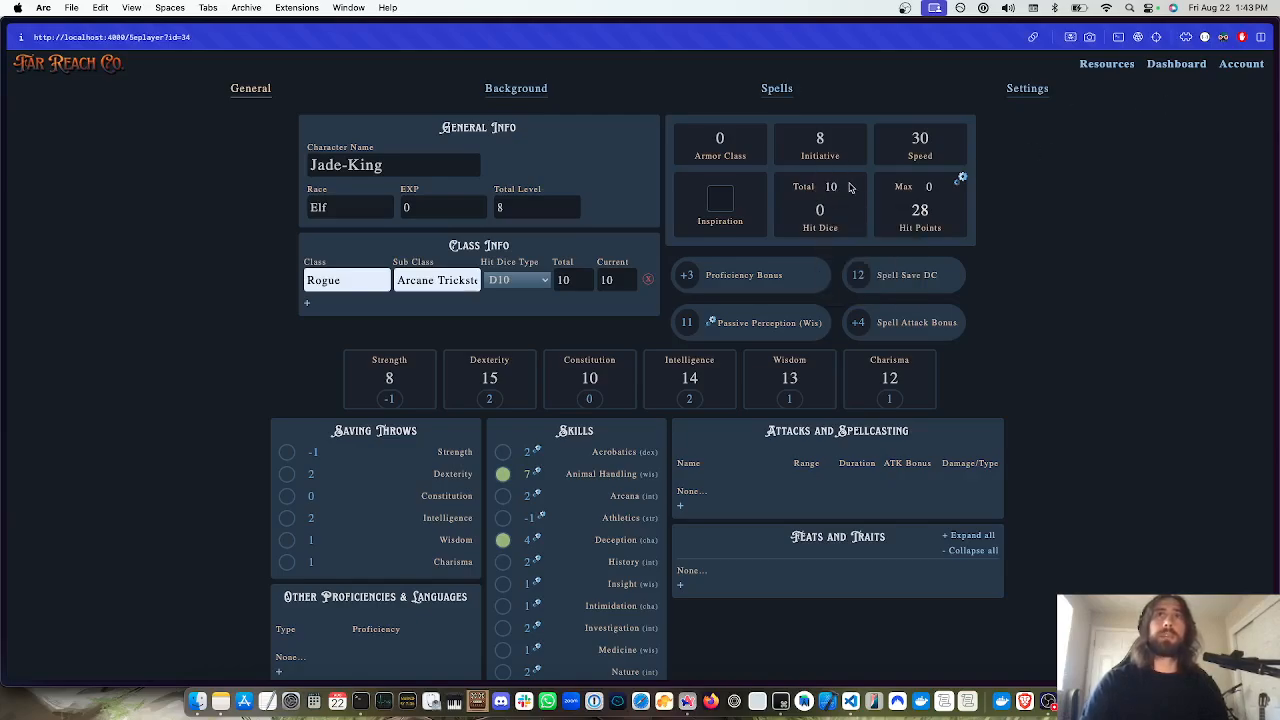
pyautogui.click(814, 212)
pyautogui.write('1')
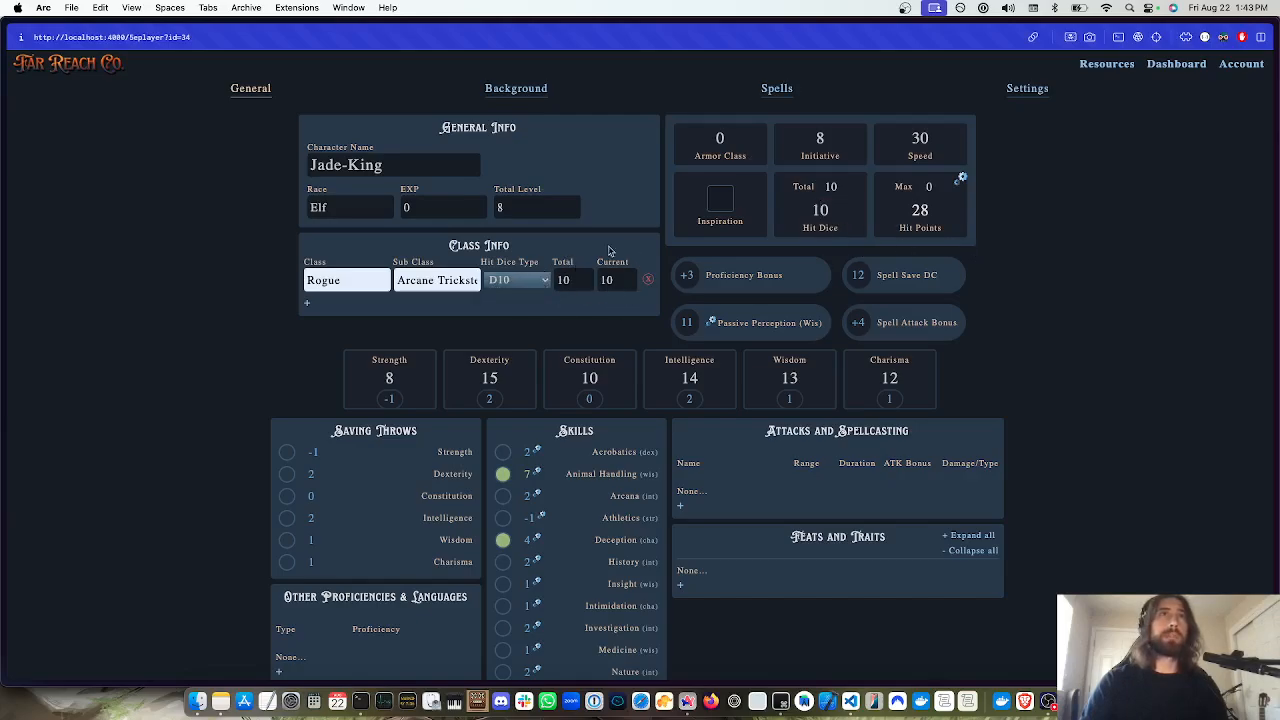
# Mark the character as proficient in Dexterity and Constitution saving throws
pyautogui.scroll(-3, 281, 323)
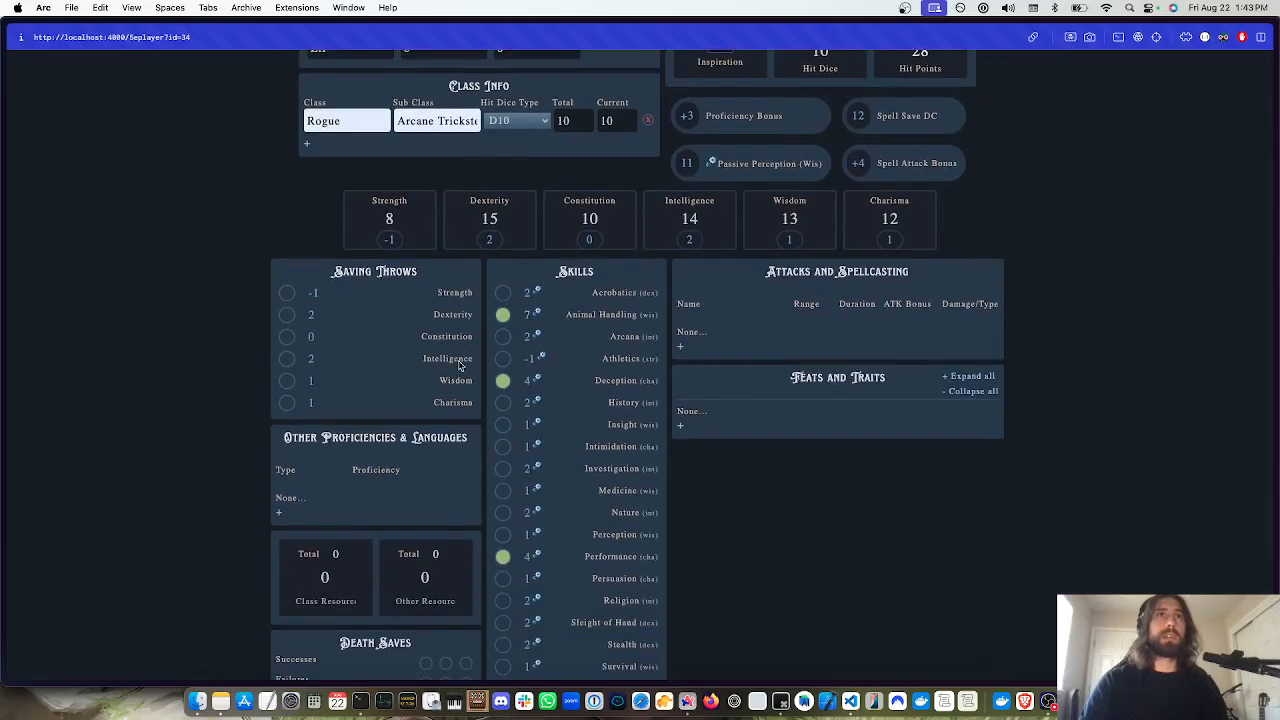
pyautogui.click(286, 315)
pyautogui.click(287, 337)
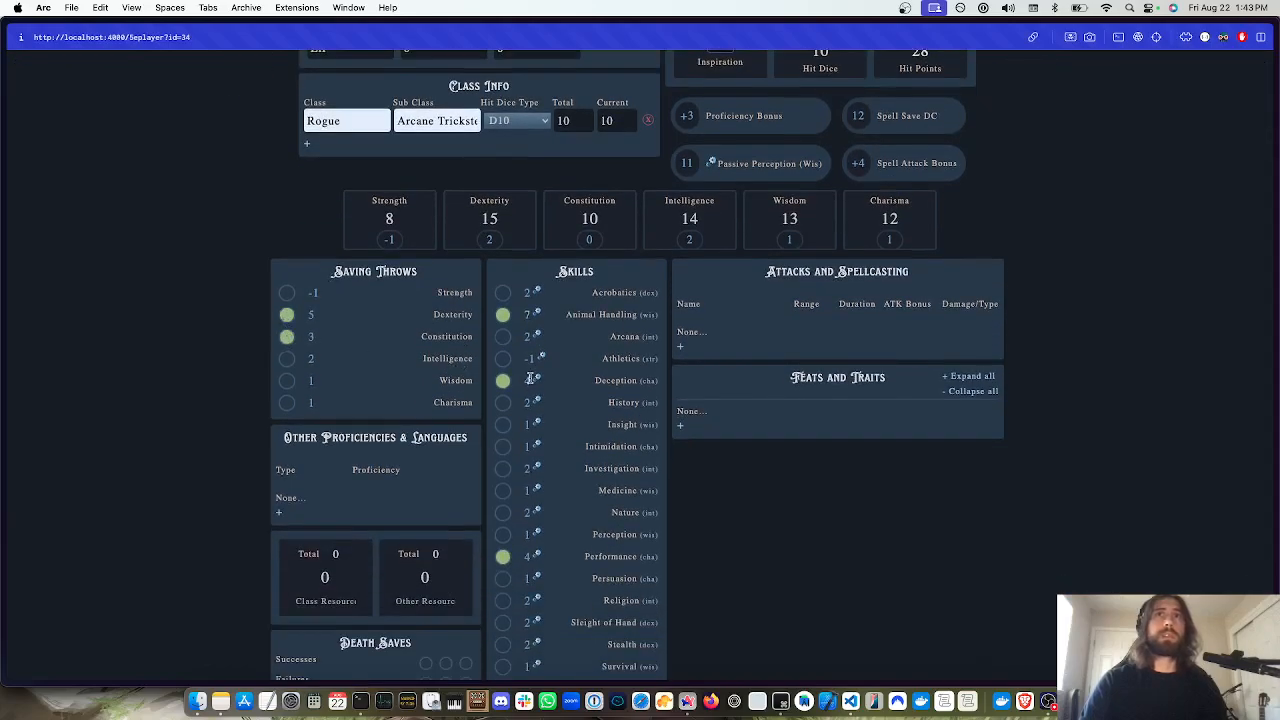
# Add a new attack under Attacks and Spellcasting and name it Dagger
pyautogui.click(680, 349)
pyautogui.tripleClick(707, 343)
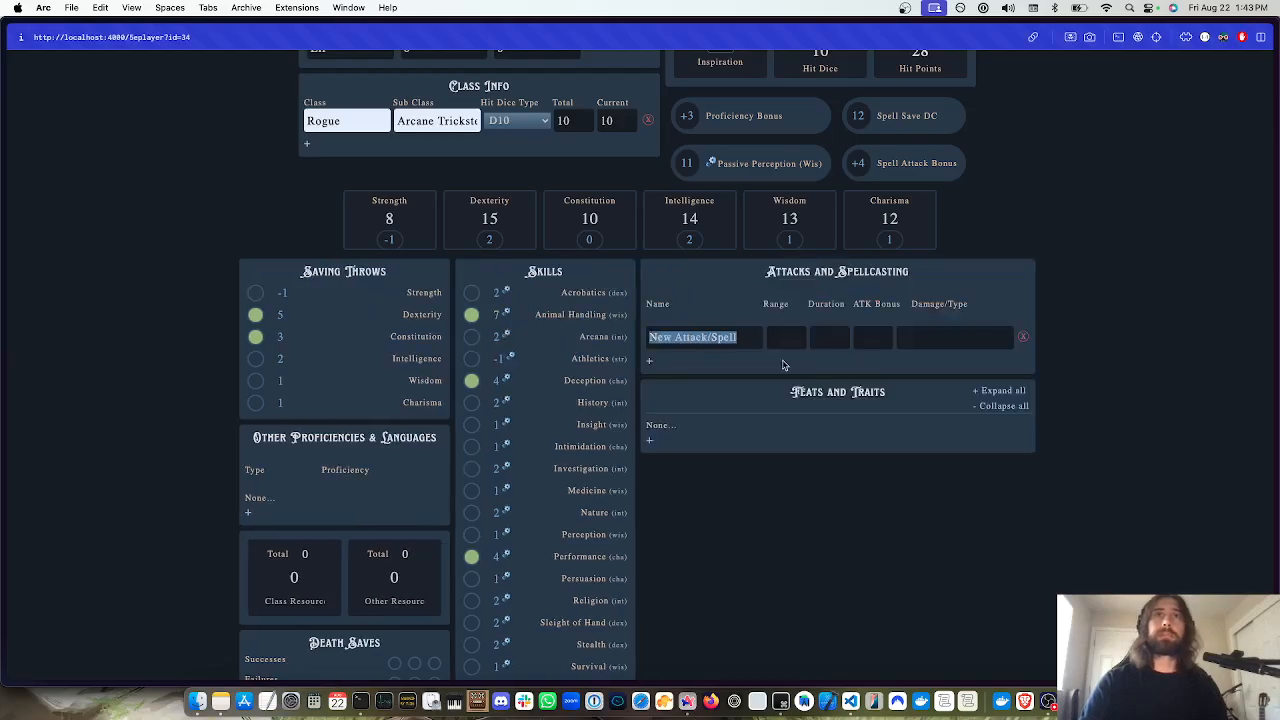
pyautogui.write('Dagger')
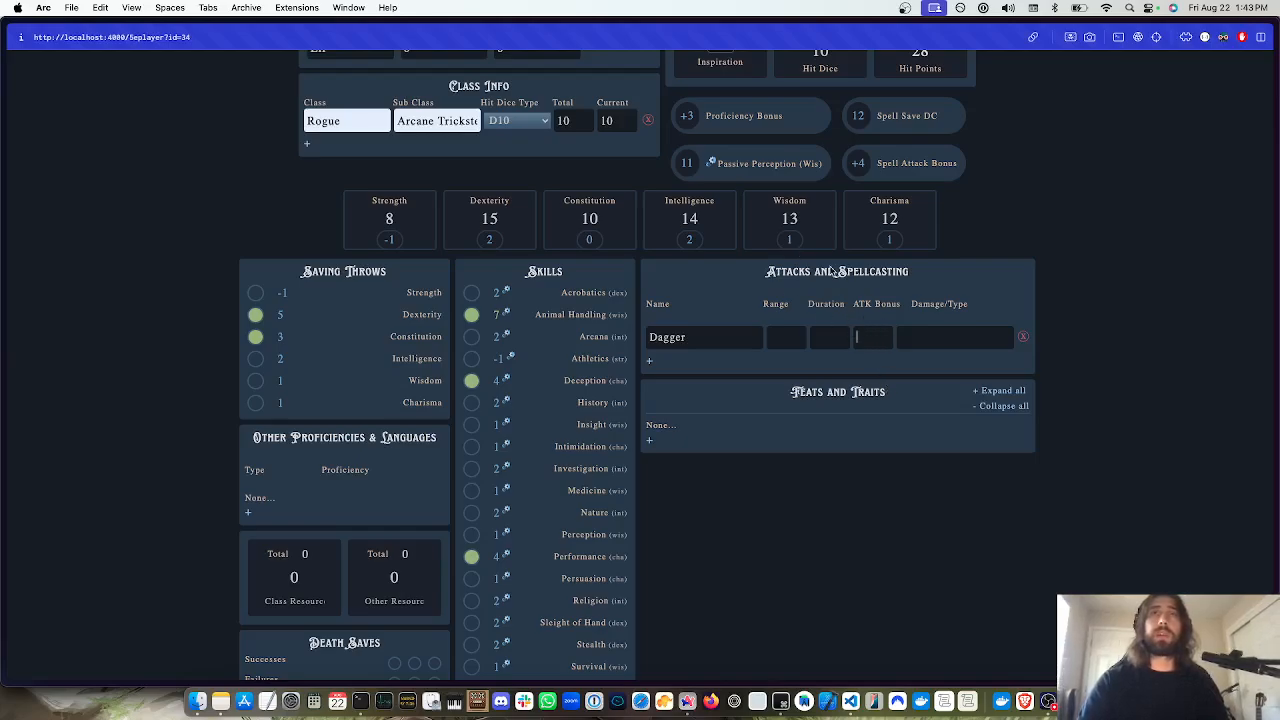
# Set the Dagger's attack bonus with the formula dex + pro + 4 and evaluate it
pyautogui.write('dex')
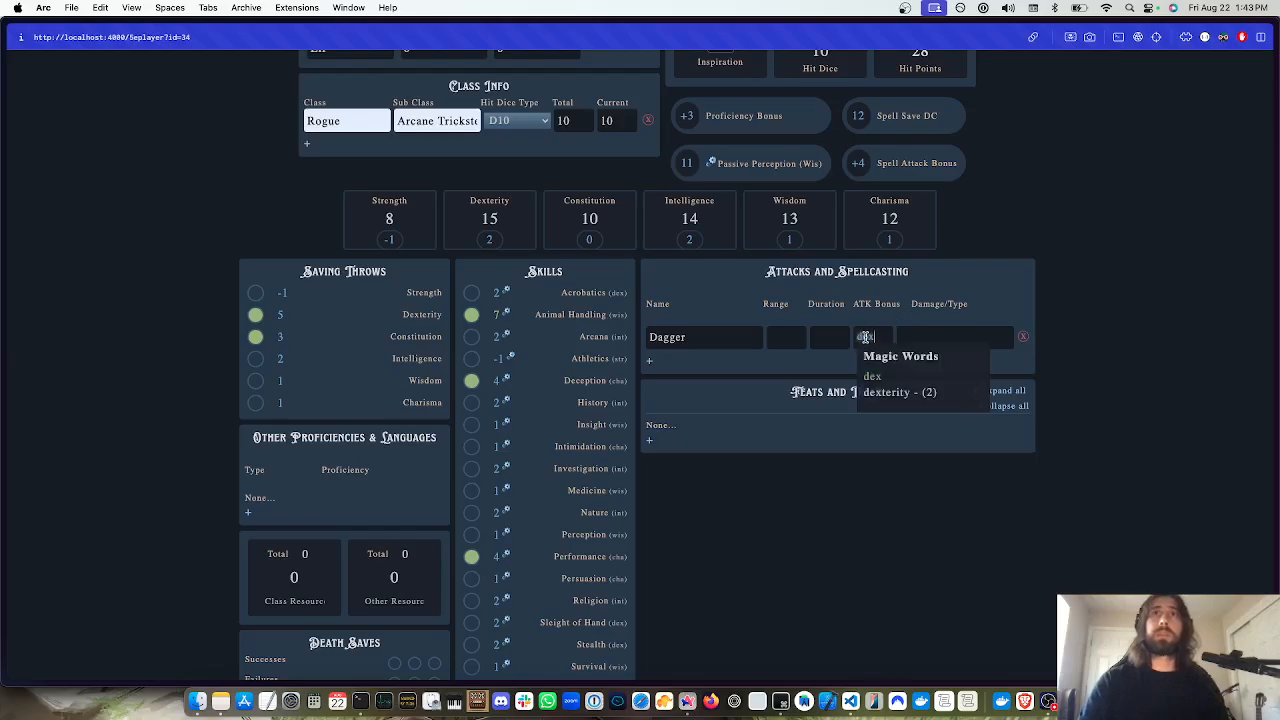
pyautogui.write(' + pro')
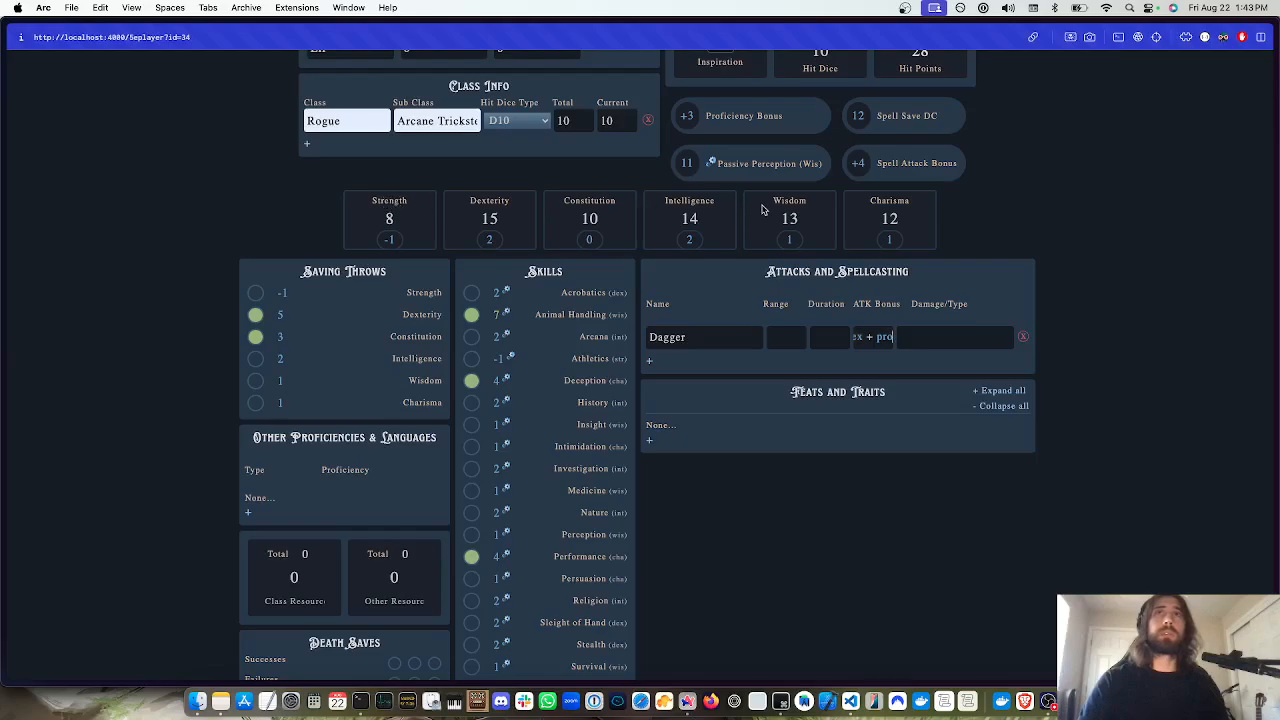
pyautogui.scroll(1, 926, 214)
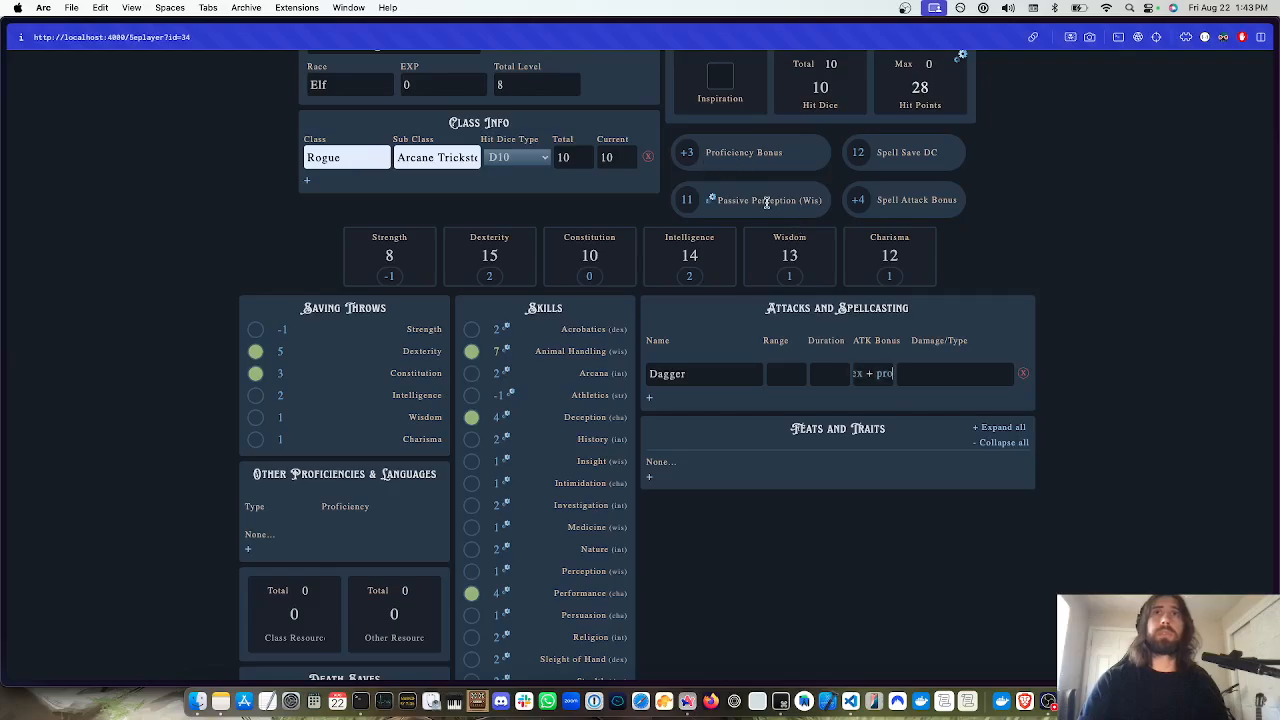
pyautogui.write('+')
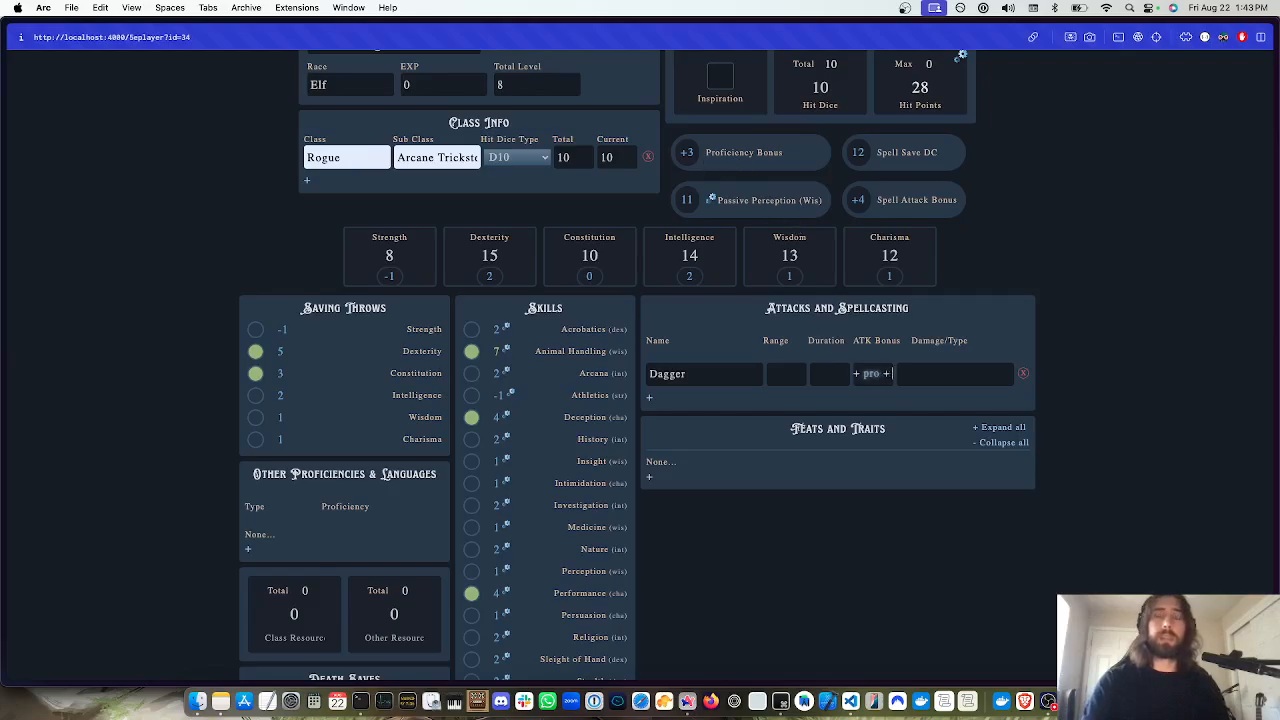
pyautogui.write(' 4')
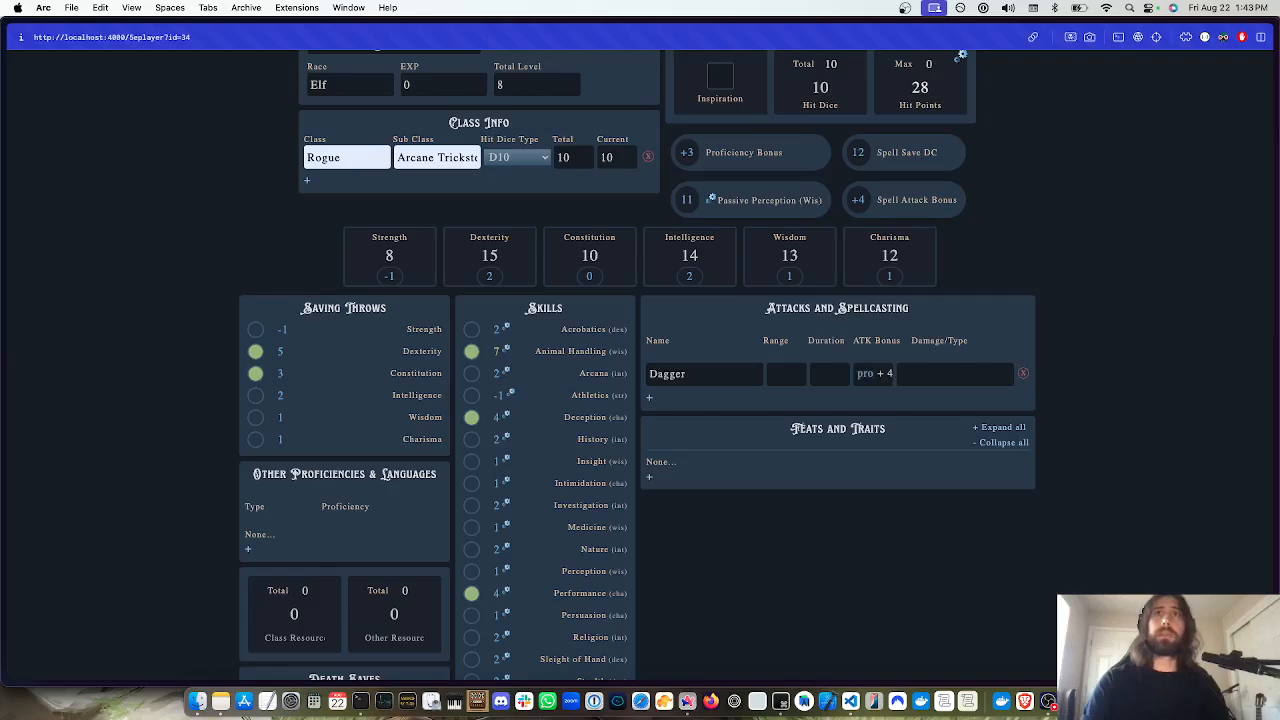
pyautogui.press('Return')
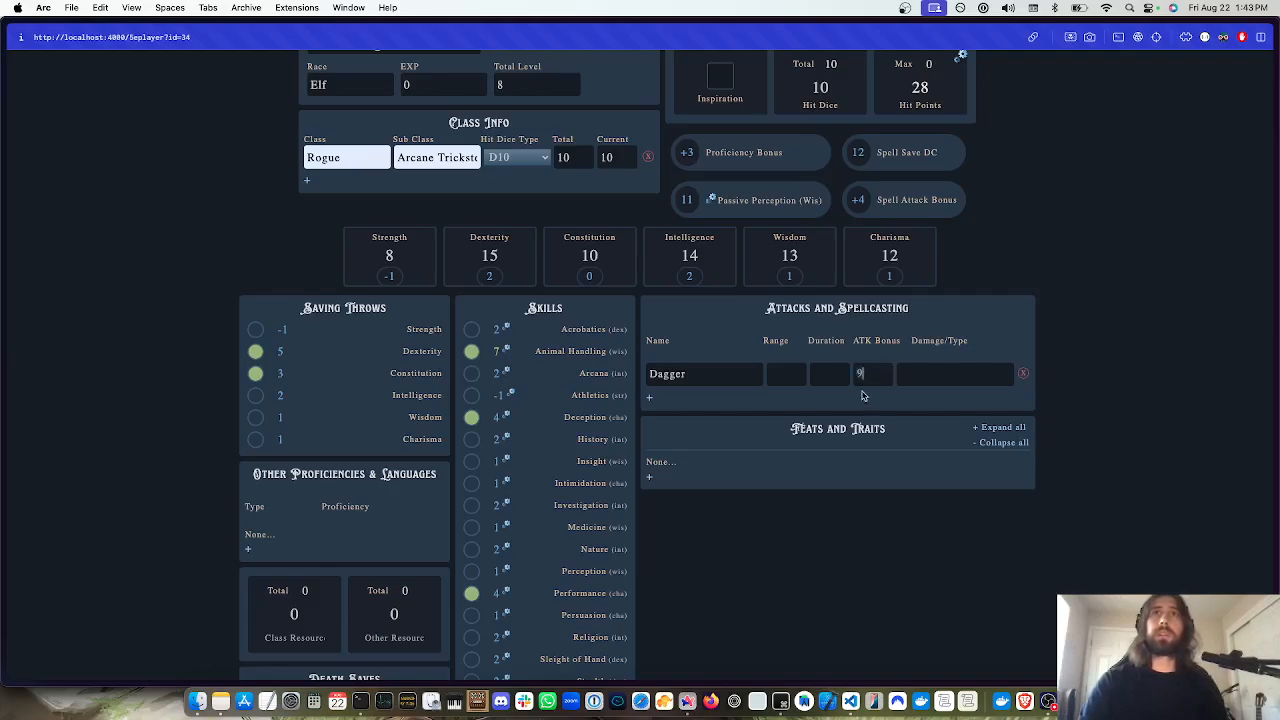
pyautogui.moveTo(858, 375)
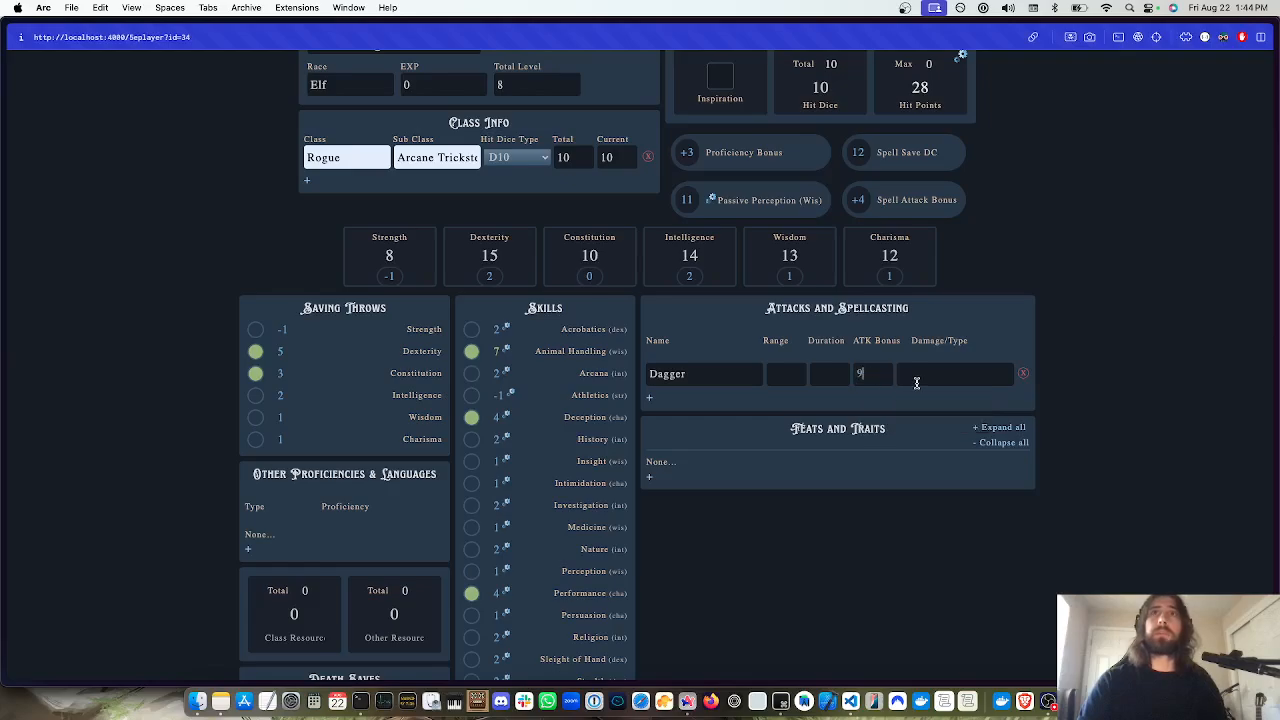
# Fill in the Dagger's damage/type with the suggested entry "2d10 + 3(dex) piercing"
pyautogui.click(916, 382)
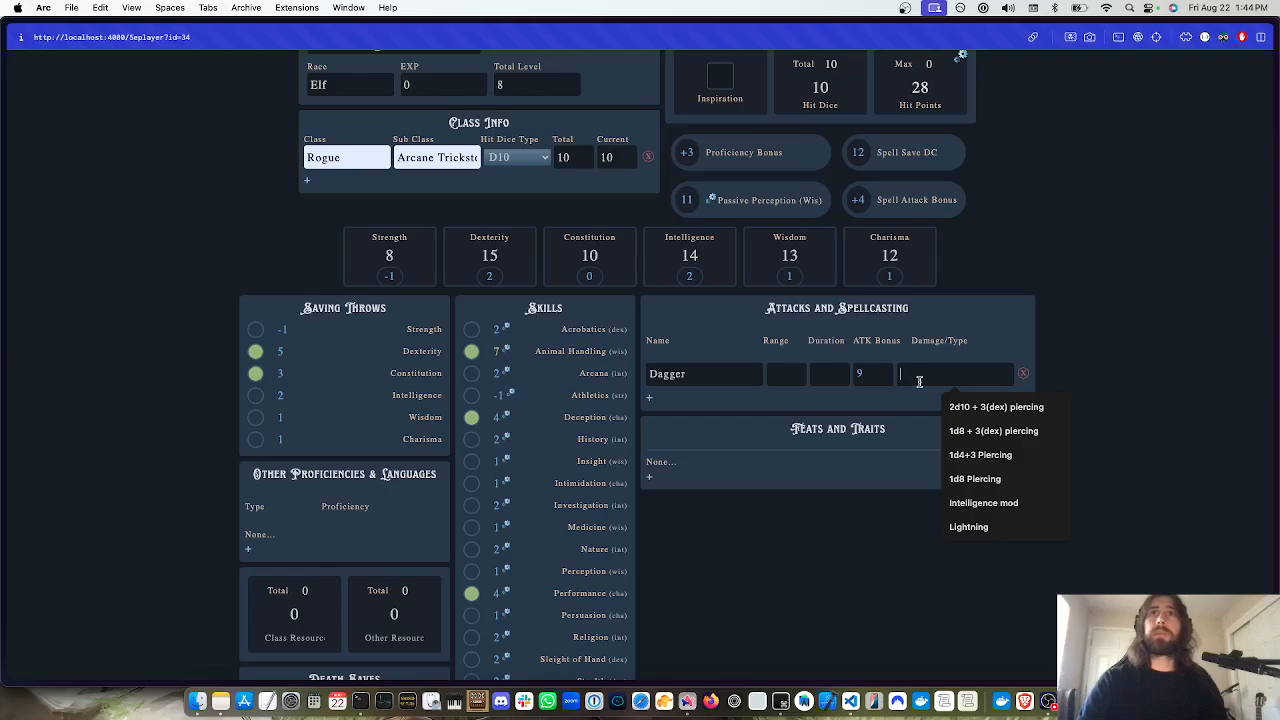
pyautogui.click(980, 408)
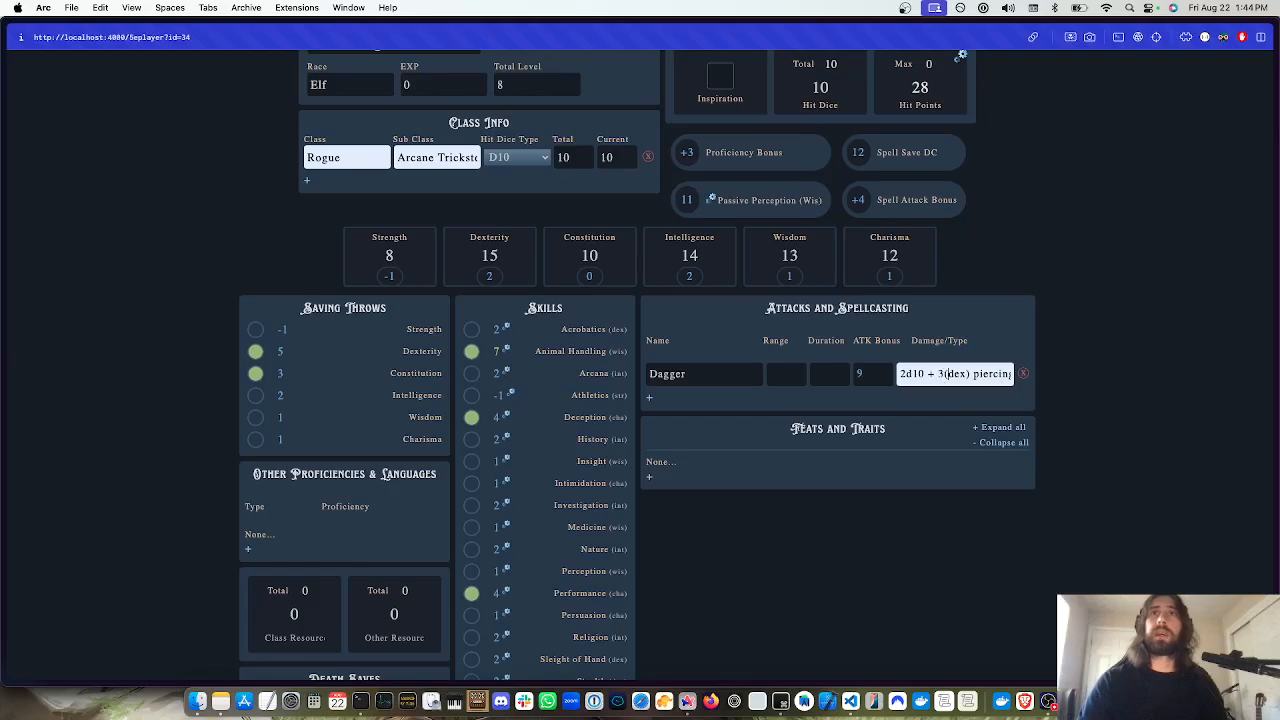
pyautogui.press('super+Right')
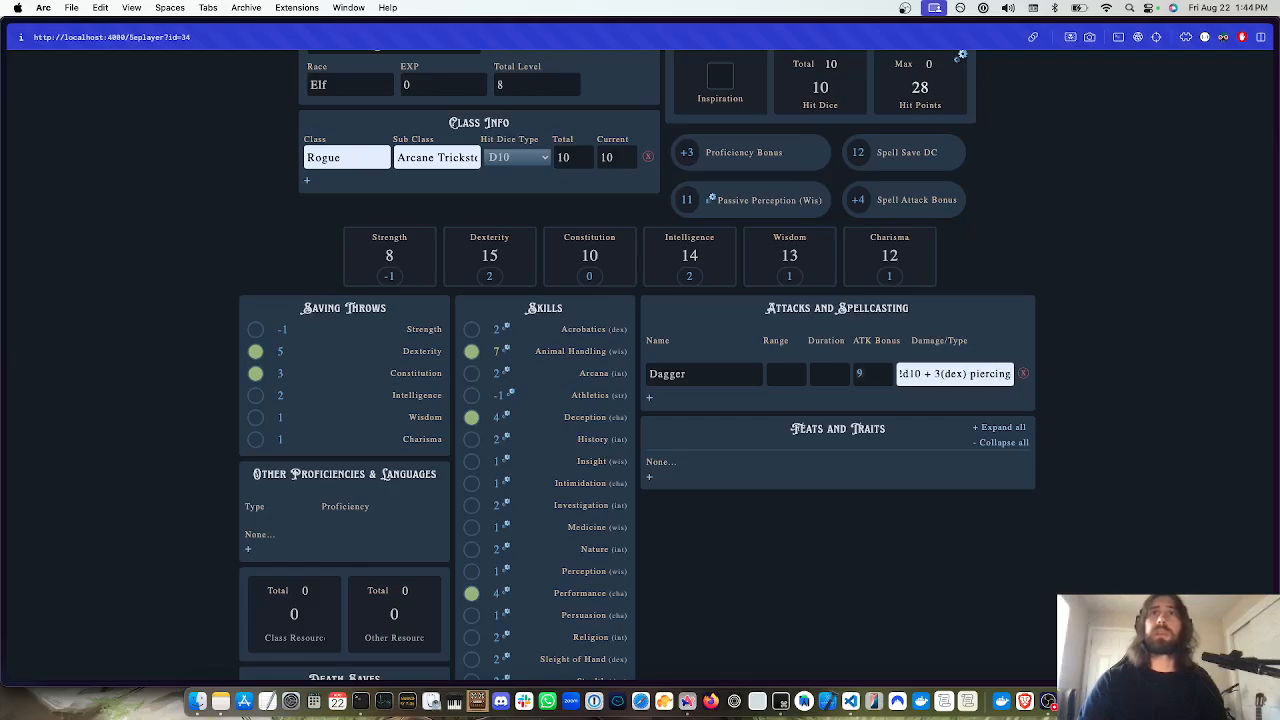
pyautogui.press('super+Left')
pyautogui.press('super+Right')
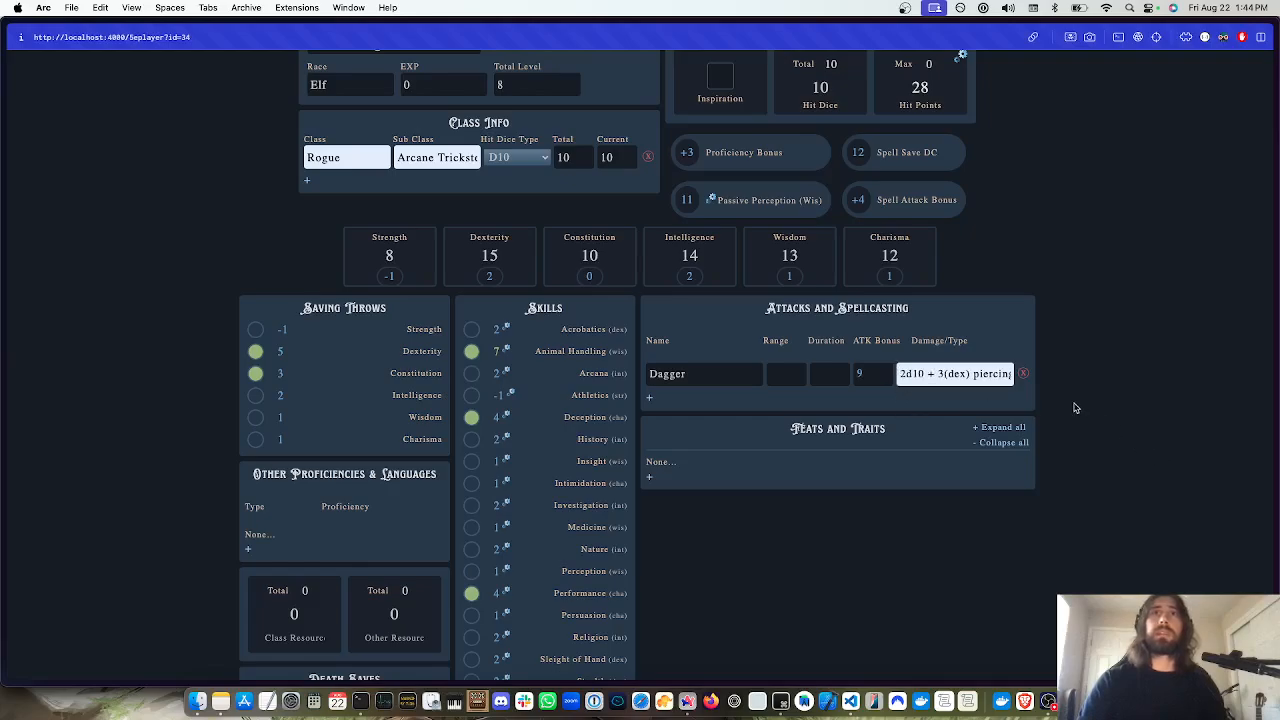
pyautogui.click(858, 374)
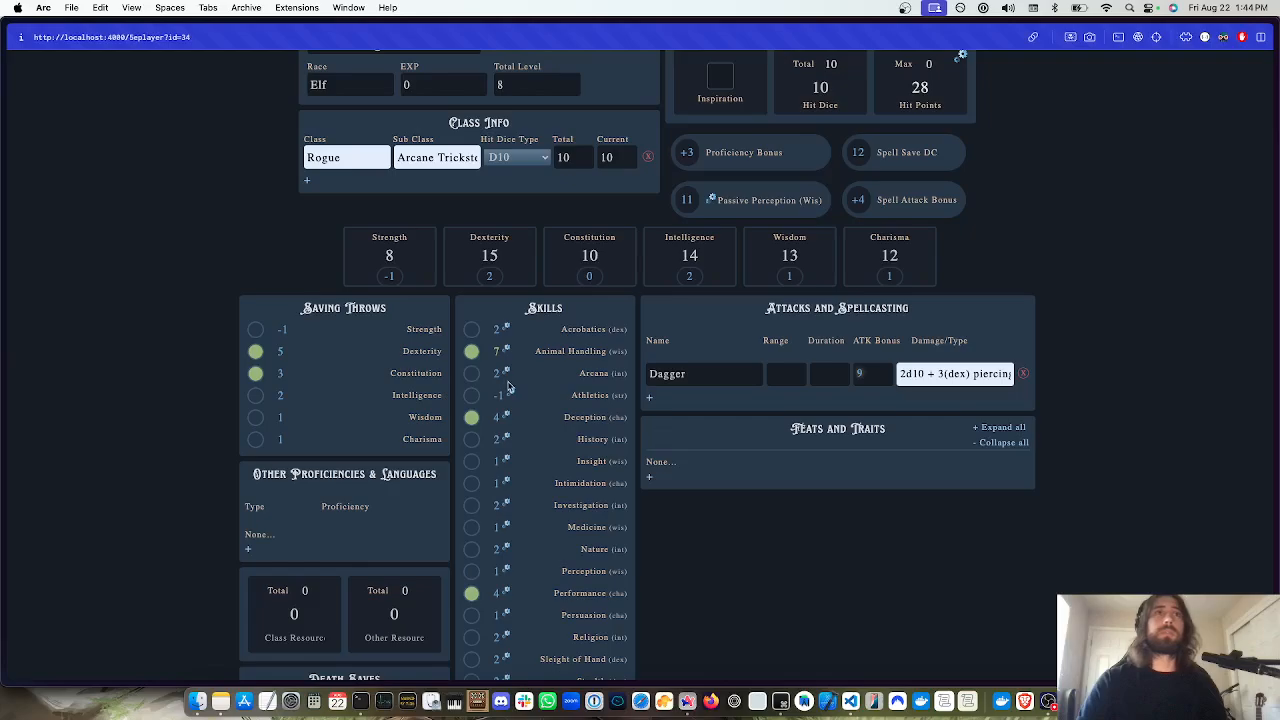
# Add an entry to Other Proficiencies & Languages with type Language and proficiency Common
pyautogui.scroll(-2, 376, 454)
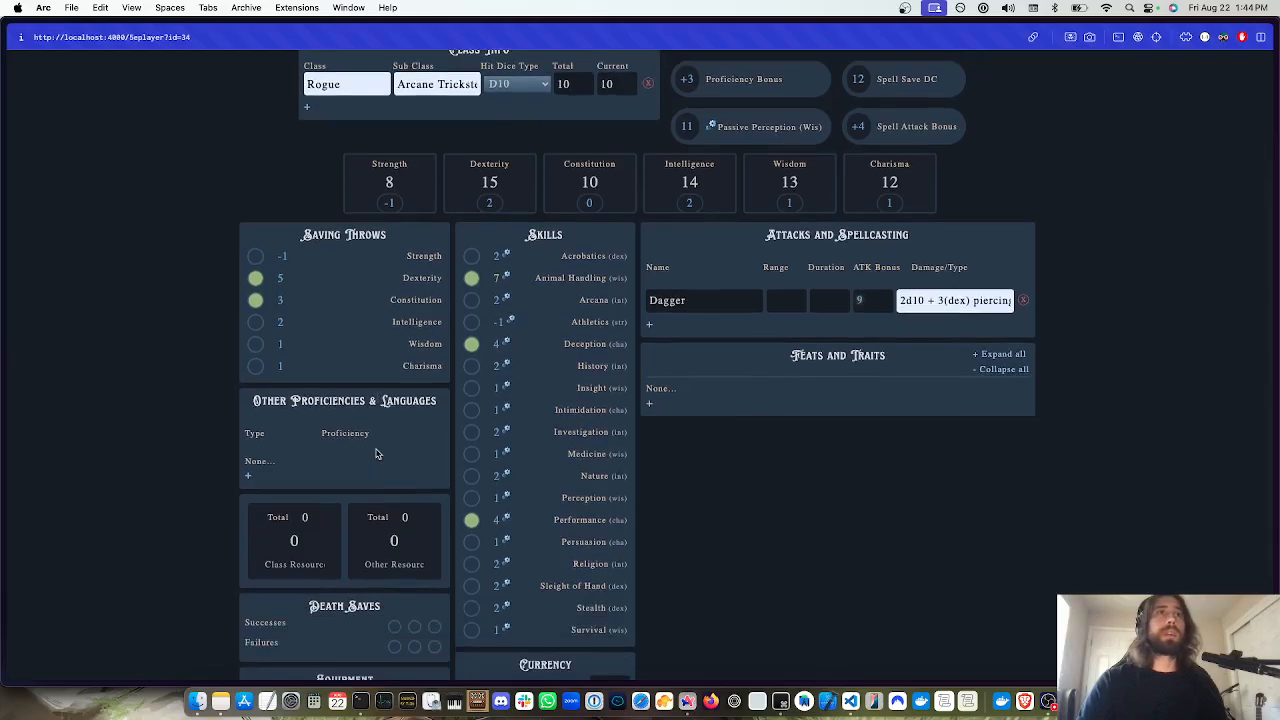
pyautogui.click(248, 479)
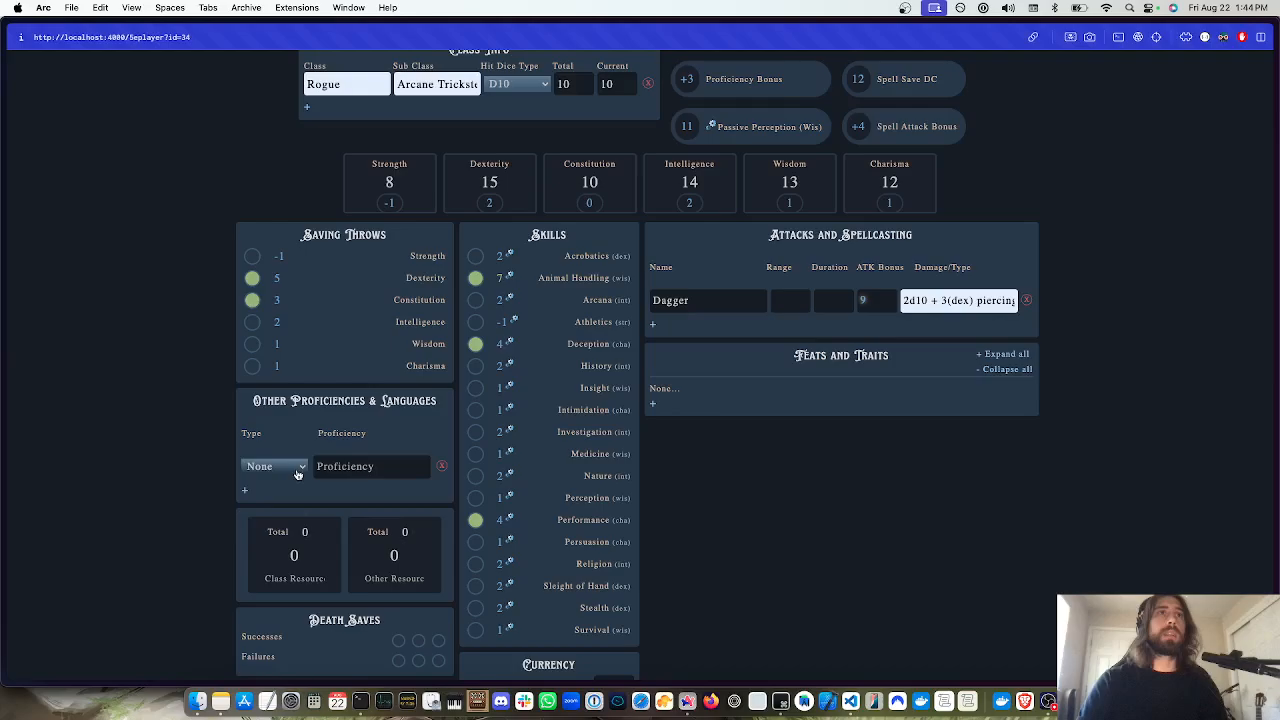
pyautogui.click(272, 466)
pyautogui.click(317, 482)
pyautogui.click(337, 466)
pyautogui.write('Common')
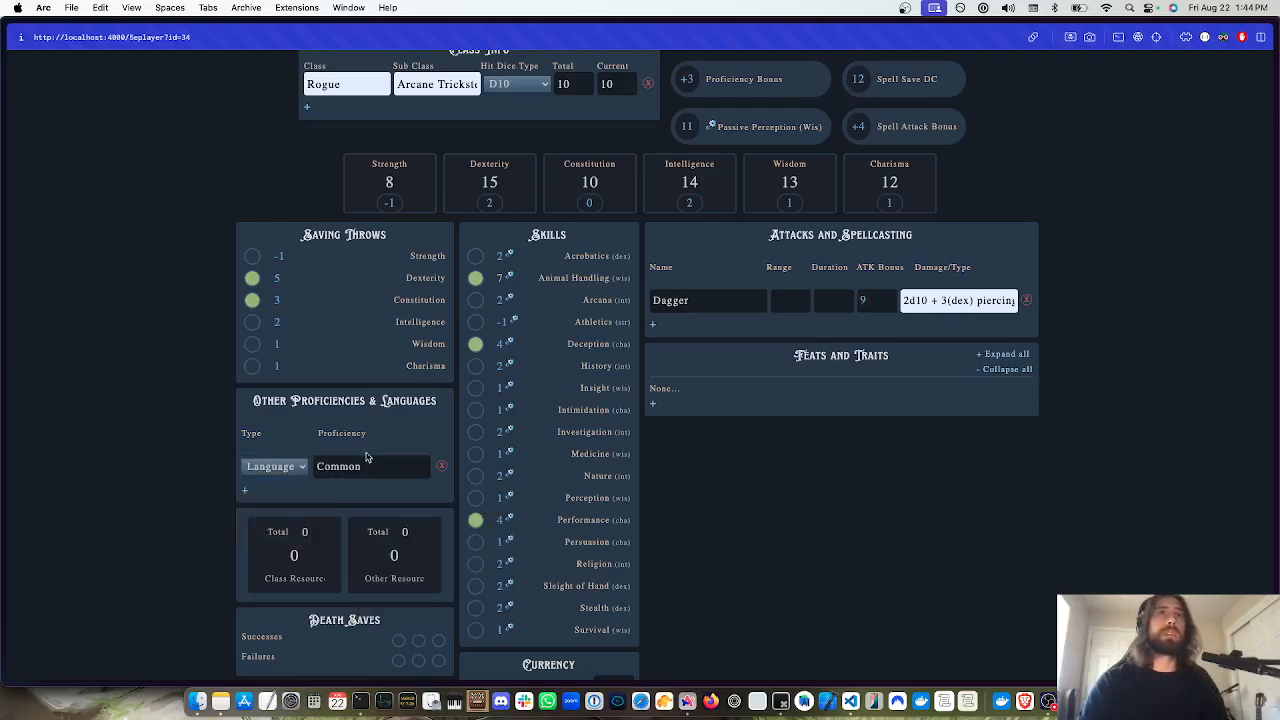
# Delete the Common language entry and confirm the removal
pyautogui.scroll(-2, 343, 450)
pyautogui.click(441, 373)
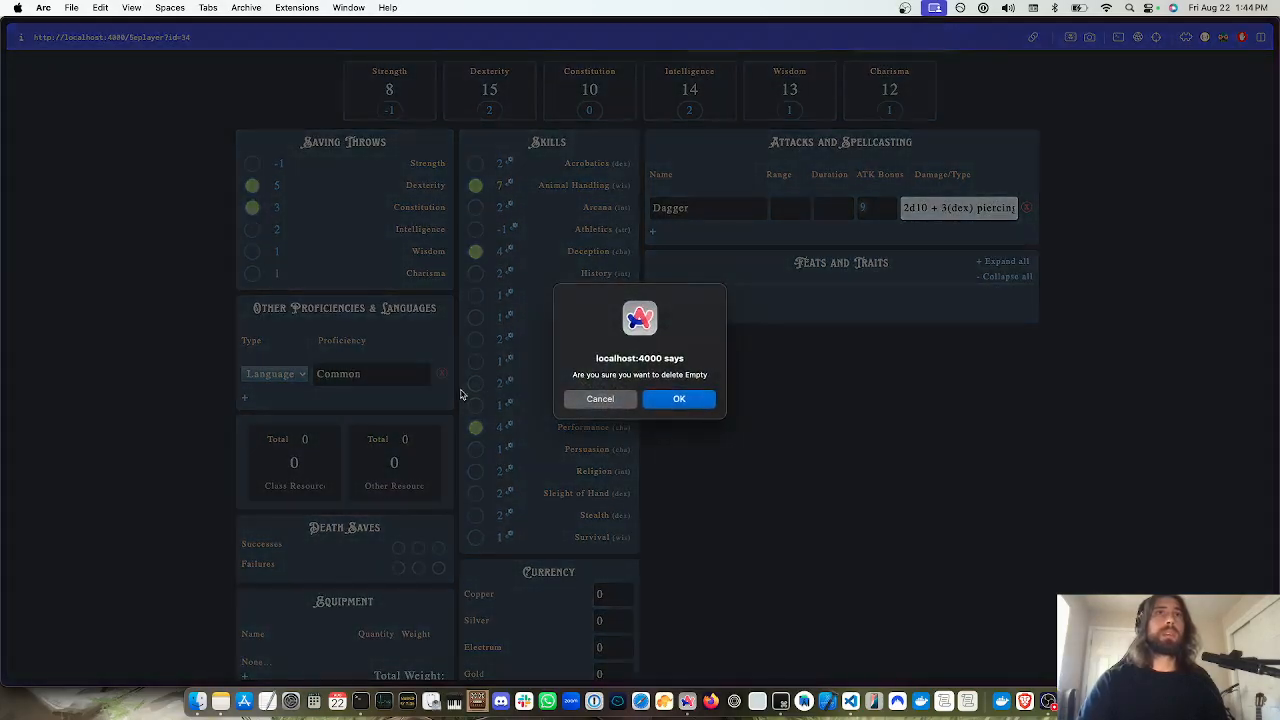
pyautogui.click(680, 399)
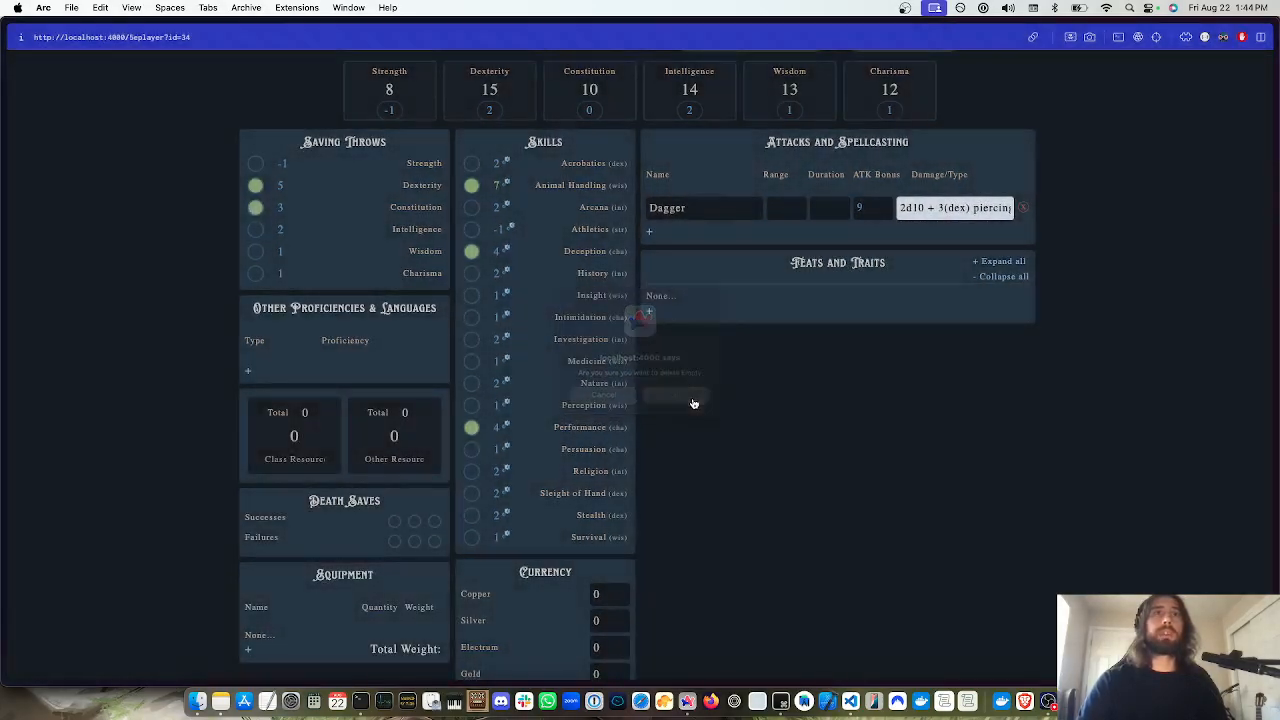
# Fill the empty row in Other Proficiencies & Languages with type Language and proficiency Common
pyautogui.click(339, 370)
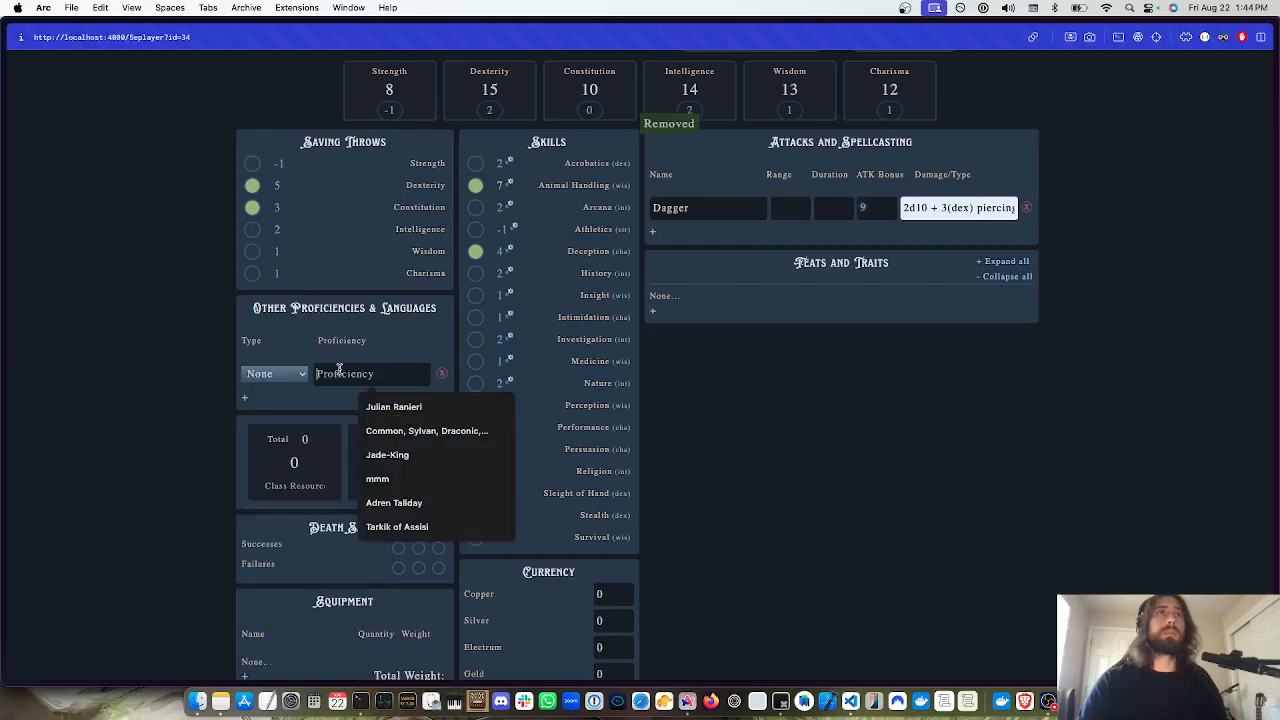
pyautogui.click(288, 375)
pyautogui.click(295, 394)
pyautogui.click(333, 377)
pyautogui.write('Common')
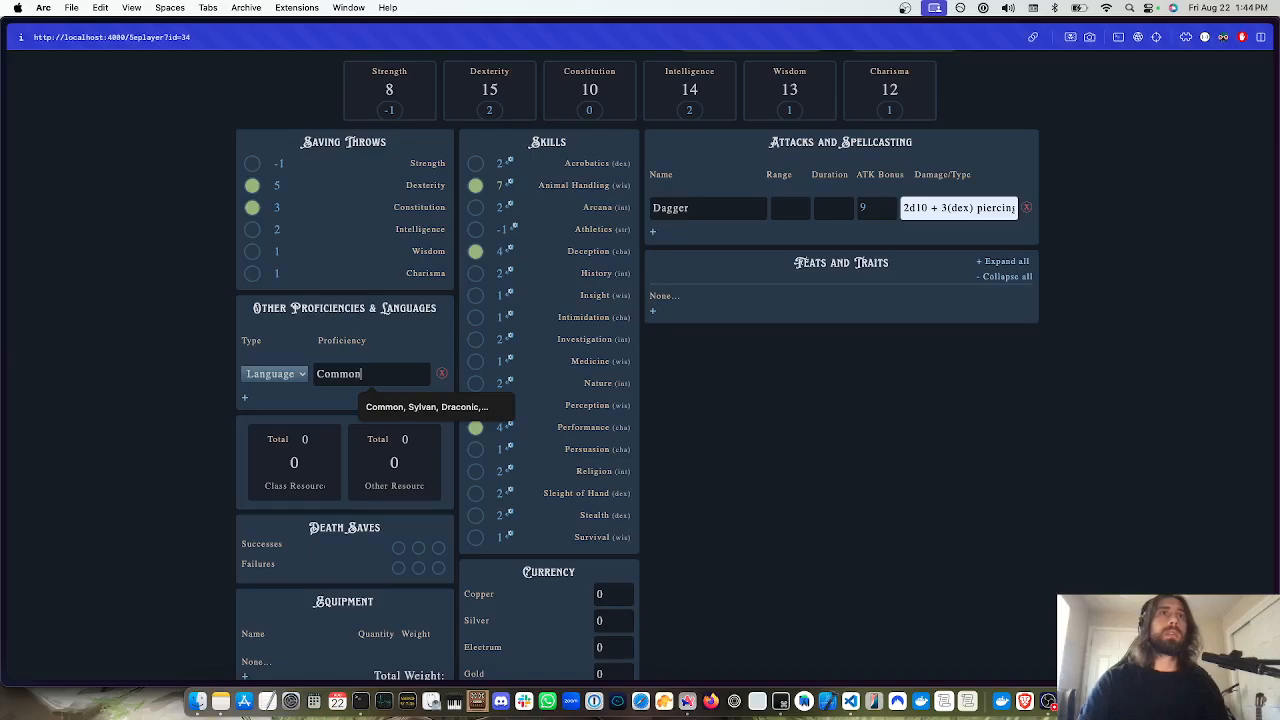
pyautogui.click(300, 410)
# Try marking the first death save success and the first death save failure
pyautogui.scroll(-3, 300, 410)
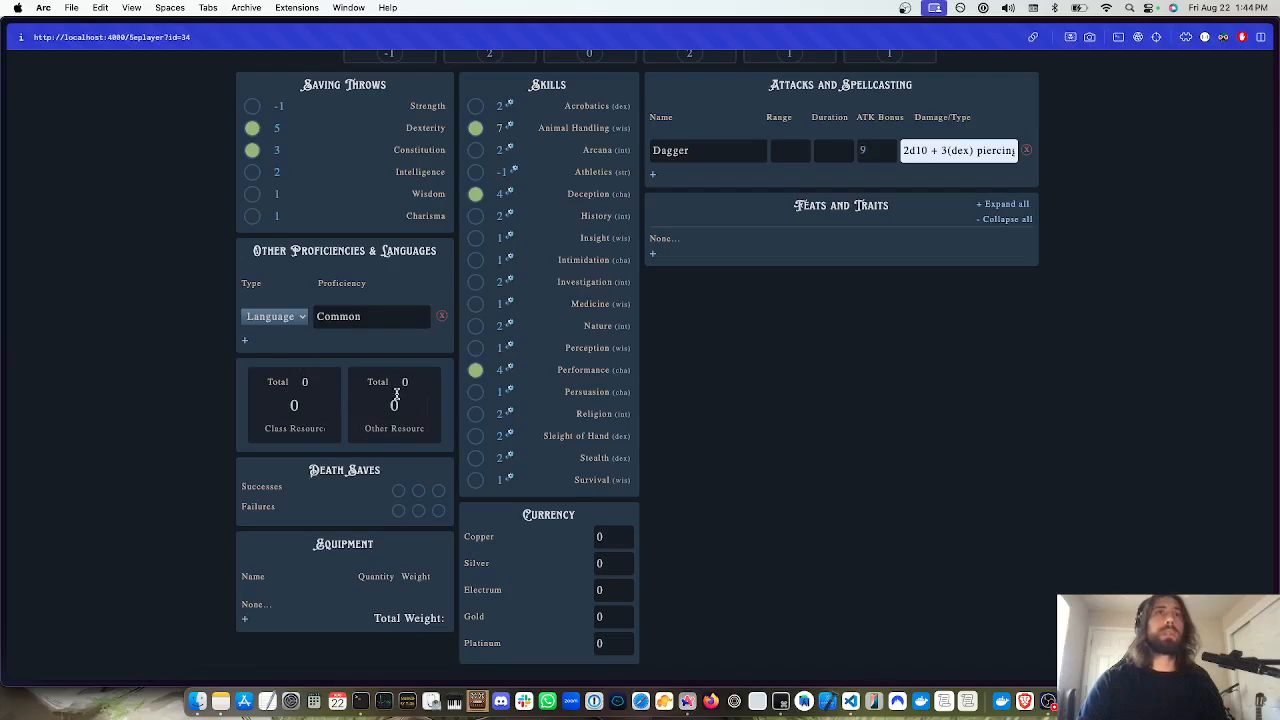
pyautogui.click(400, 492)
pyautogui.click(399, 512)
# Add two equipment items and choose Greatclub from the suggested weapons for the first one
pyautogui.click(244, 619)
pyautogui.click(238, 633)
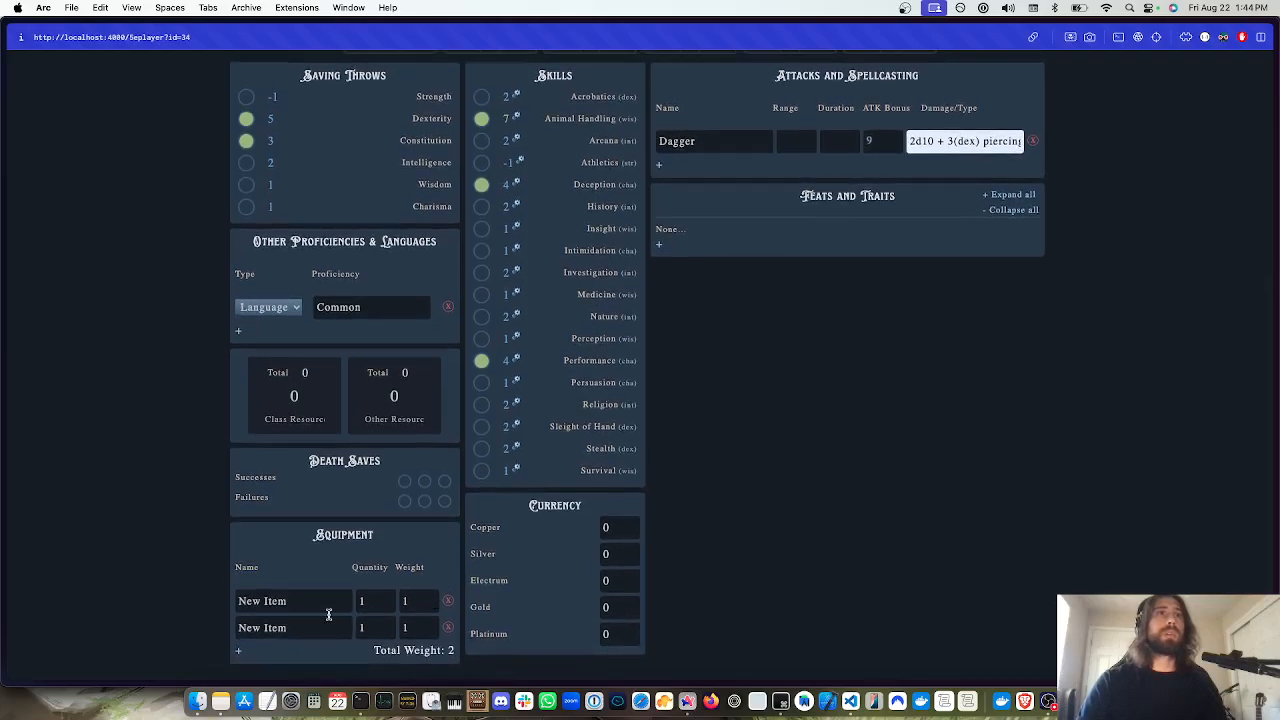
pyautogui.tripleClick(262, 608)
pyautogui.press('BackSpace')
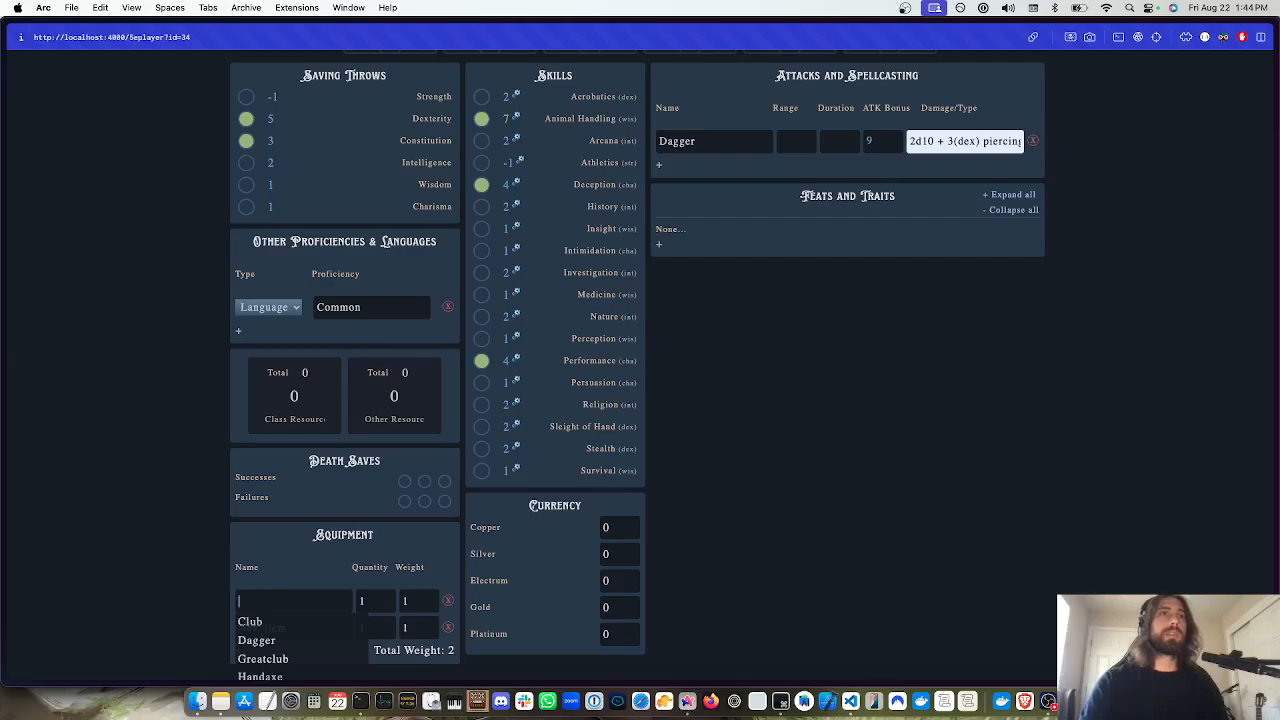
pyautogui.scroll(-1, 252, 562)
pyautogui.click(254, 560)
pyautogui.scroll(-5, 289, 617)
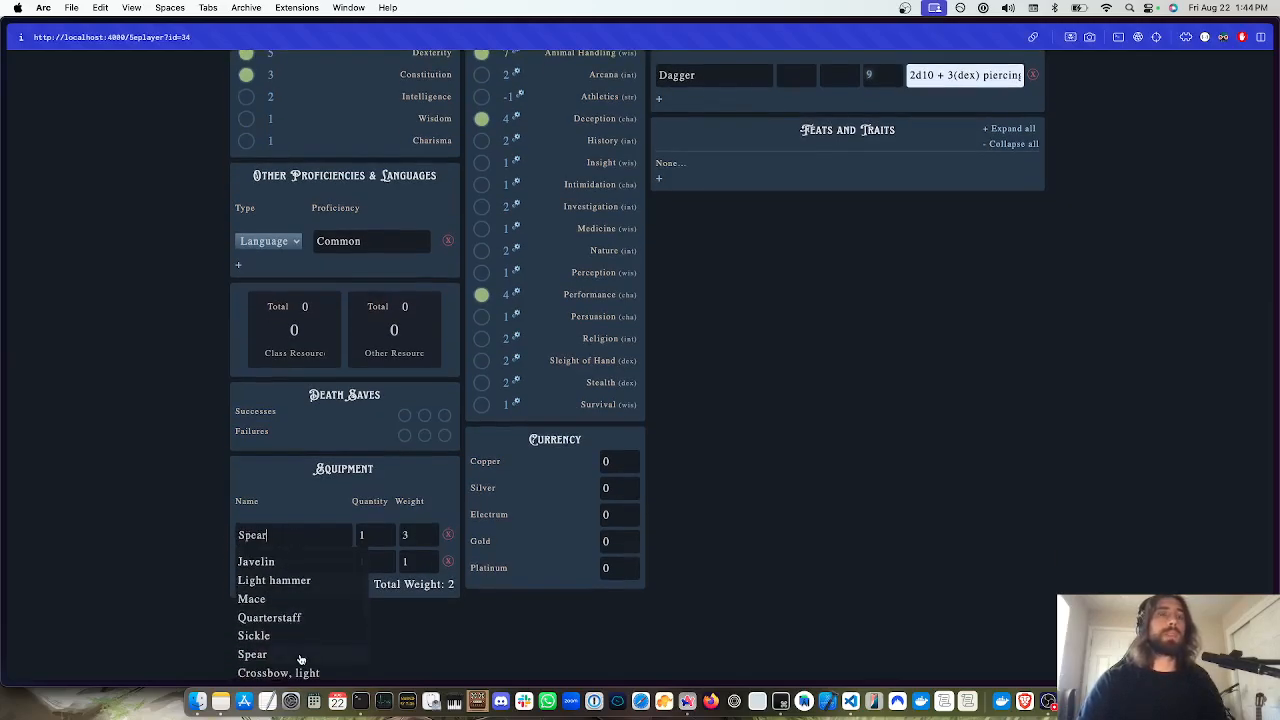
pyautogui.scroll(5, 300, 640)
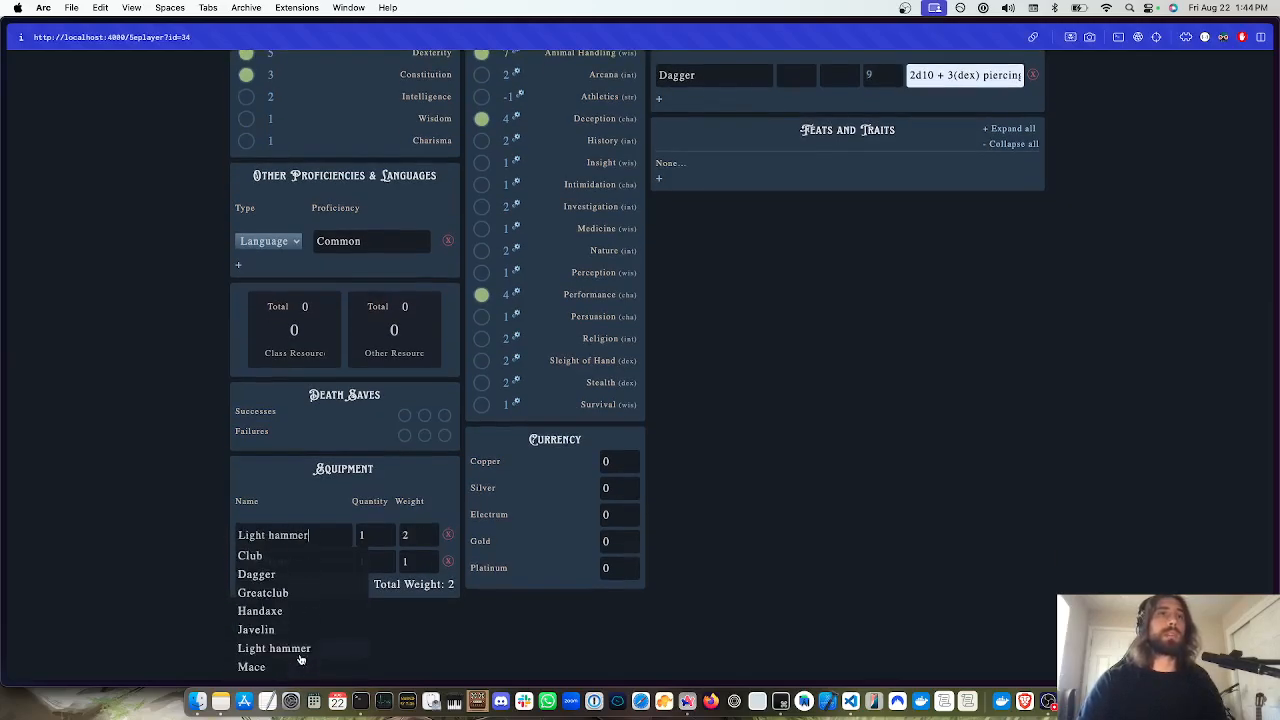
pyautogui.click(288, 592)
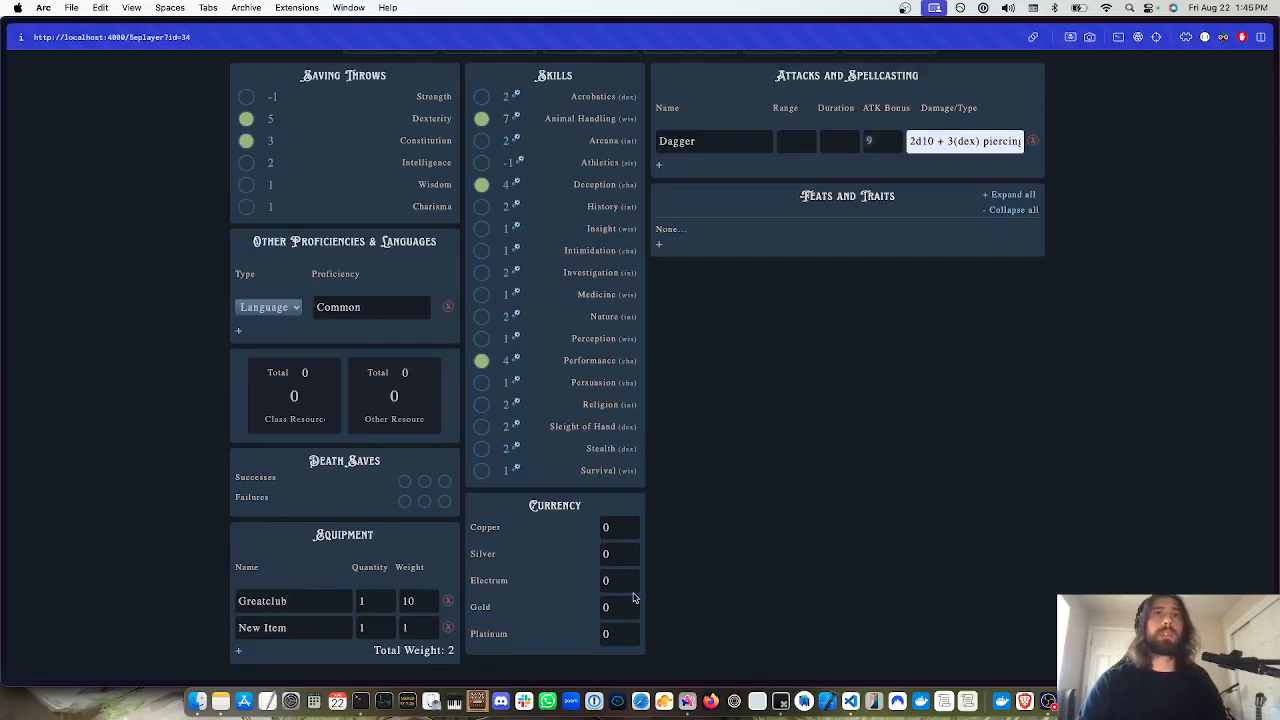
pyautogui.scroll(3, 808, 451)
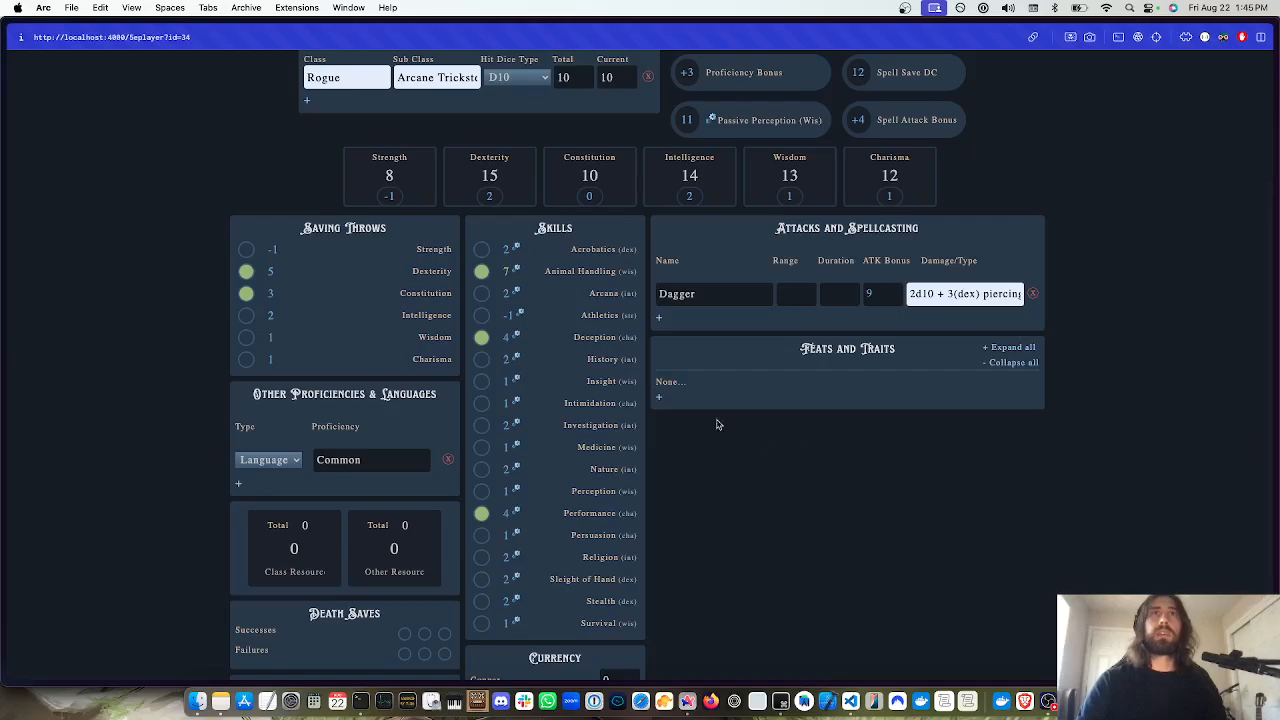
# Add an entry to Feats and Traits and choose Unarmored Defense from the suggestions, keeping its type as Class
pyautogui.click(659, 397)
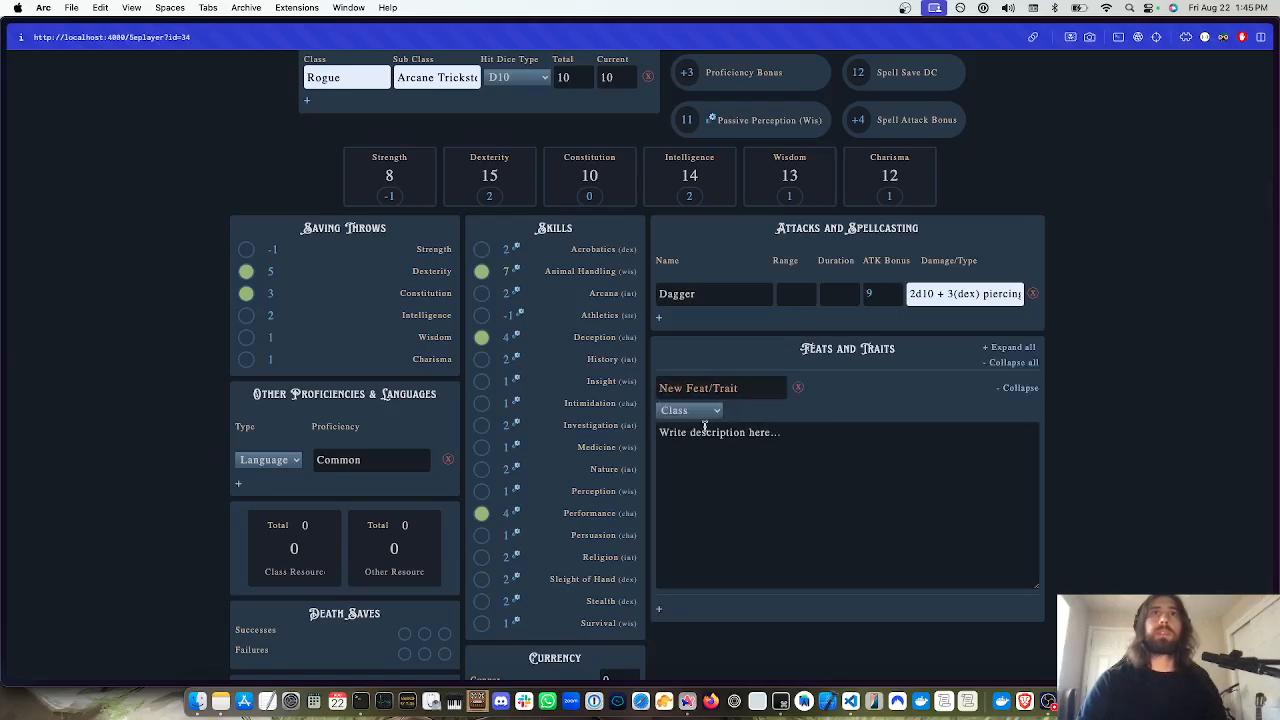
pyautogui.click(761, 394)
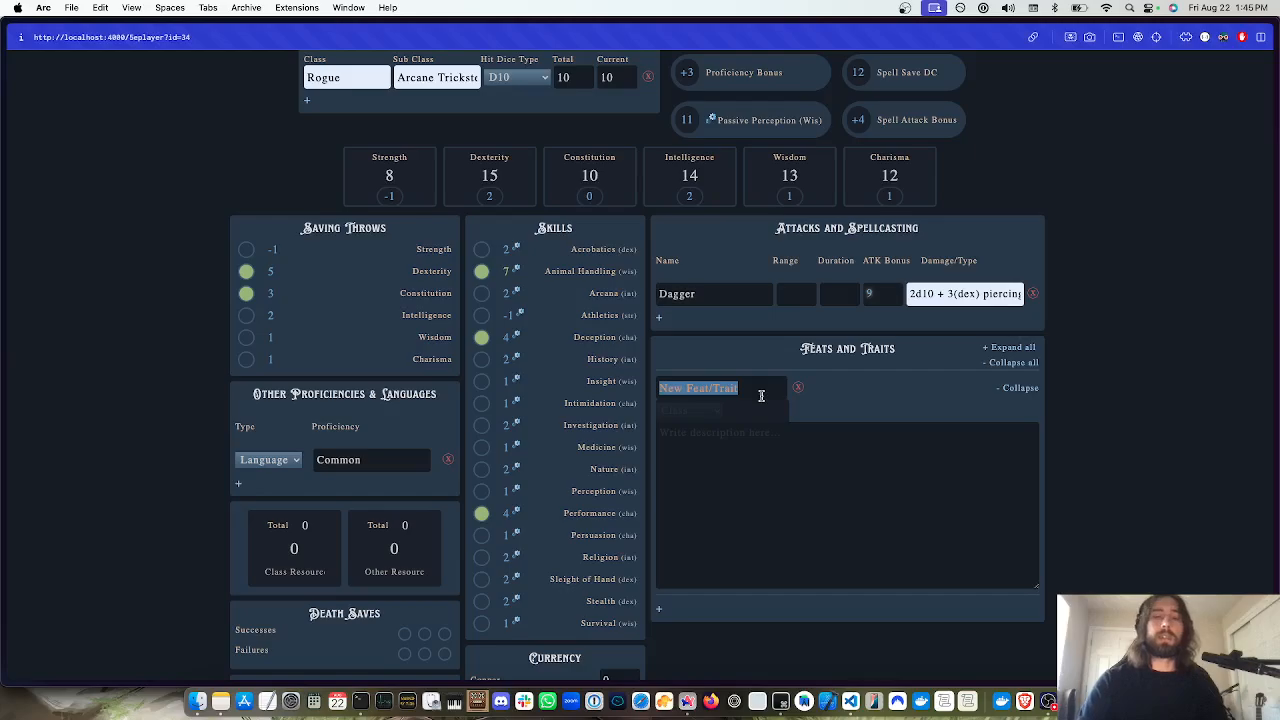
pyautogui.write('se')
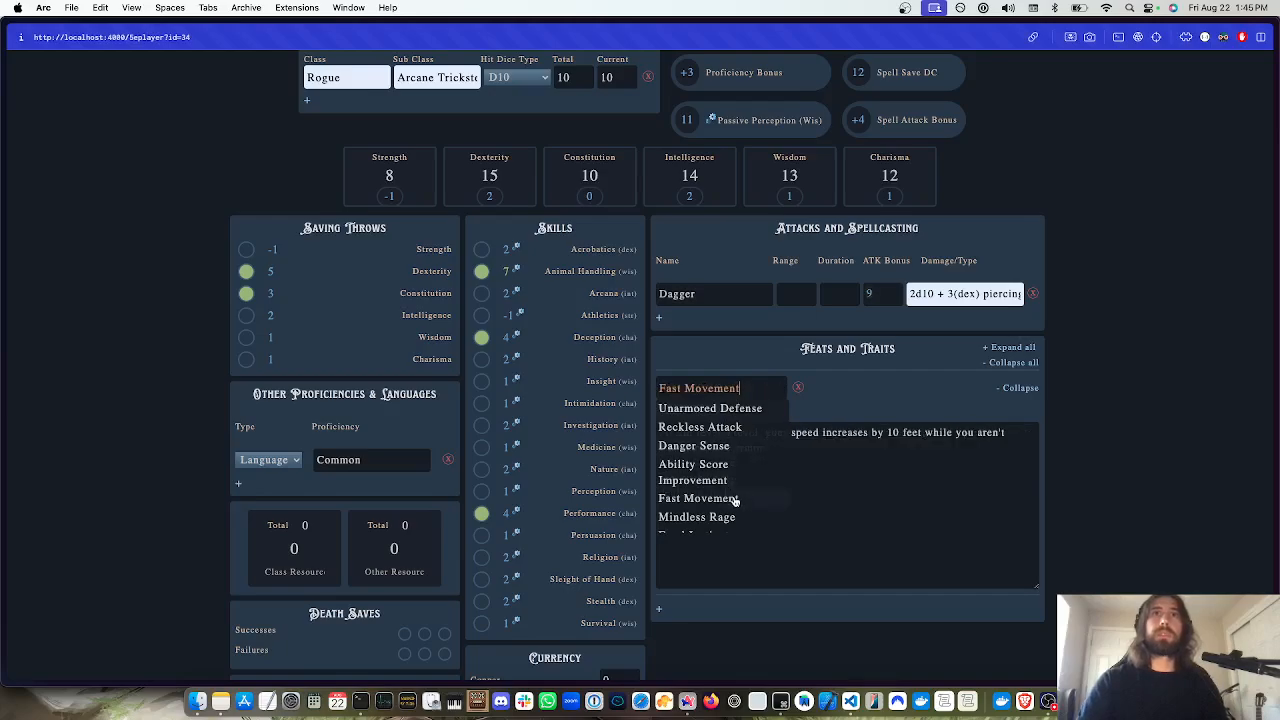
pyautogui.click(714, 409)
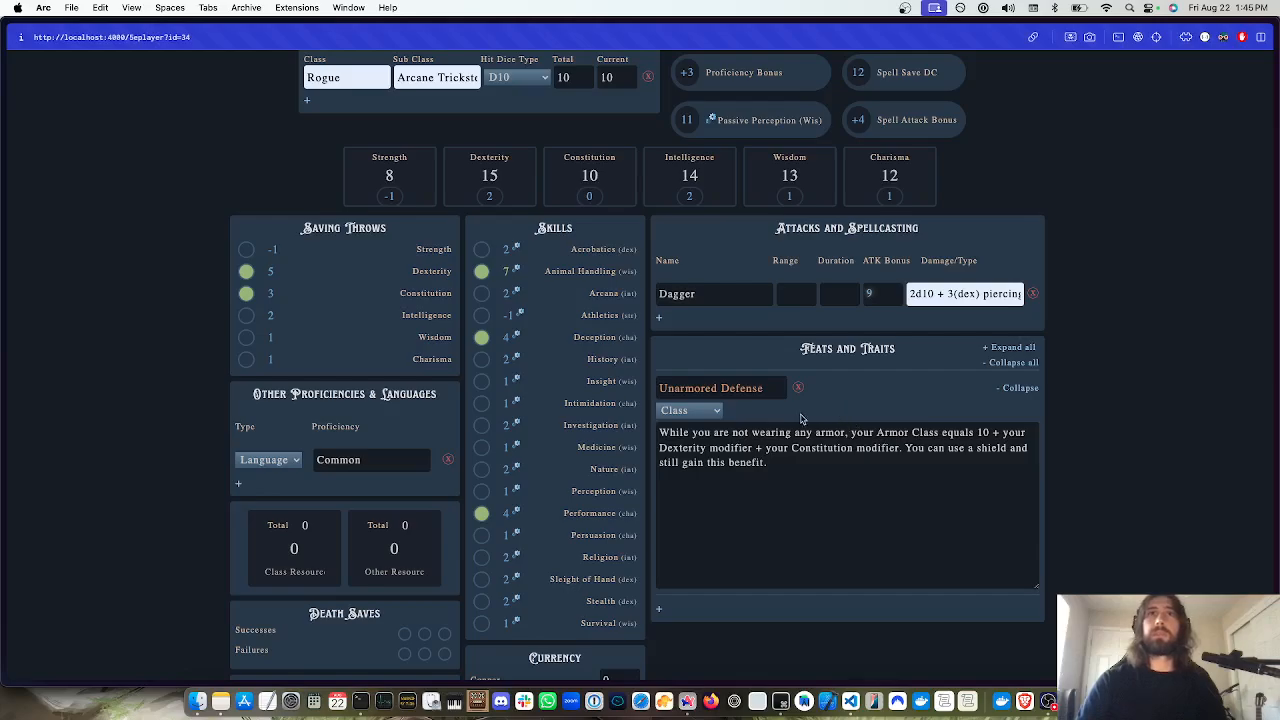
pyautogui.click(706, 413)
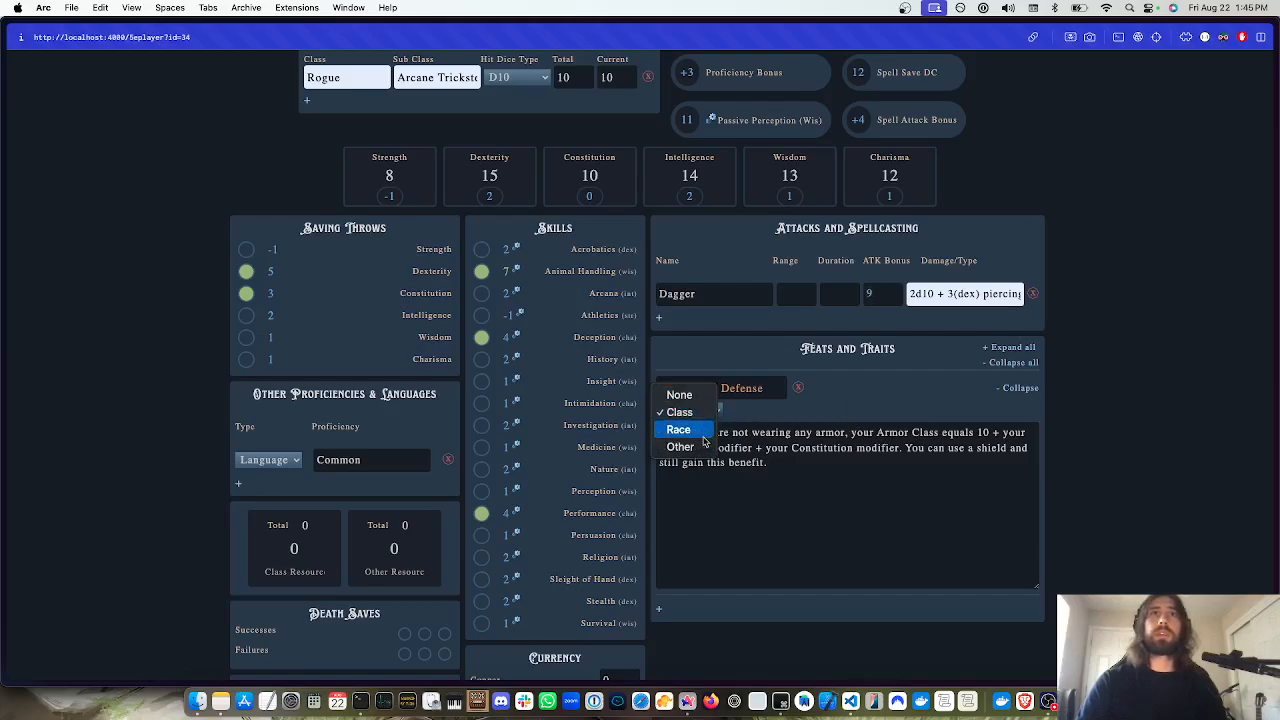
pyautogui.click(798, 415)
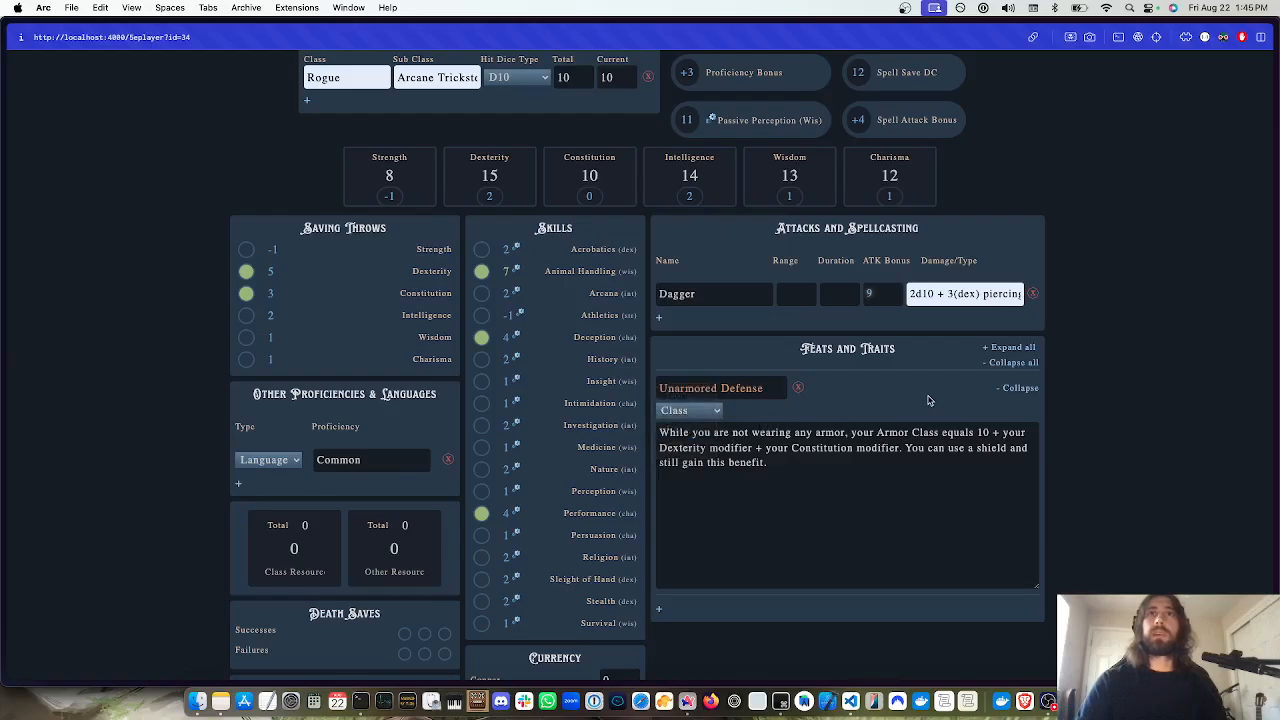
# Open the character's Background page and look through its appearance, backstory, allies and personality fields
pyautogui.scroll(-2, 657, 424)
pyautogui.scroll(4, 697, 397)
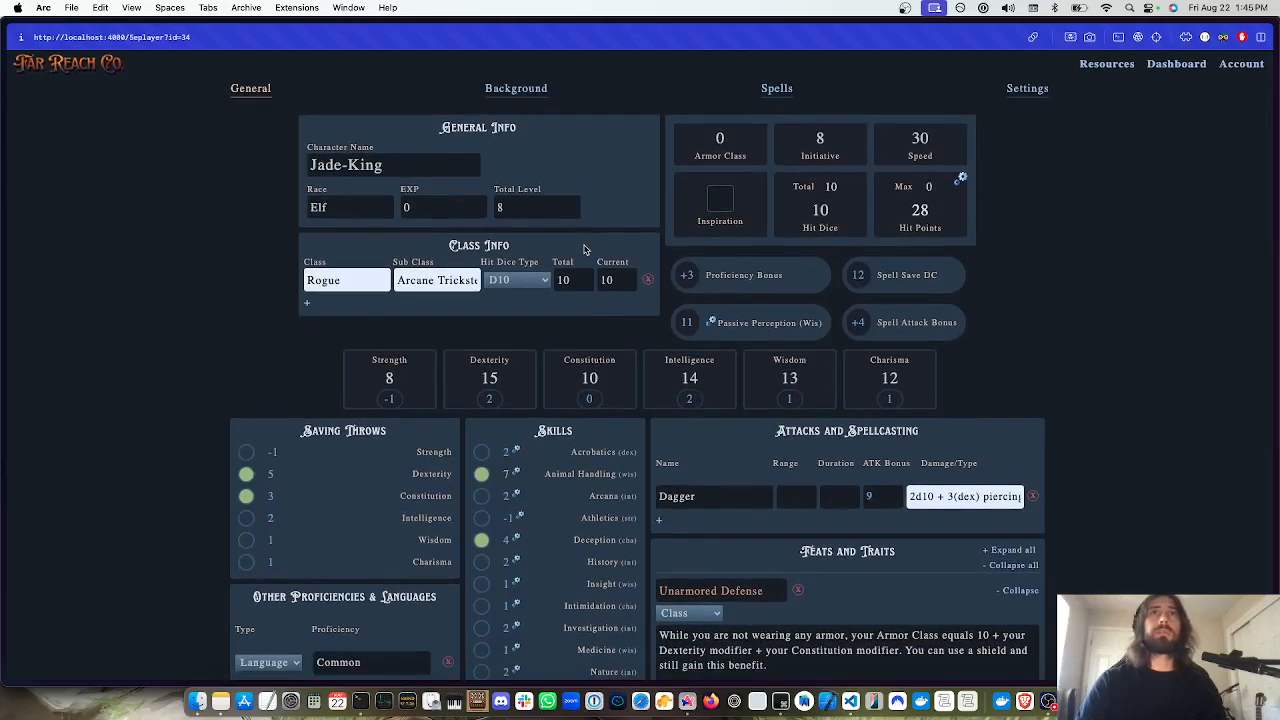
pyautogui.click(516, 90)
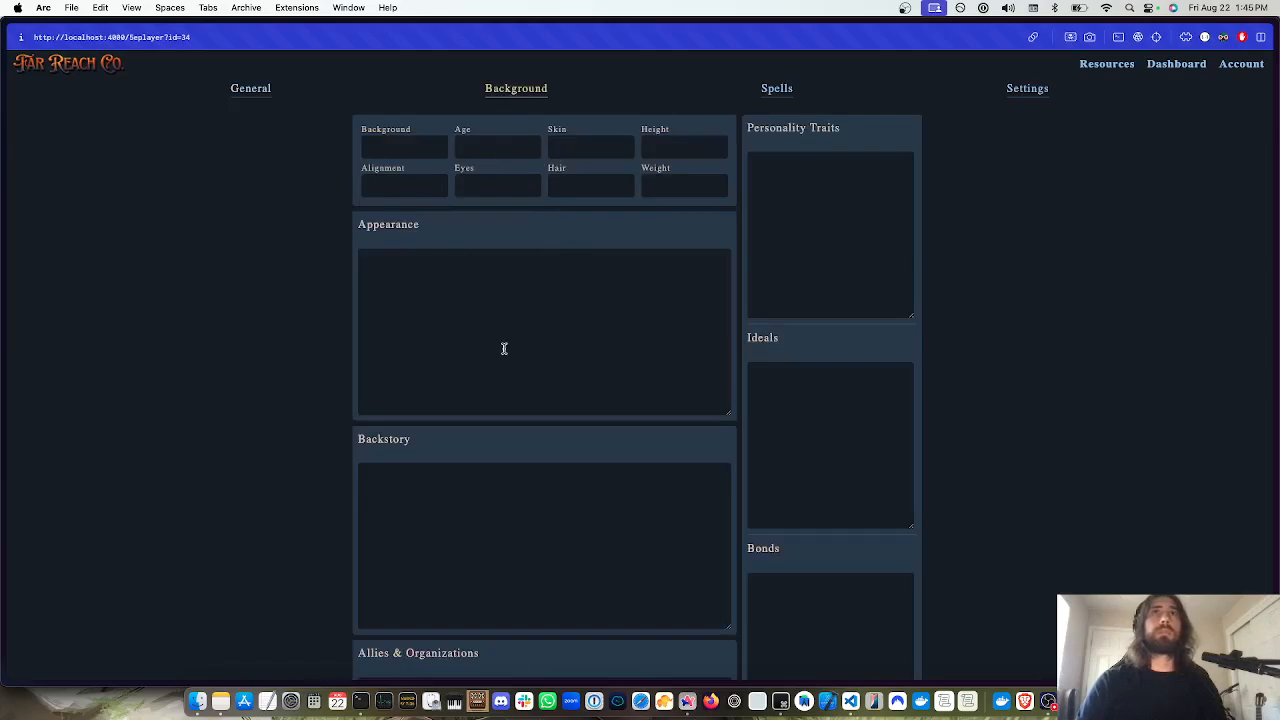
pyautogui.scroll(-5, 544, 405)
pyautogui.scroll(3, 544, 405)
pyautogui.scroll(-3, 544, 405)
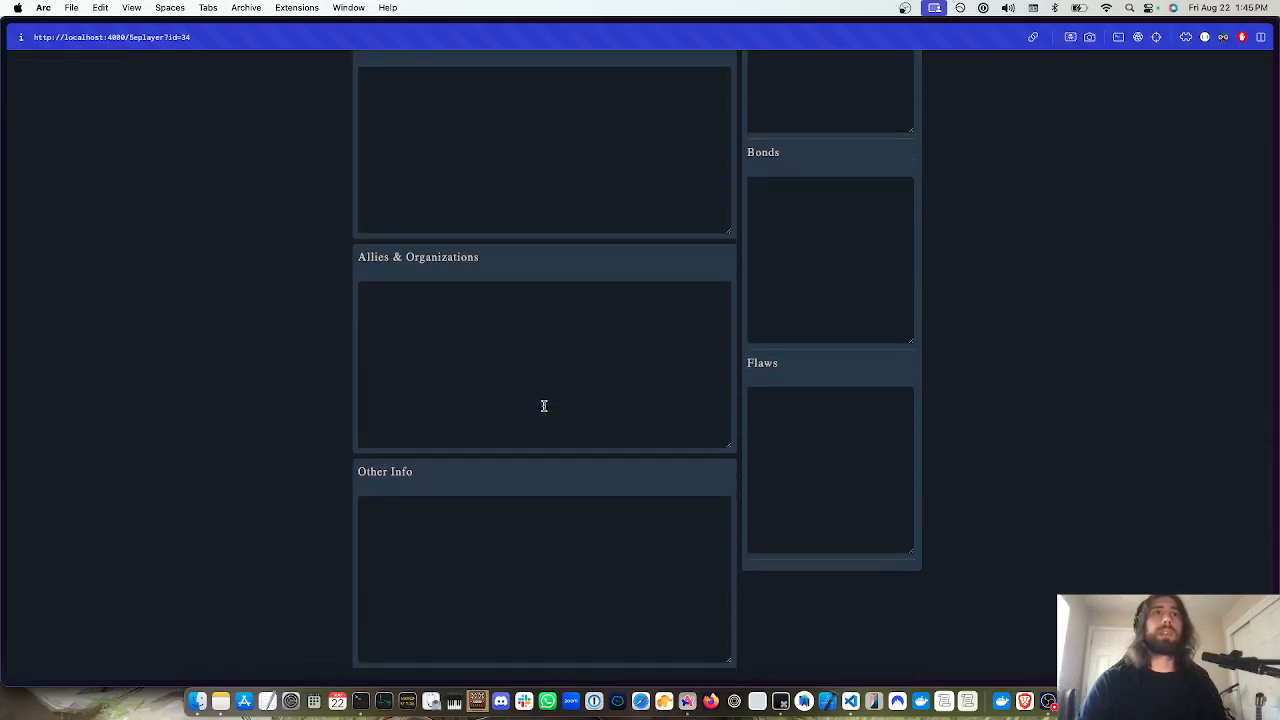
pyautogui.scroll(5, 543, 403)
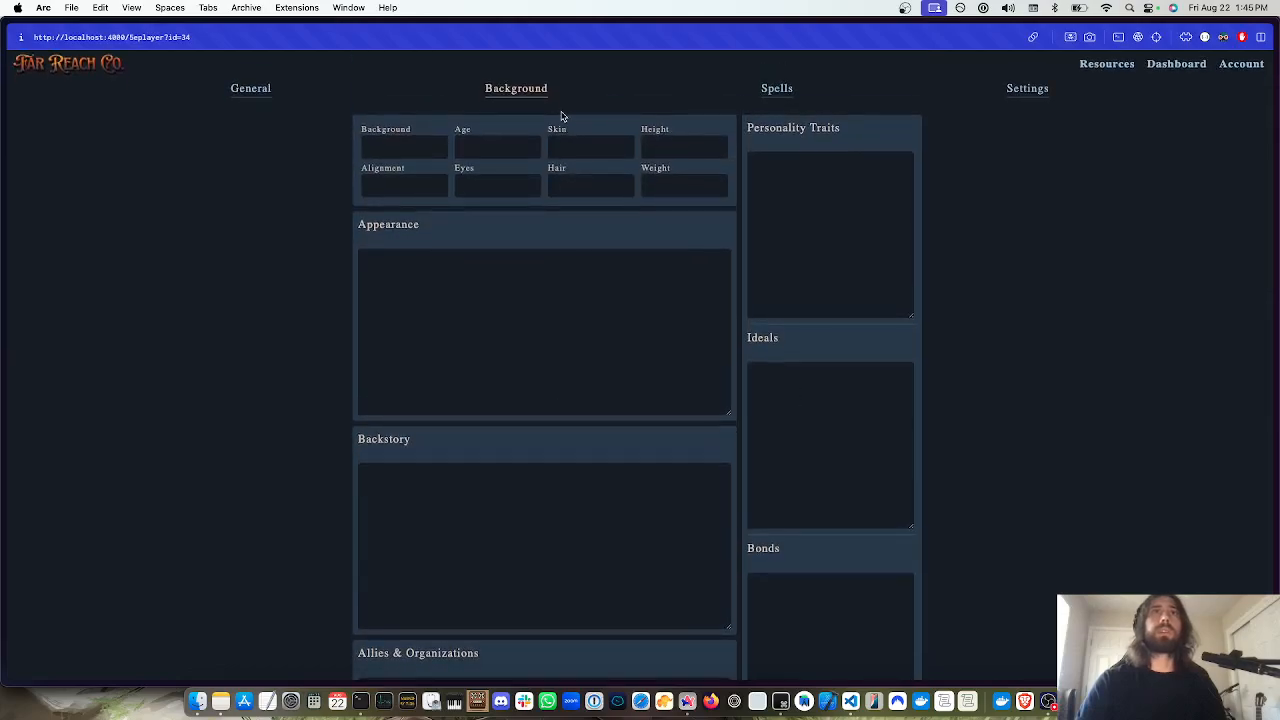
# Open the character's Spells page and set the spell casting ability to intelligence
pyautogui.click(776, 89)
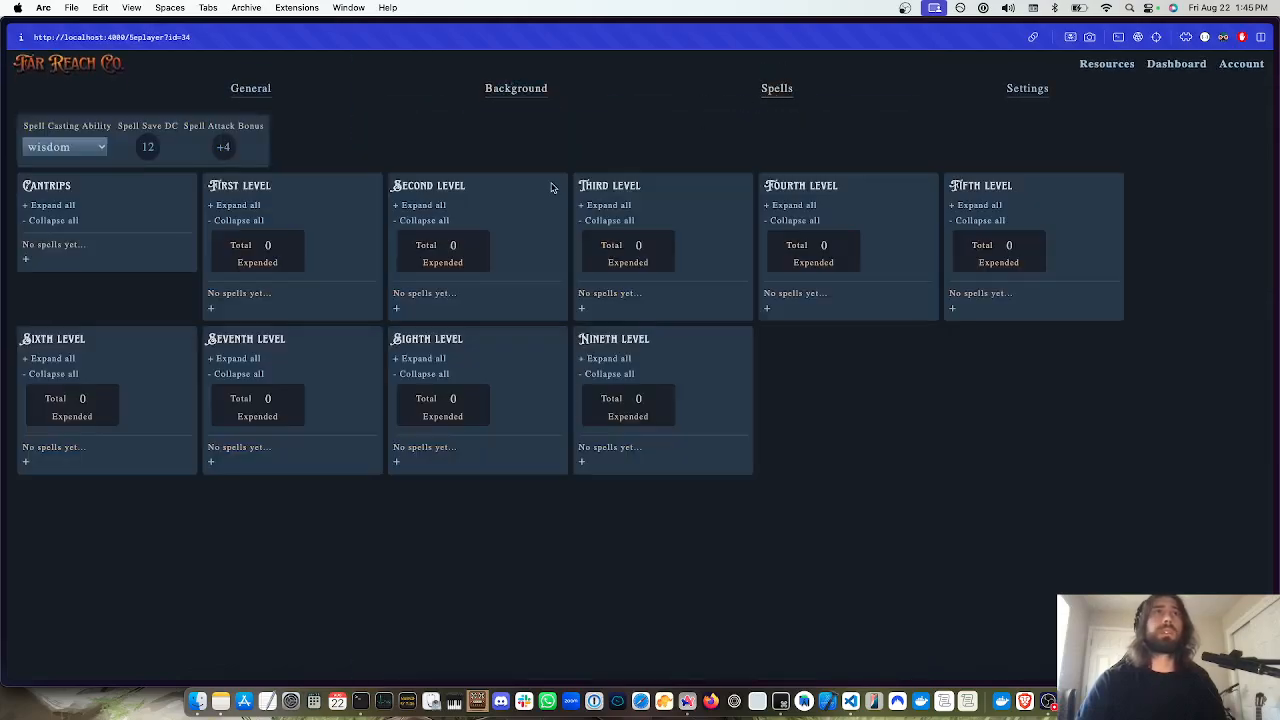
pyautogui.click(90, 158)
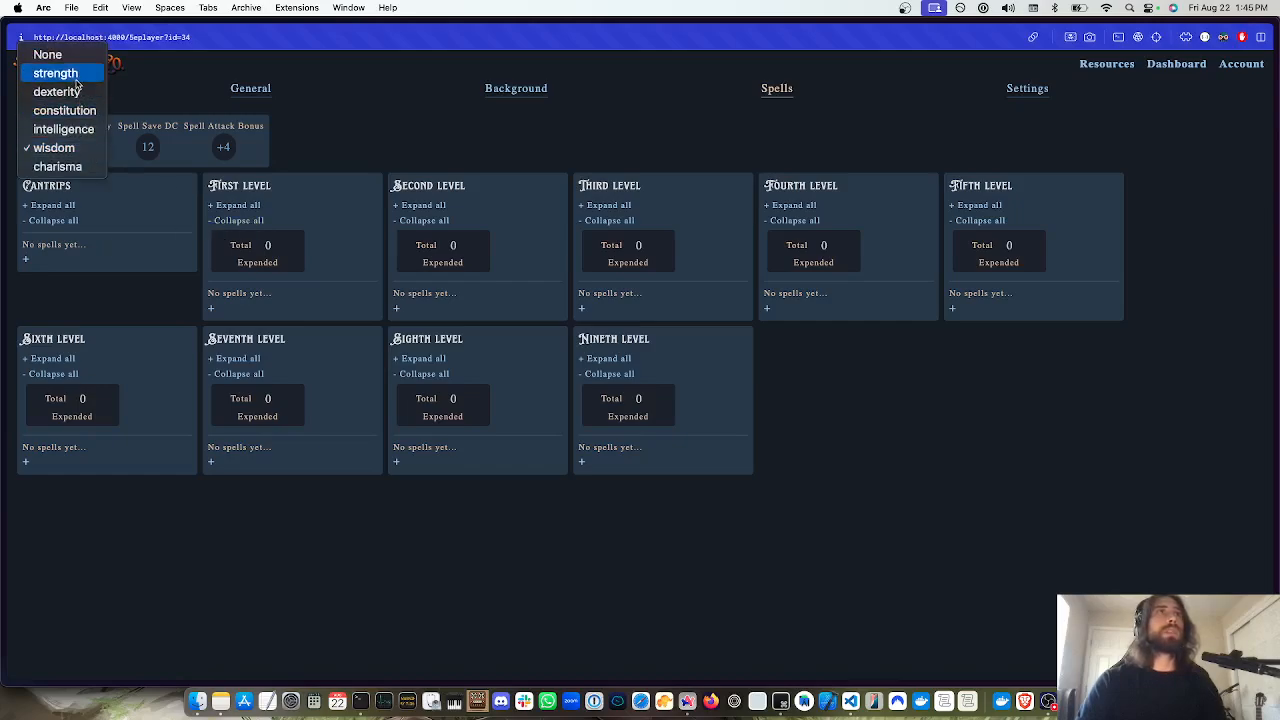
pyautogui.click(190, 127)
pyautogui.click(72, 148)
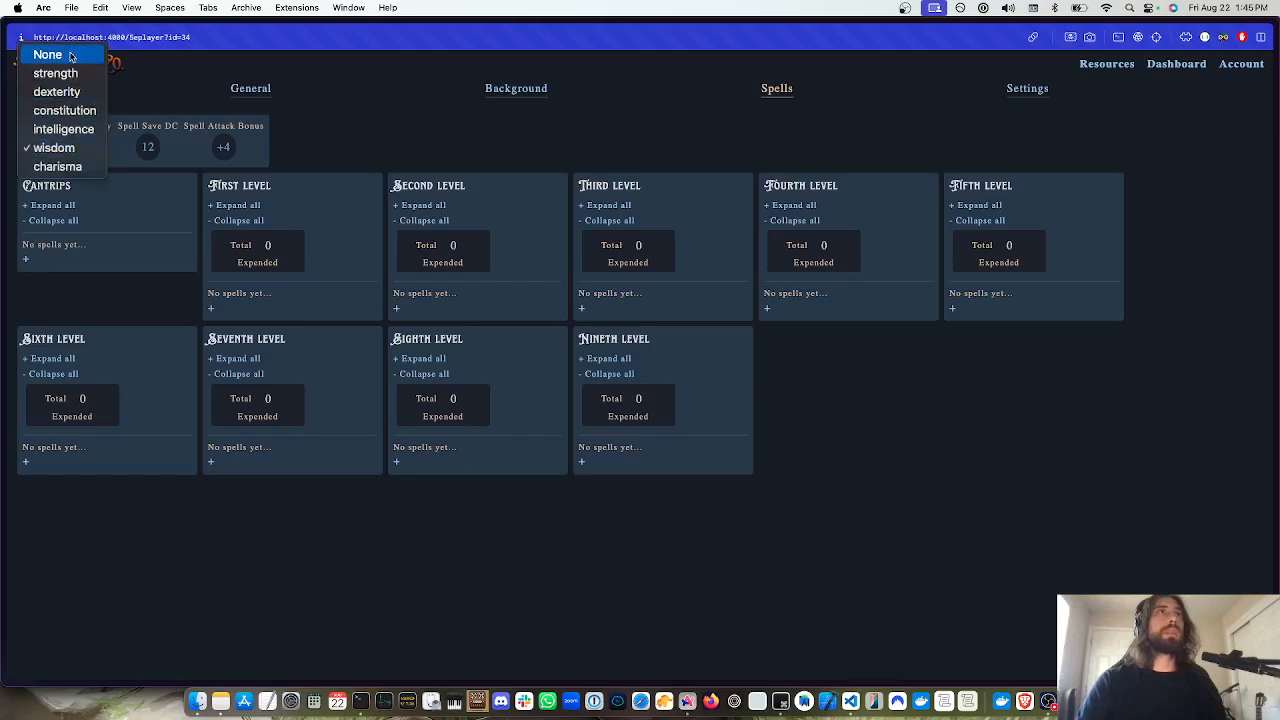
pyautogui.click(88, 130)
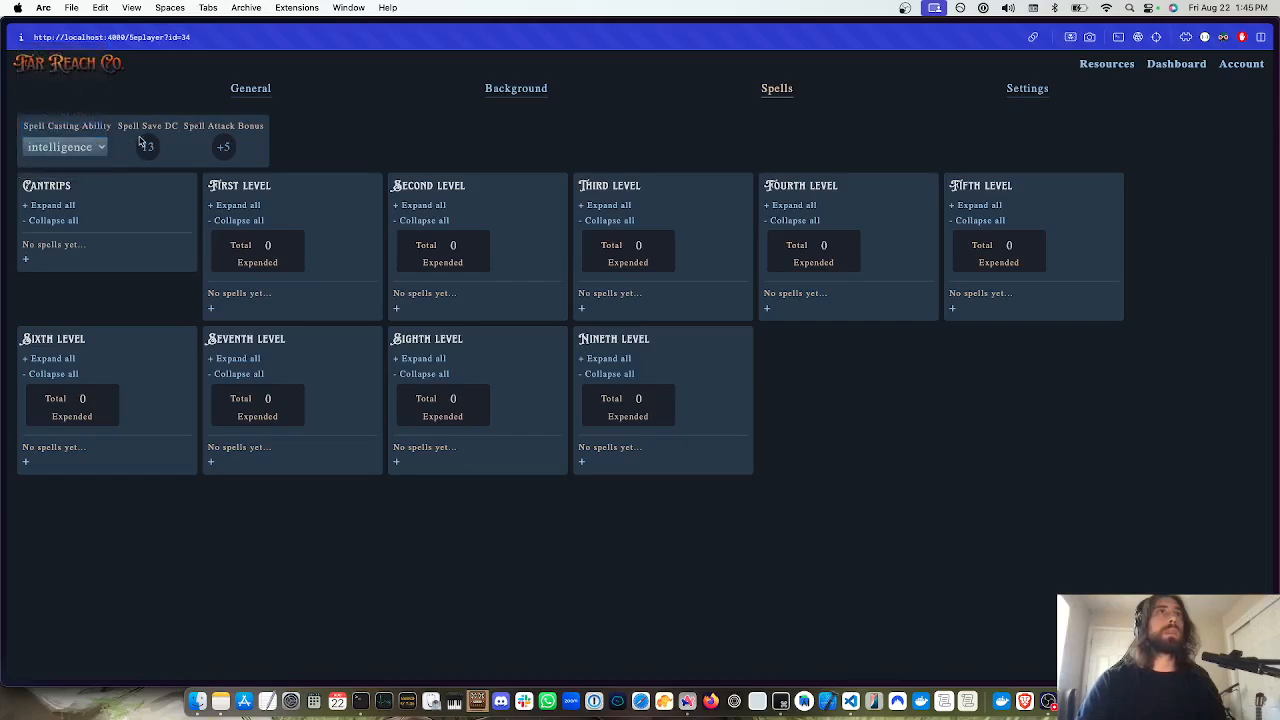
# Try dexterity as the spell casting ability and set it back to wisdom
pyautogui.click(64, 147)
pyautogui.click(60, 109)
pyautogui.click(78, 155)
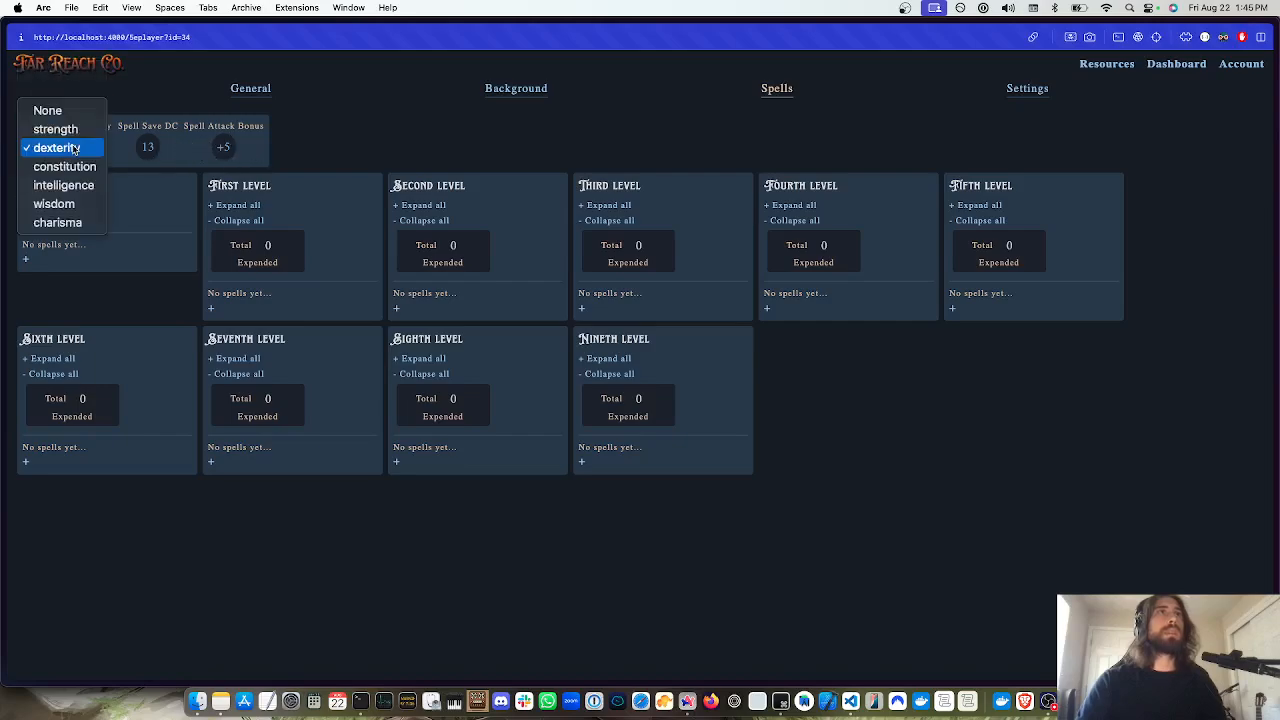
pyautogui.click(72, 148)
pyautogui.click(72, 148)
pyautogui.click(58, 204)
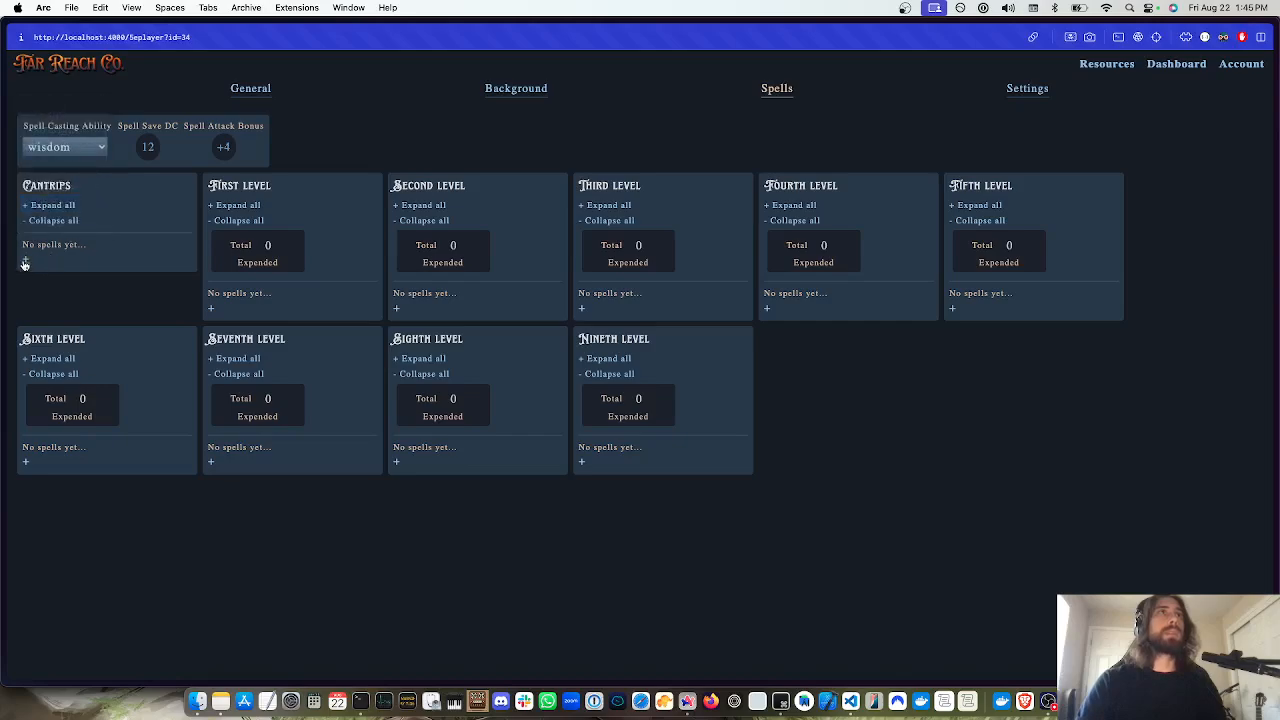
# Add a cantrip, search its name for "mag" and choose Detect Magic to fill in its details
pyautogui.click(25, 260)
pyautogui.tripleClick(64, 253)
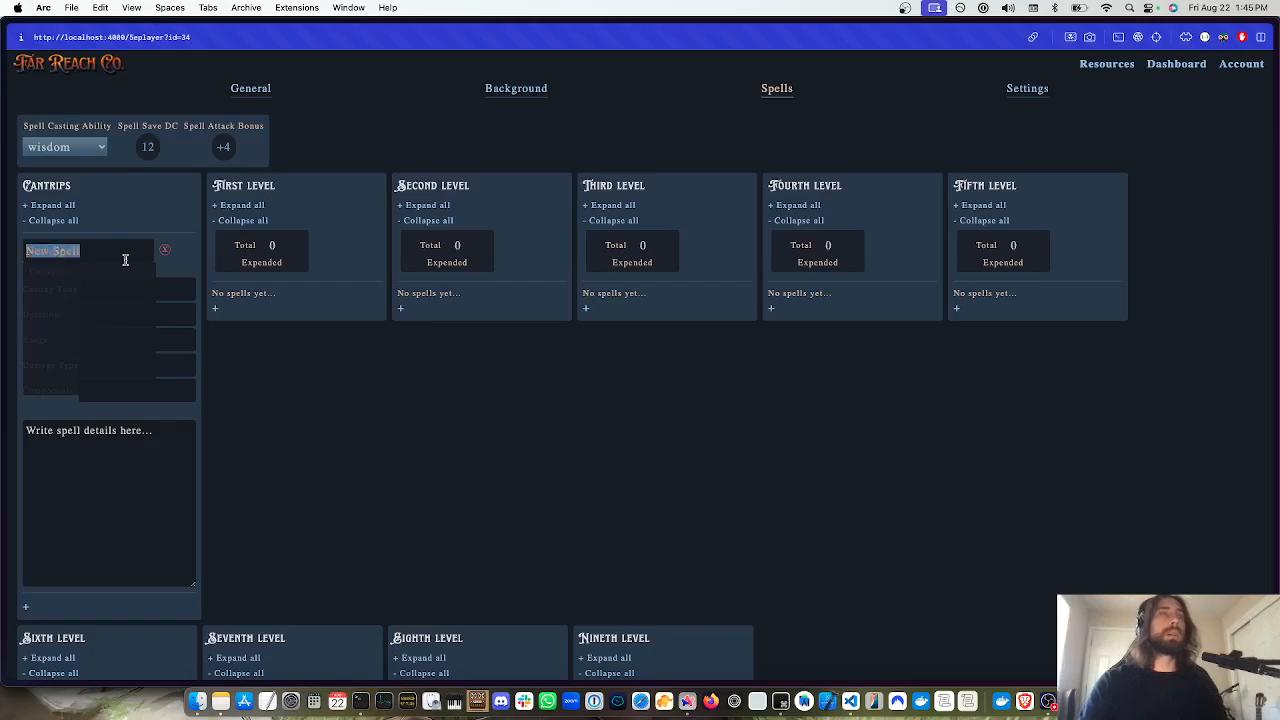
pyautogui.write('mag')
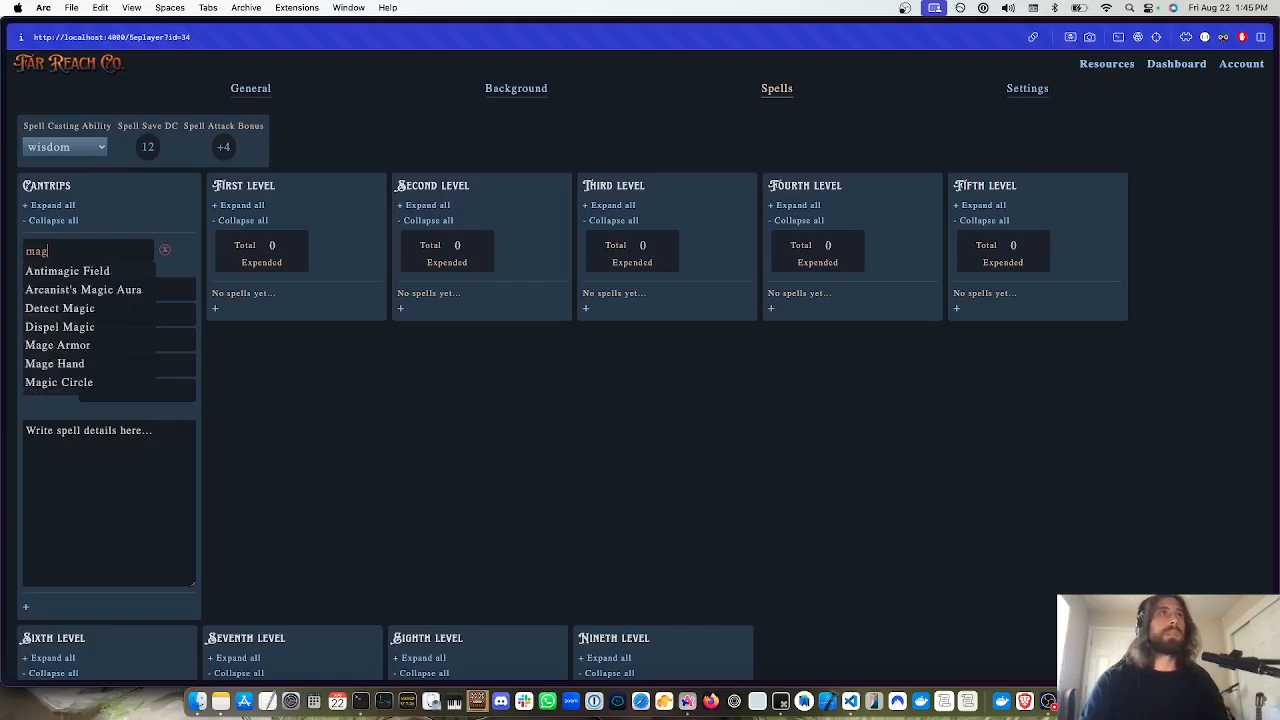
pyautogui.click(100, 309)
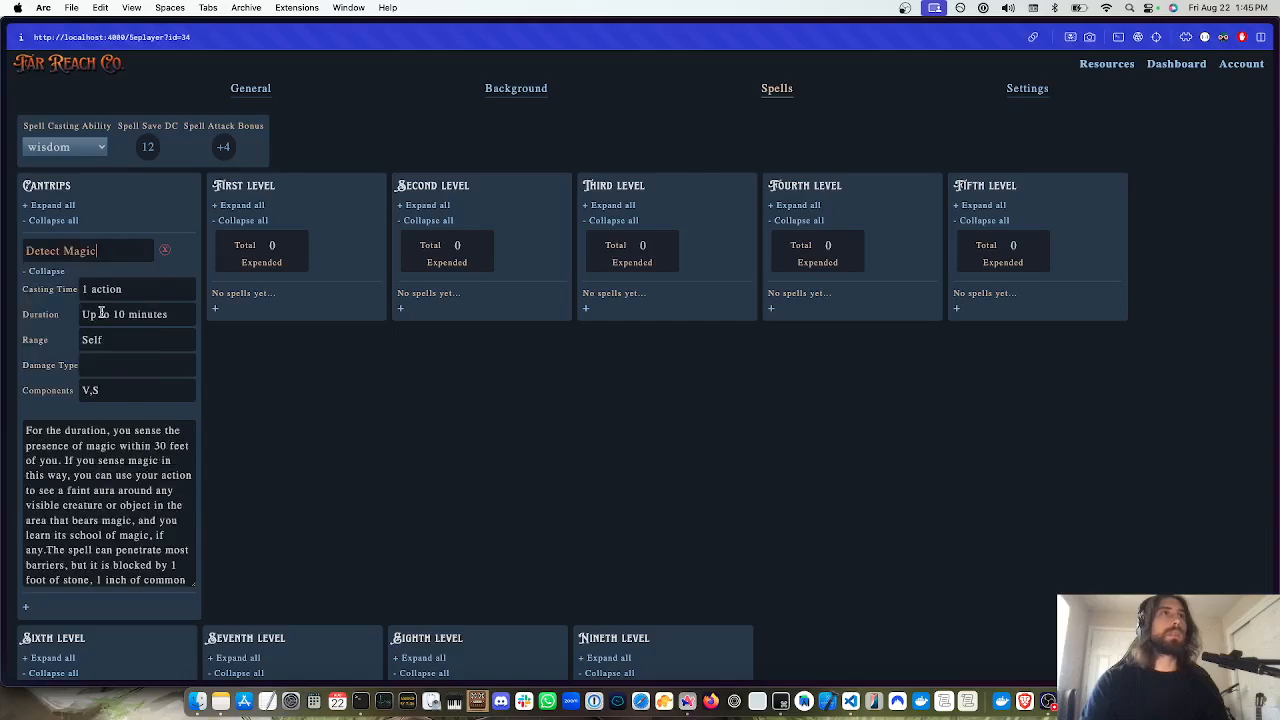
pyautogui.scroll(-3, 117, 271)
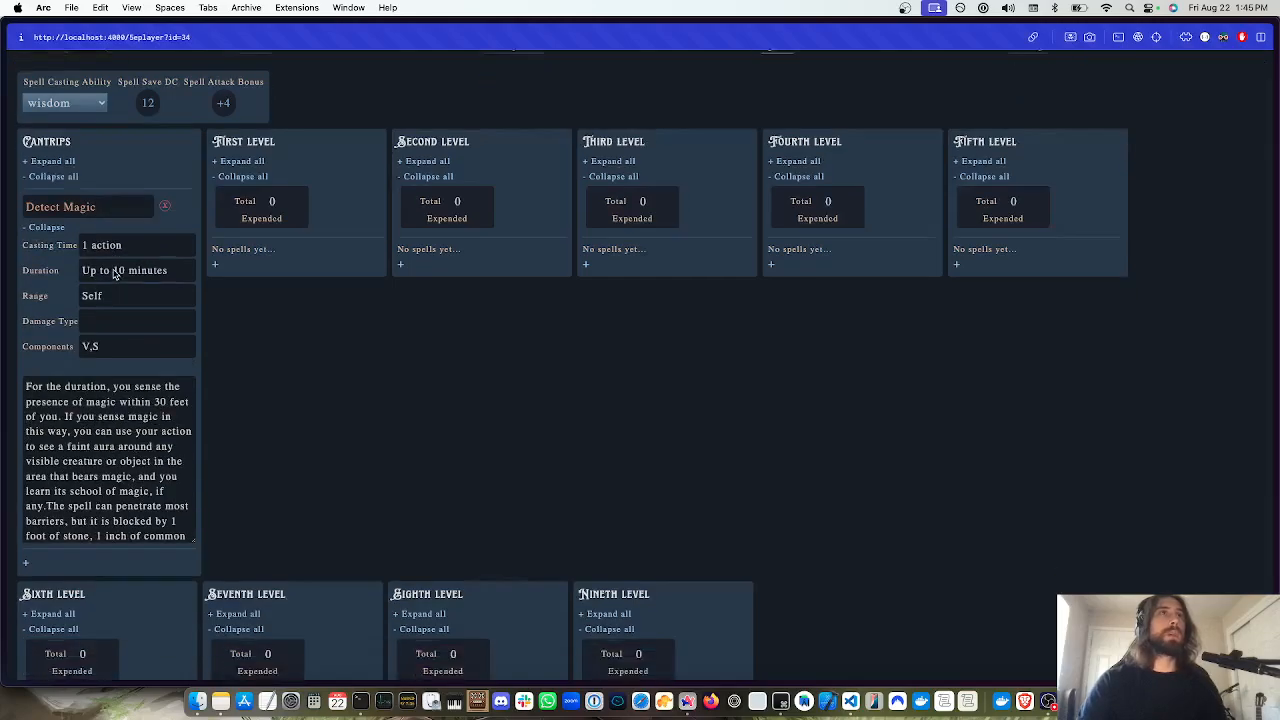
pyautogui.scroll(2, 112, 266)
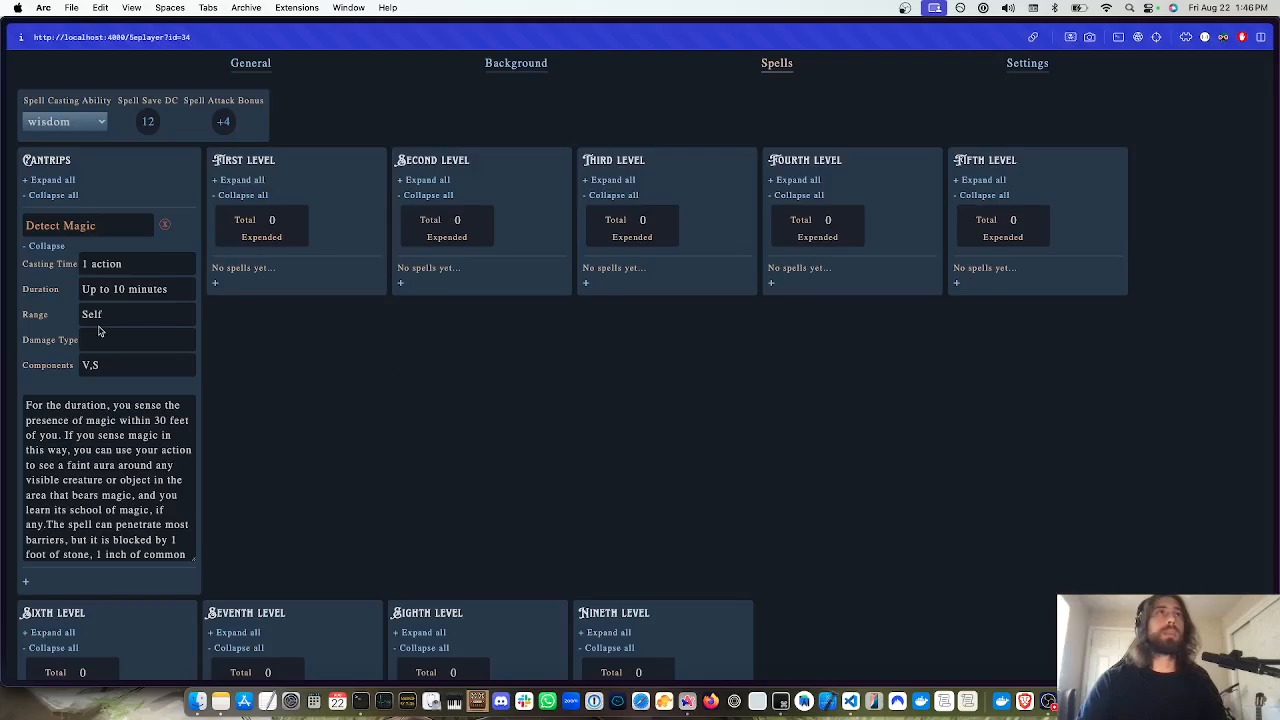
# Add a second blank cantrip below Detect Magic and delete it again, confirming the removal
pyautogui.click(26, 584)
pyautogui.scroll(-5, 70, 500)
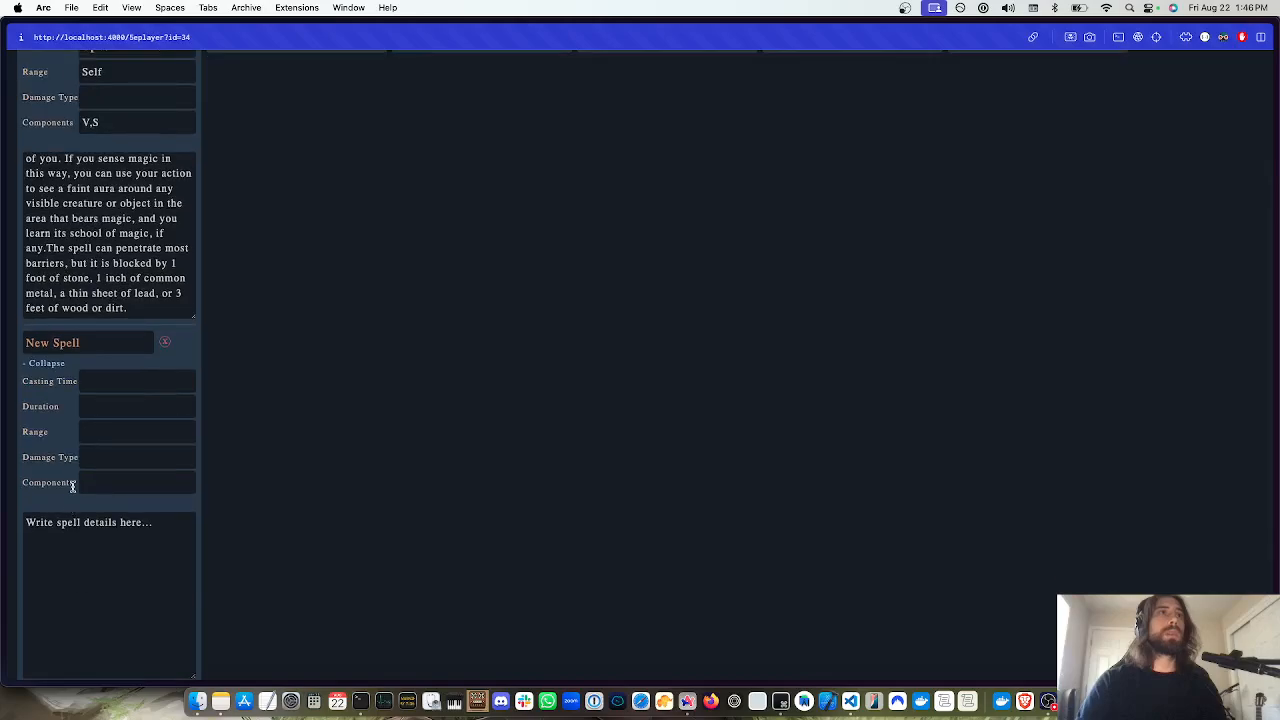
pyautogui.scroll(-3, 72, 487)
pyautogui.tripleClick(66, 180)
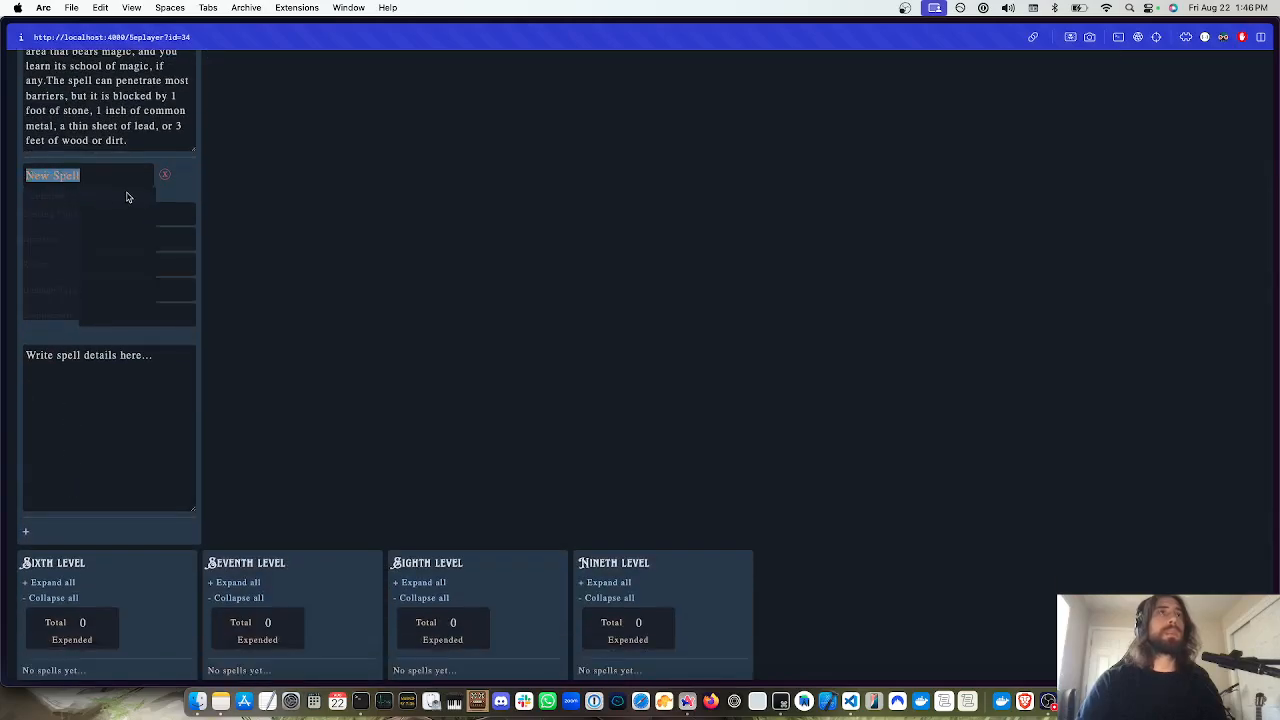
pyautogui.click(230, 226)
pyautogui.click(164, 175)
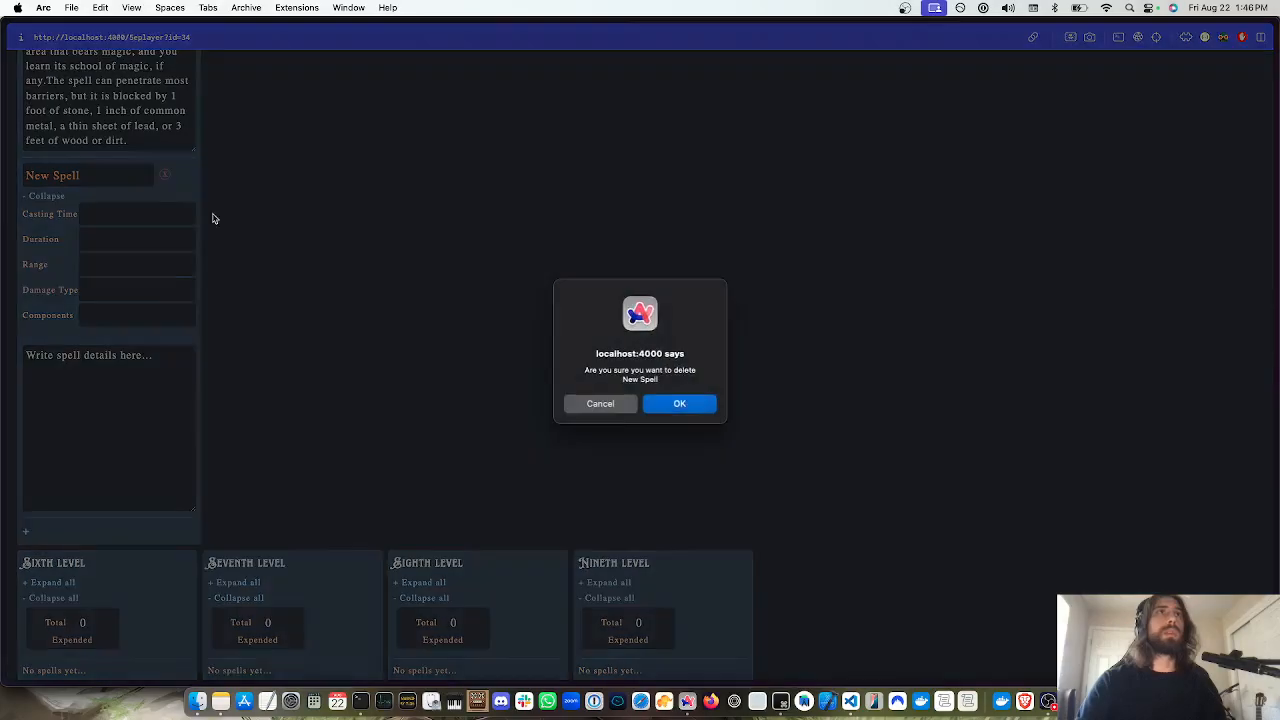
pyautogui.click(679, 404)
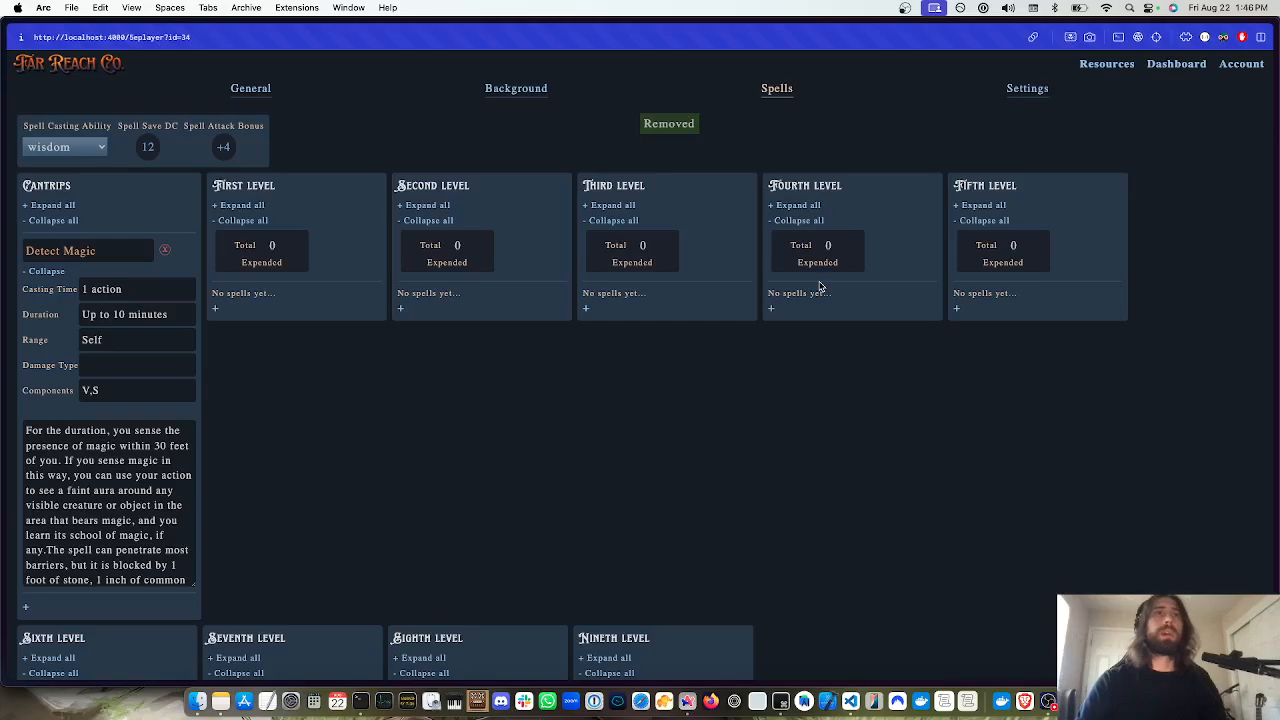
# Collapse all cantrips, and in the sheet's settings create an invite link and copy it
pyautogui.click(50, 221)
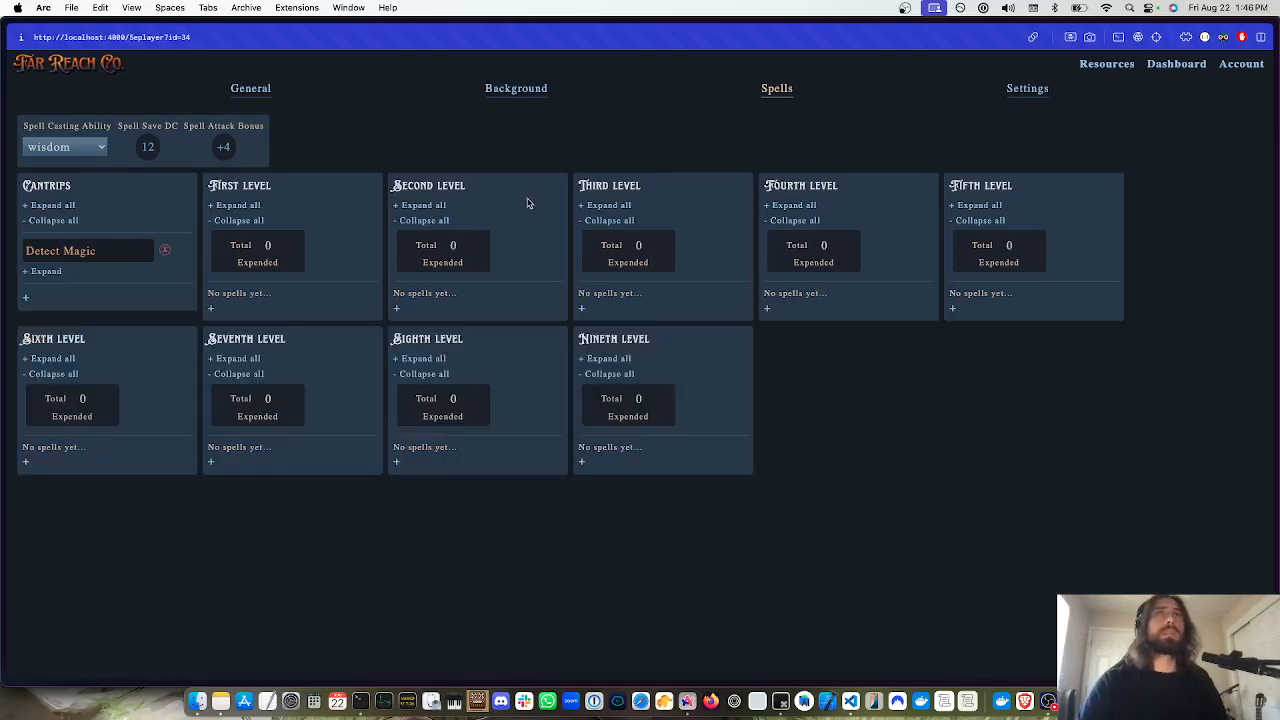
pyautogui.click(1028, 92)
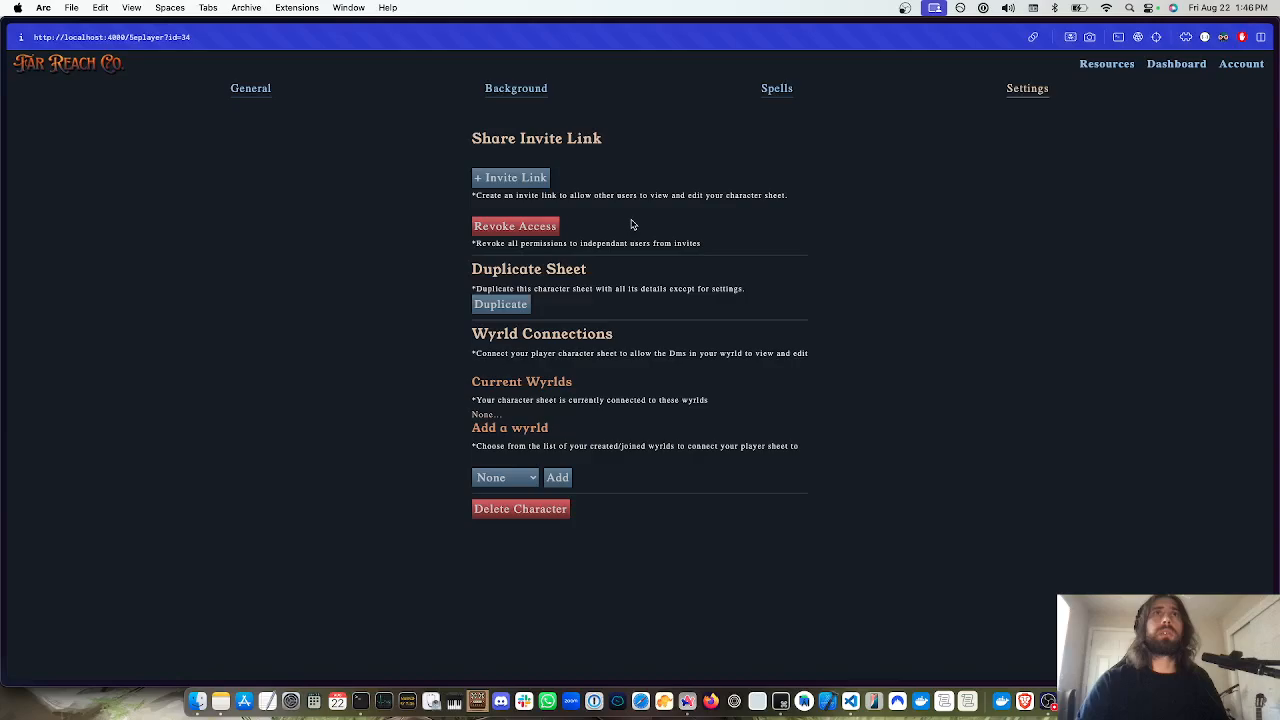
pyautogui.click(535, 185)
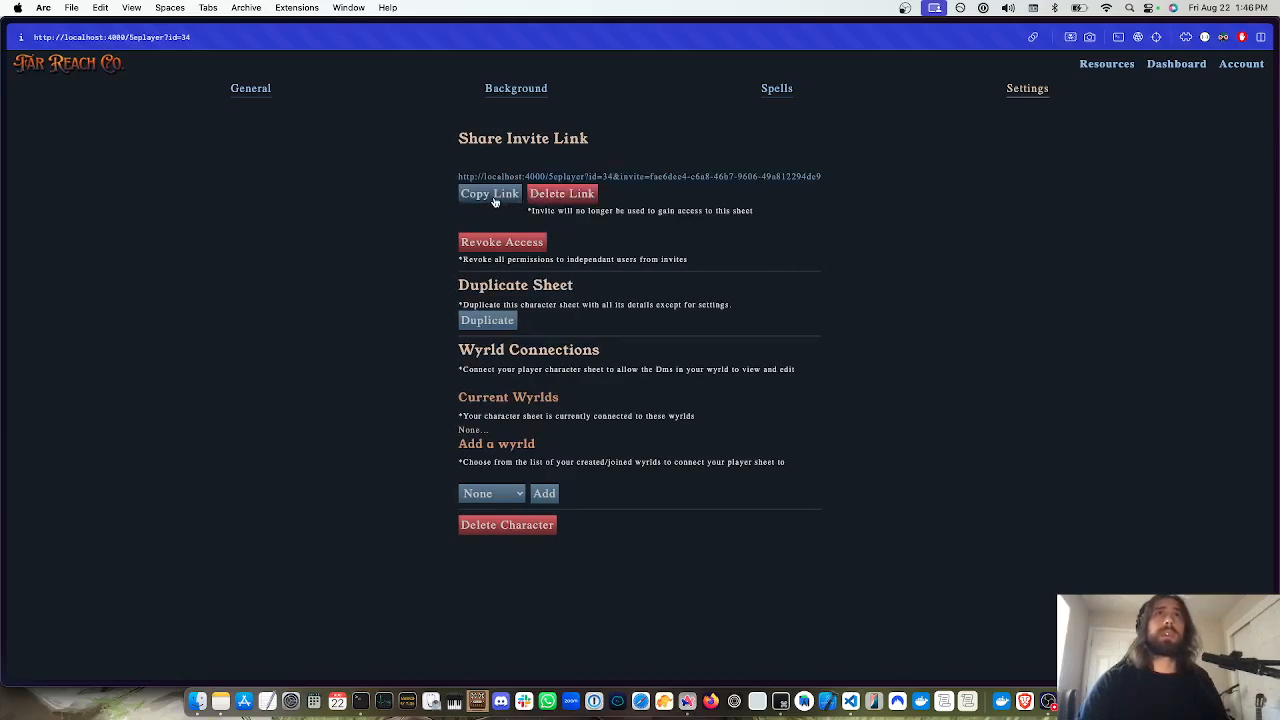
pyautogui.click(494, 202)
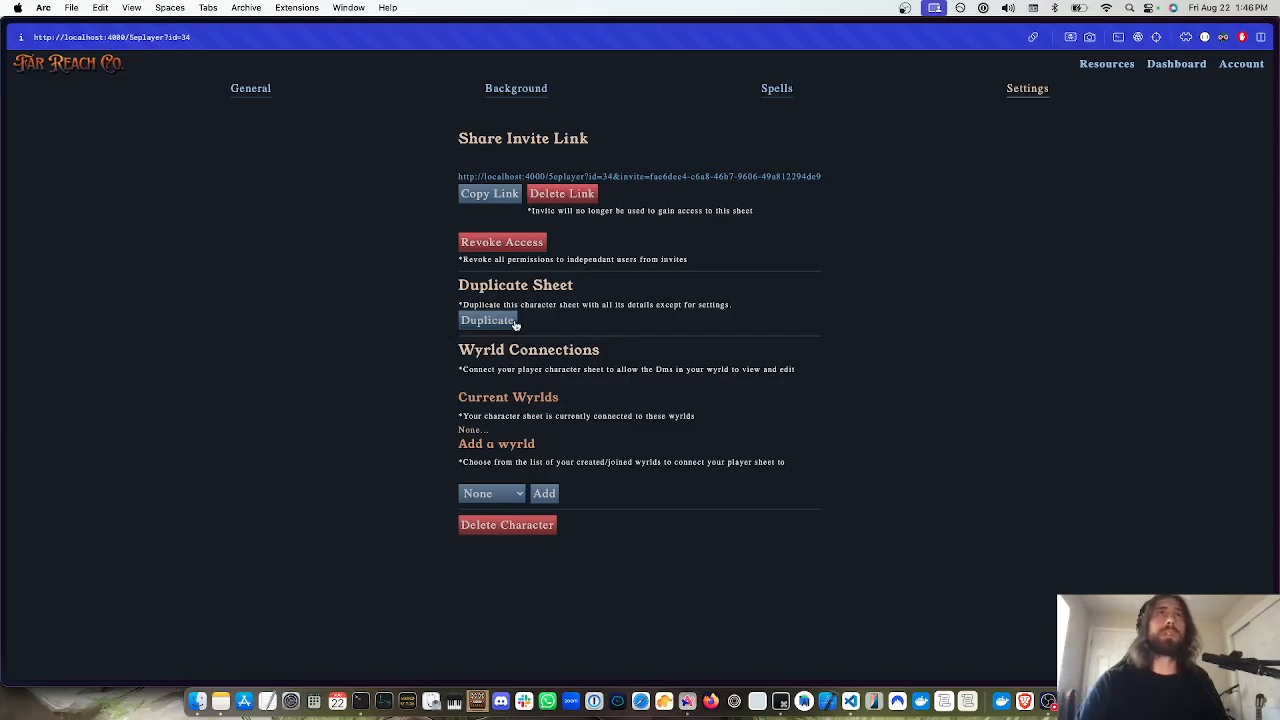
# Look over the General page of the character sheet, including its skills and feats
pyautogui.click(237, 88)
pyautogui.scroll(-5, 528, 300)
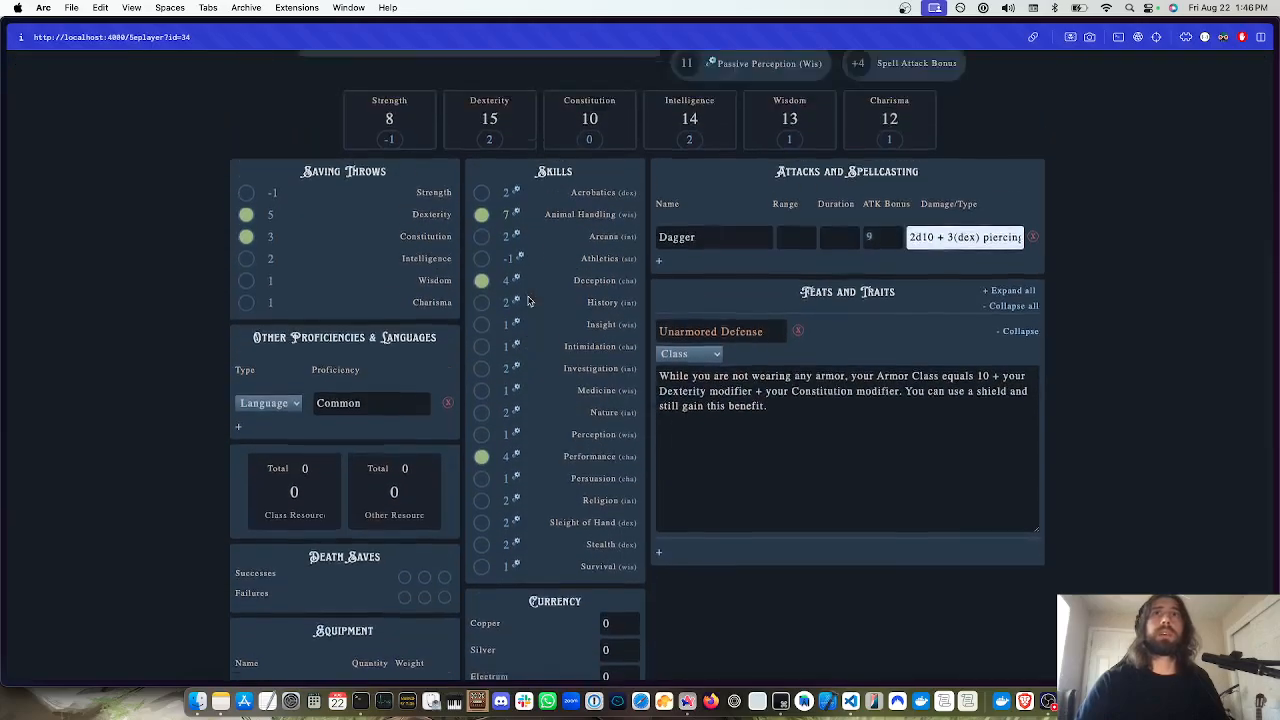
pyautogui.scroll(5, 528, 300)
# Return to the sheet's settings and view which wyrlds the character can be connected to, without choosing one
pyautogui.click(1004, 93)
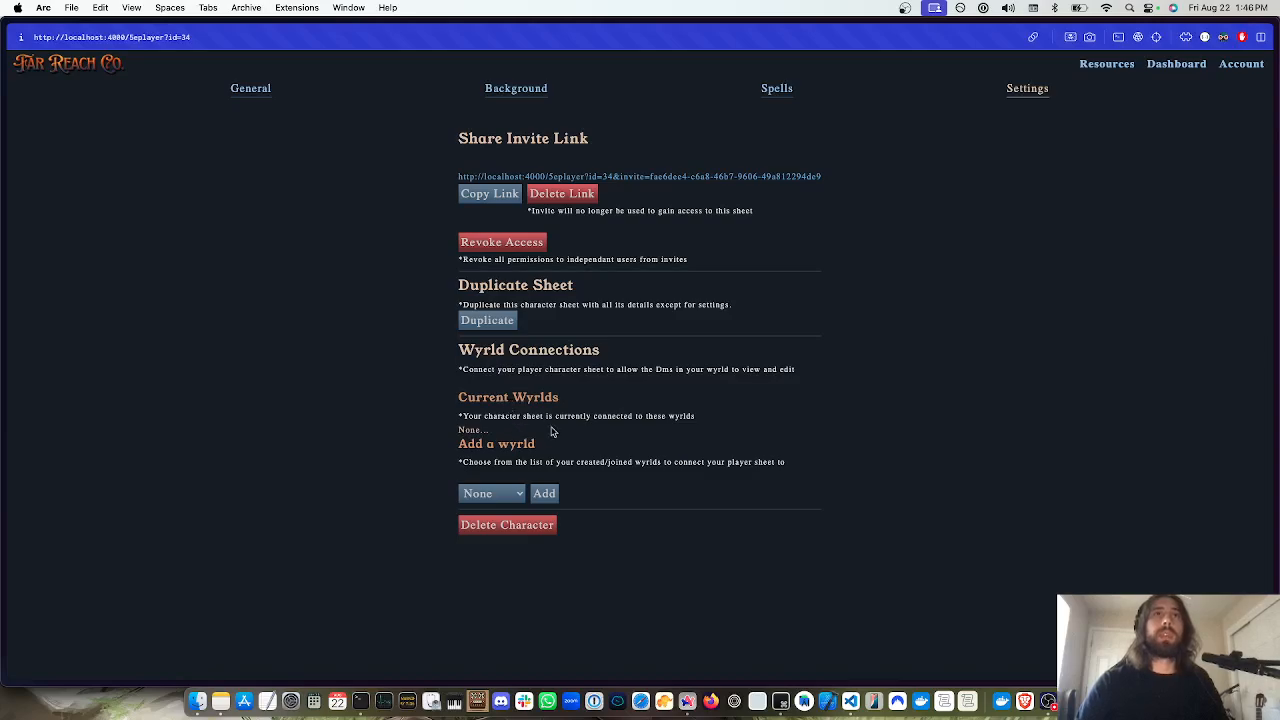
pyautogui.click(505, 492)
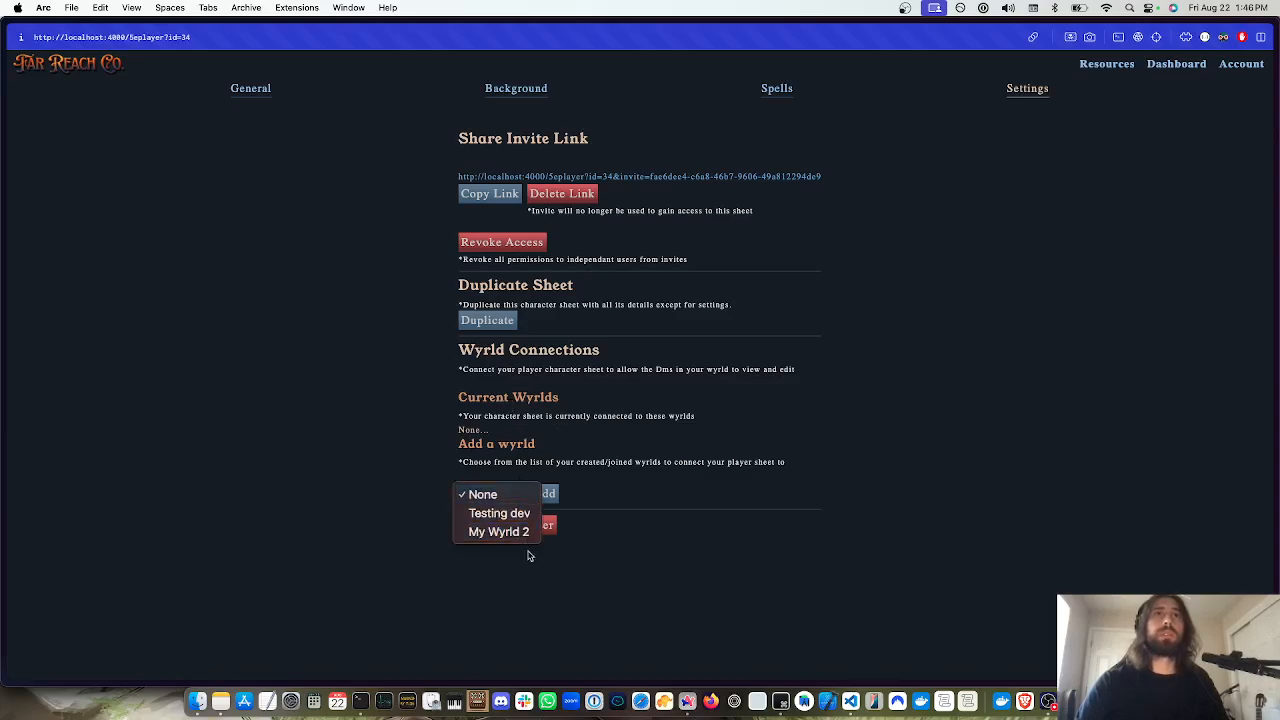
pyautogui.click(614, 480)
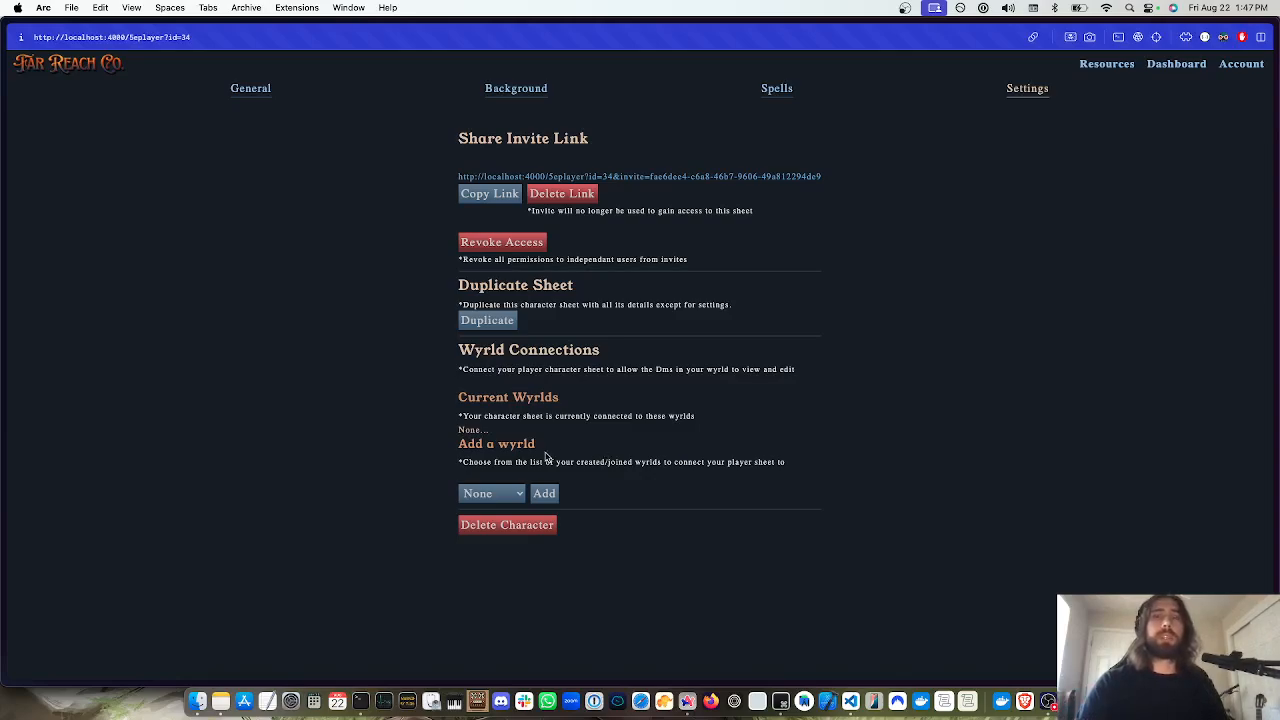
pyautogui.click(498, 490)
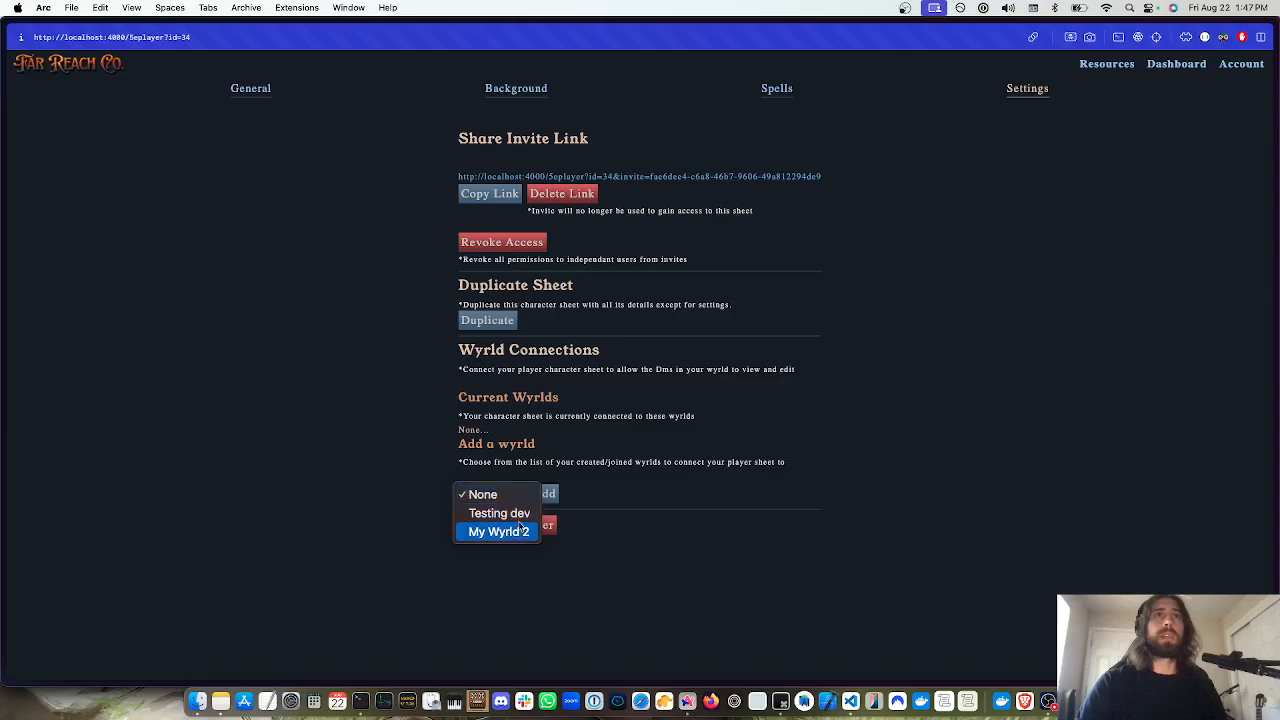
pyautogui.click(628, 466)
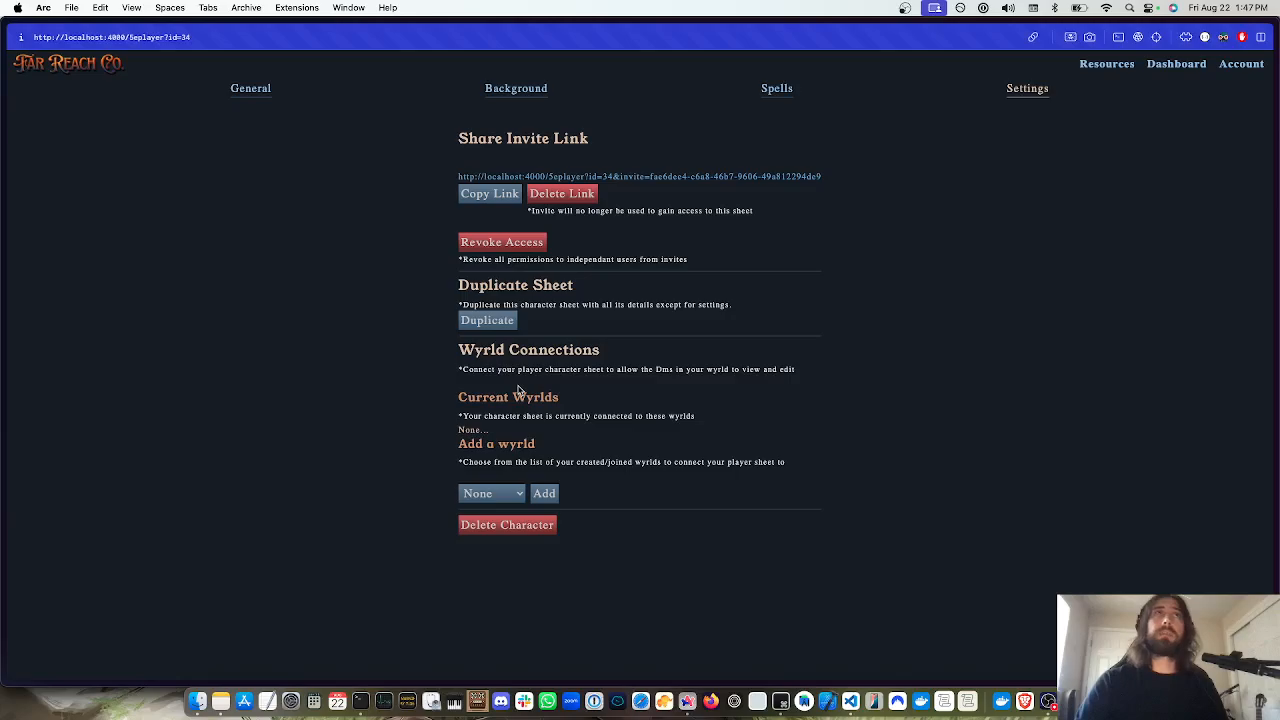
# Return to the General page of the character sheet
pyautogui.click(251, 89)
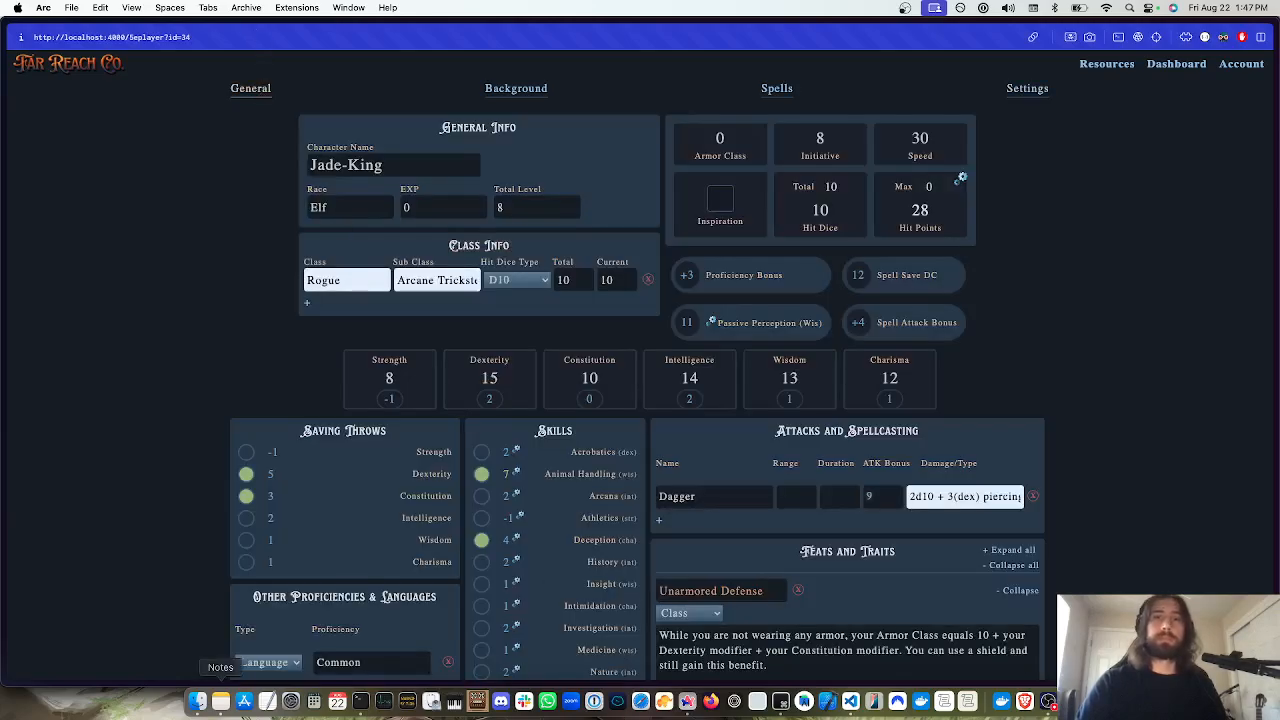
pyautogui.press('super+Tab')
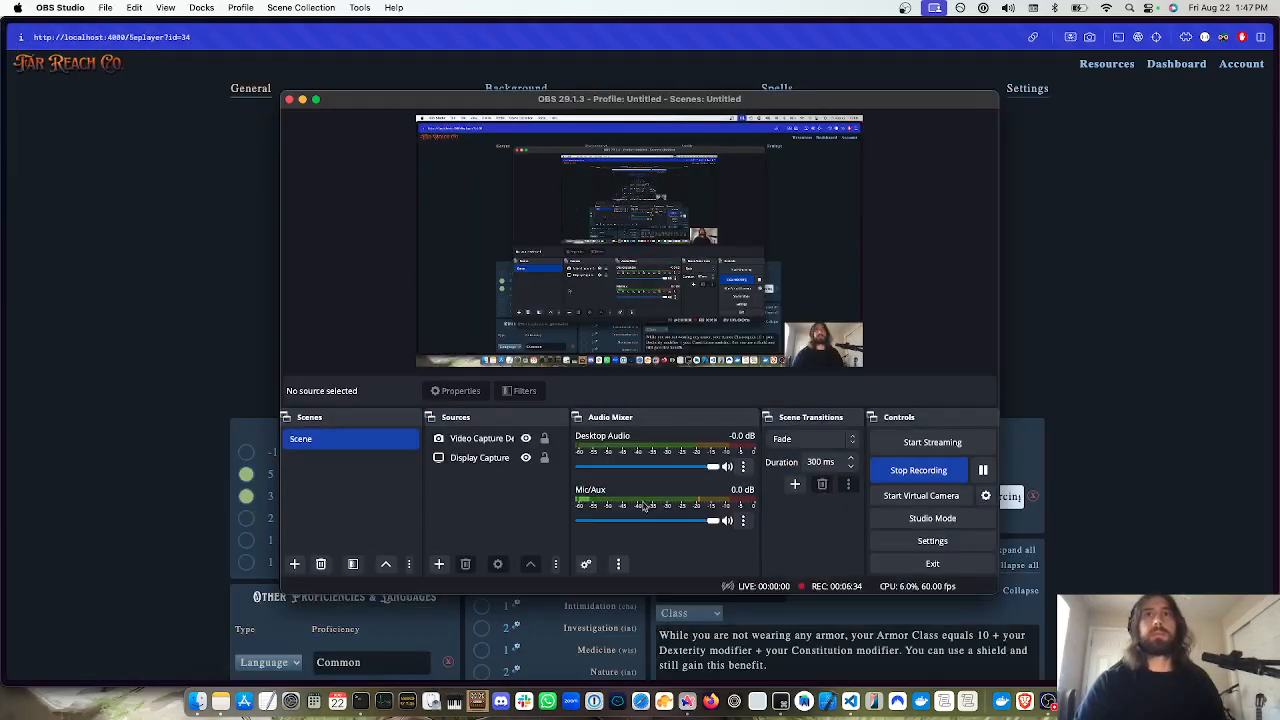